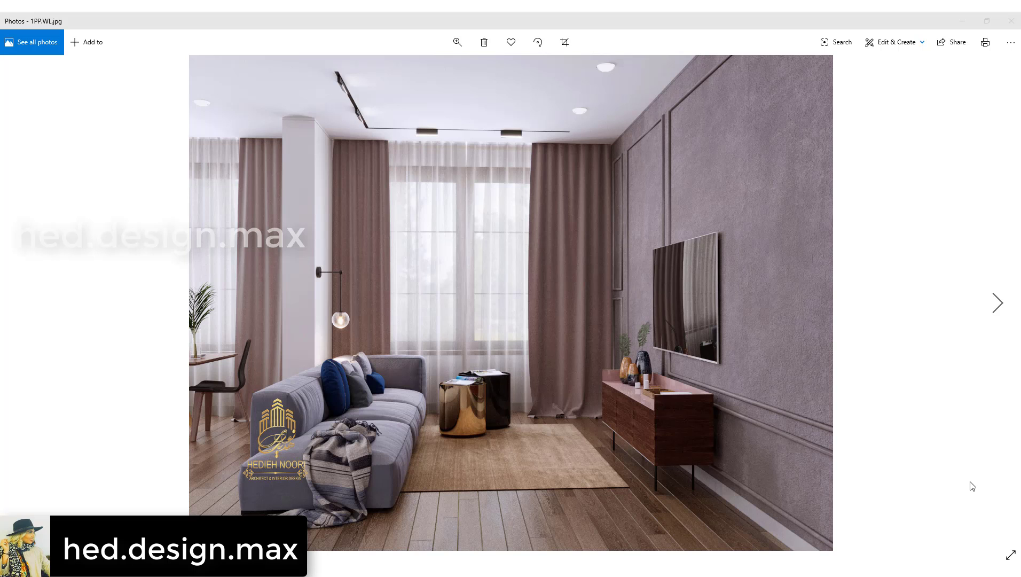
# - Examine the plaster texture and mouldings of the TV wall in the reference render
pyautogui.scroll(3, 852, 291)
pyautogui.scroll(2, 895, 218)
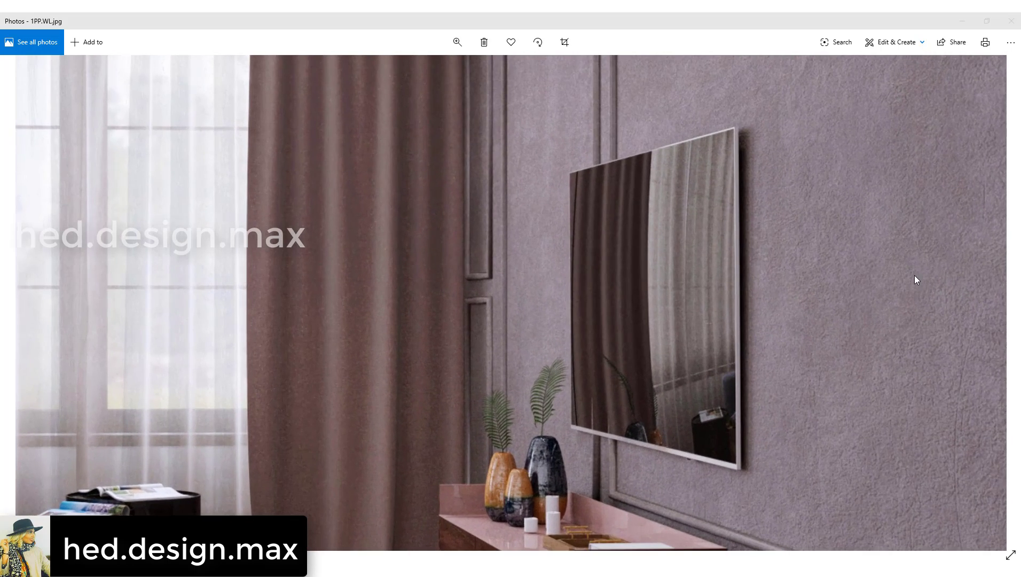
pyautogui.moveTo(912, 280); pyautogui.dragTo(717, 480)
pyautogui.moveTo(657, 182); pyautogui.dragTo(638, 267)
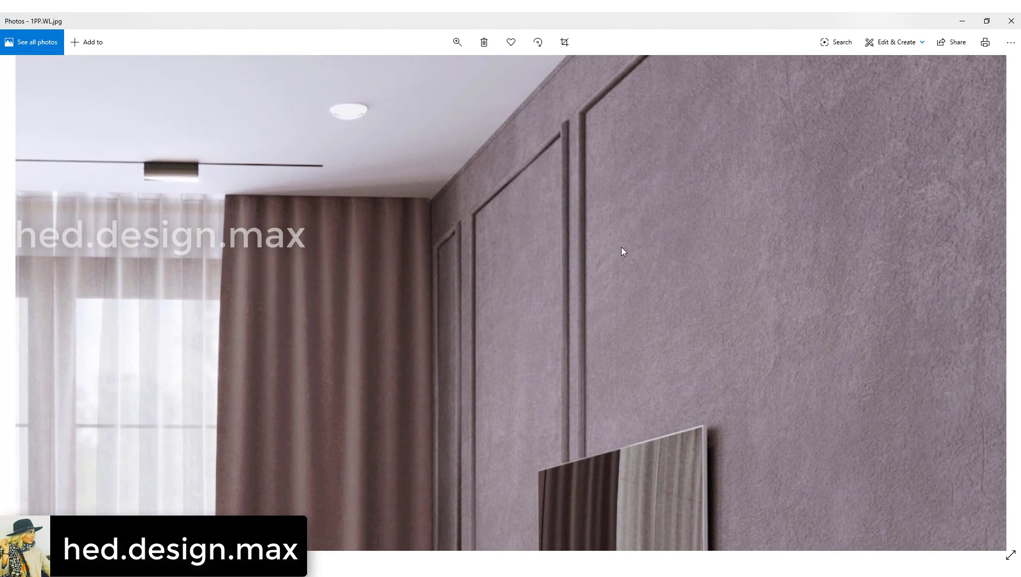
pyautogui.moveTo(708, 332); pyautogui.dragTo(682, 237)
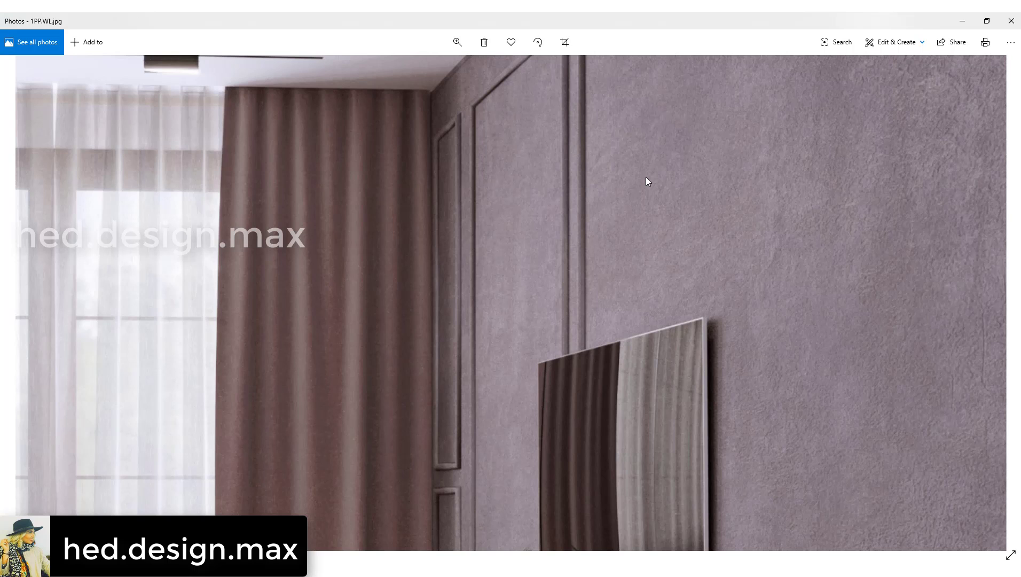
pyautogui.scroll(-5, 645, 177)
pyautogui.scroll(-2, 724, 218)
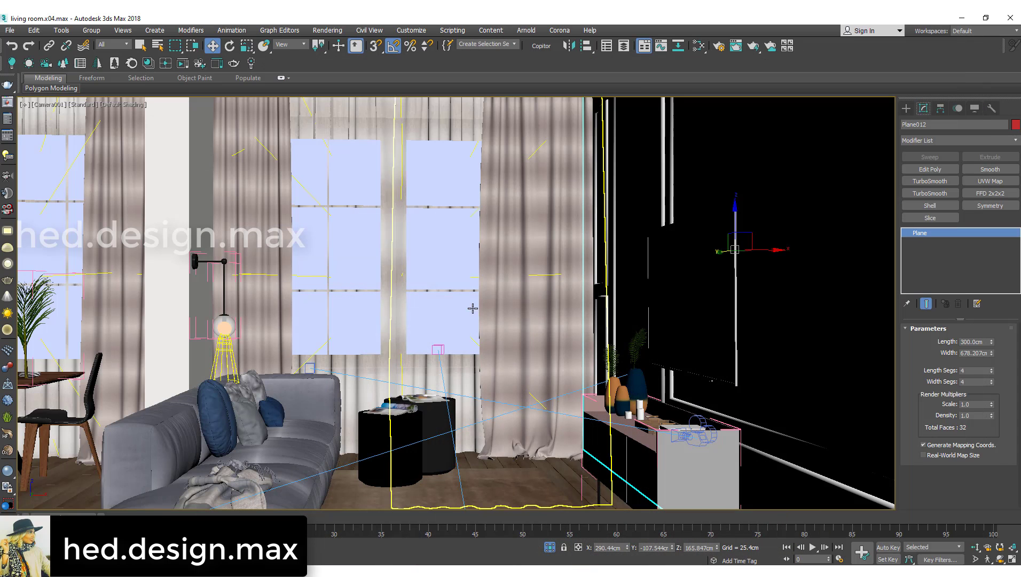
# - Switch to 3ds Max, isolate the TV wall plane in a perspective view and open the Slate Material Editor
pyautogui.click(487, 342)
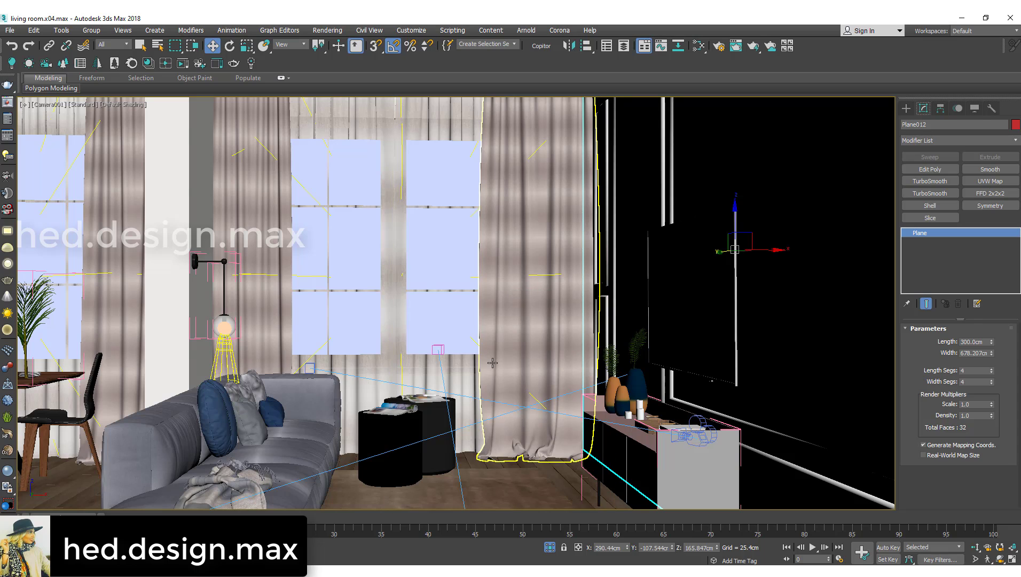
pyautogui.hotkey('shift', 'f')
pyautogui.click(324, 297)
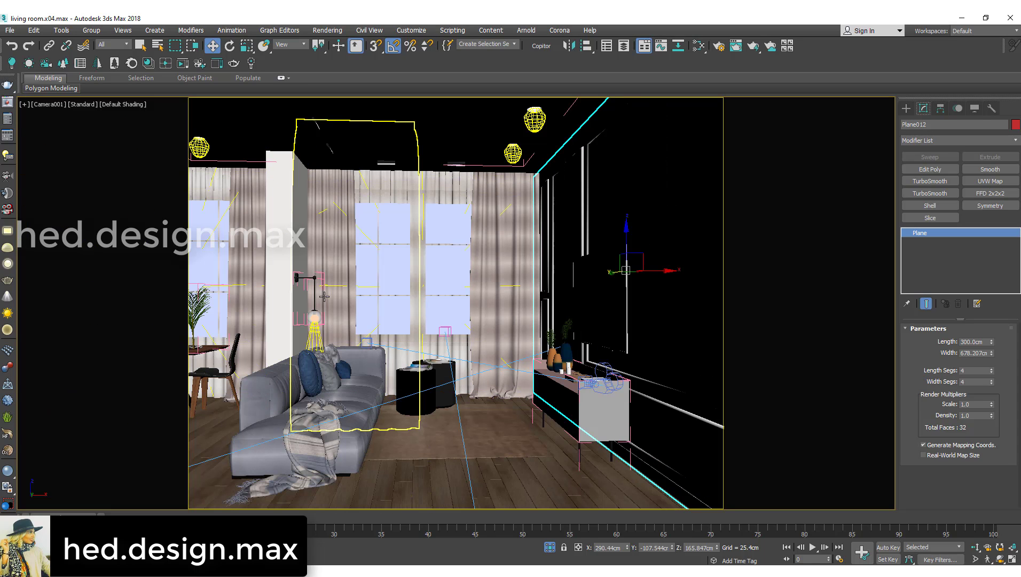
pyautogui.press('p')
pyautogui.scroll(5, 536, 325)
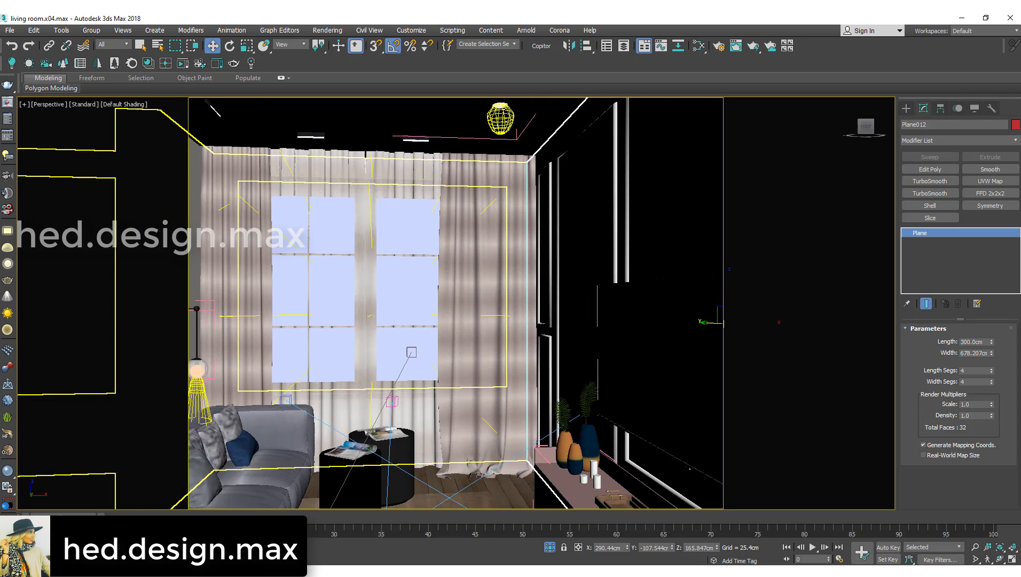
pyautogui.keyDown('alt'); pyautogui.moveTo(537, 324); pyautogui.dragTo(587, 334, button='middle'); pyautogui.keyUp('alt')
pyautogui.moveTo(689, 249); pyautogui.dragTo(608, 283, button='middle')
pyautogui.hotkey('alt', 'q')
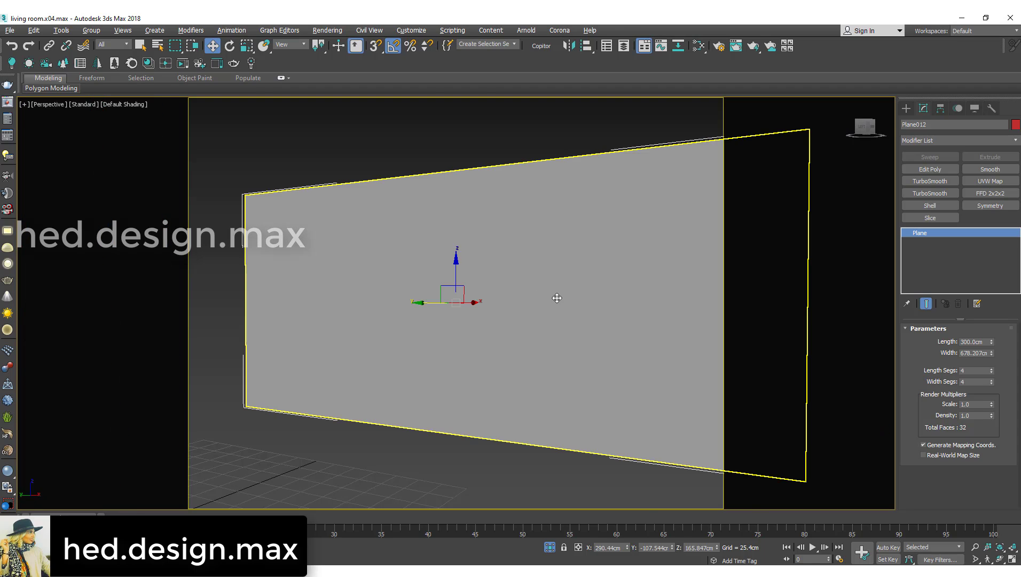
pyautogui.moveTo(553, 298)
pyautogui.keyDown('alt'); pyautogui.mouseDown(button='middle')
pyautogui.moveTo(504, 296)
pyautogui.moveTo(546, 298)
pyautogui.mouseUp(button='middle'); pyautogui.keyUp('alt')
pyautogui.press('m')
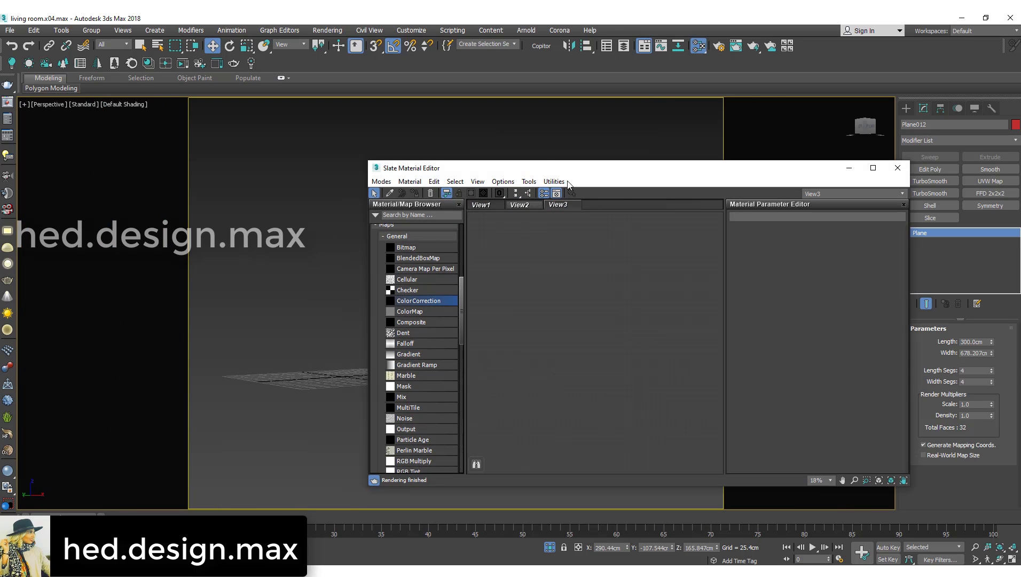
pyautogui.click(556, 206)
pyautogui.moveTo(408, 301); pyautogui.dragTo(559, 297)
pyautogui.doubleClick(559, 297)
pyautogui.scroll(6, 558, 298)
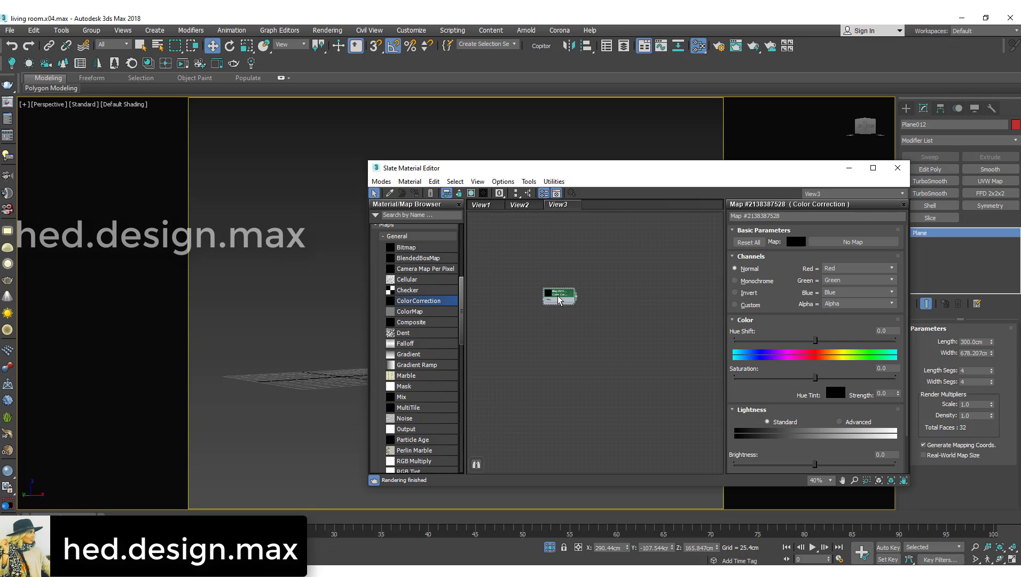
pyautogui.press('Delete')
# - Create a CoronaMtl material in View3, show its parameters and assign it to the isolated wall plane
pyautogui.scroll(5, 390, 323)
pyautogui.moveTo(410, 324); pyautogui.dragTo(564, 307)
pyautogui.doubleClick(564, 307)
pyautogui.moveTo(584, 176); pyautogui.dragTo(783, 183)
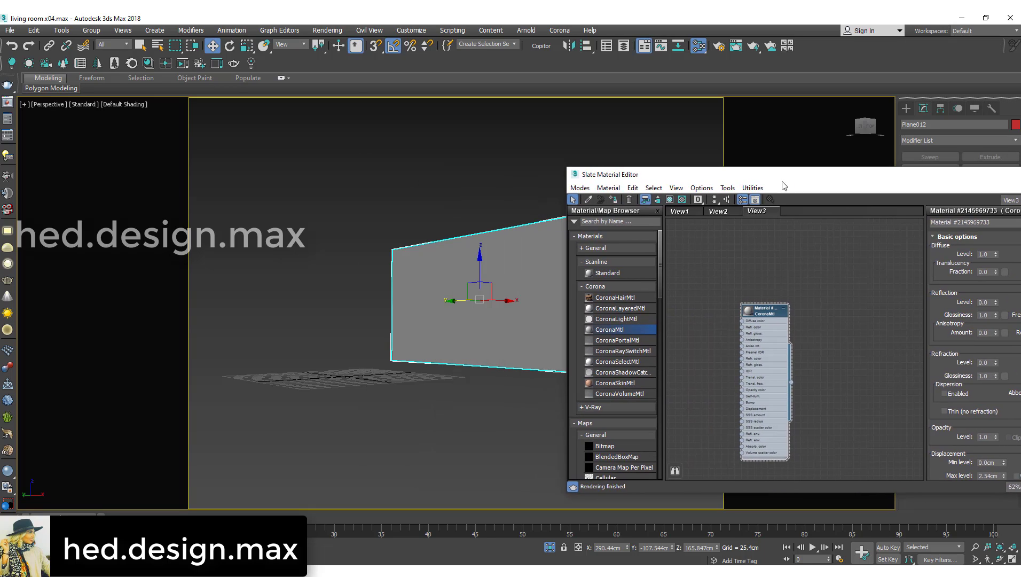
pyautogui.scroll(4, 481, 307)
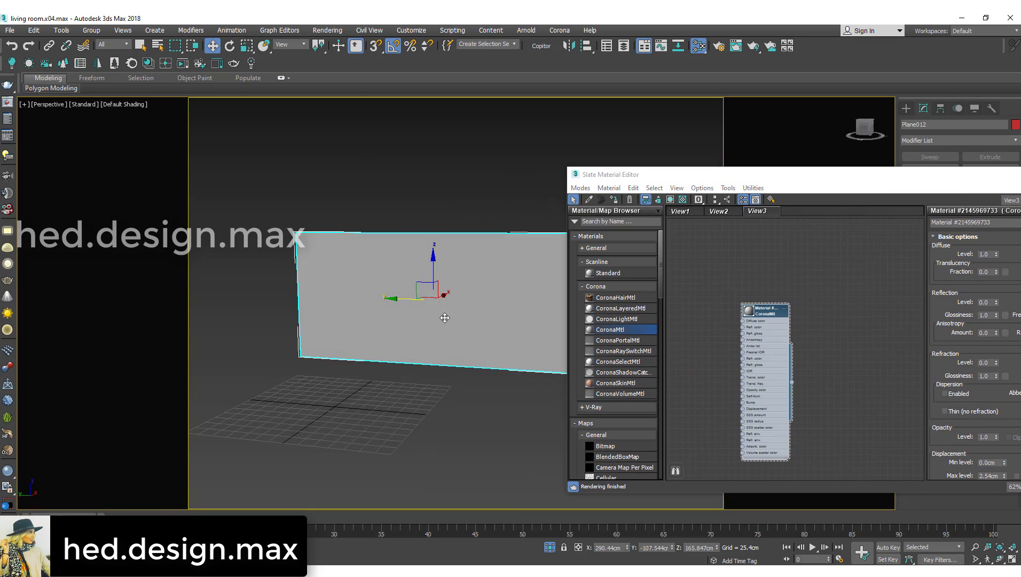
pyautogui.scroll(-3, 447, 278)
pyautogui.scroll(2, 438, 280)
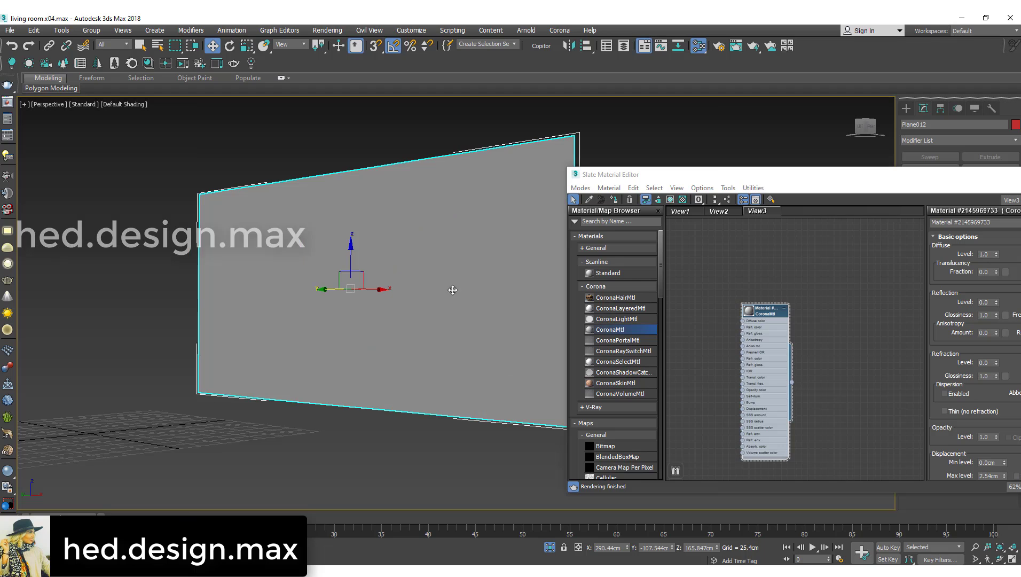
pyautogui.scroll(-3, 452, 290)
pyautogui.scroll(5, 462, 288)
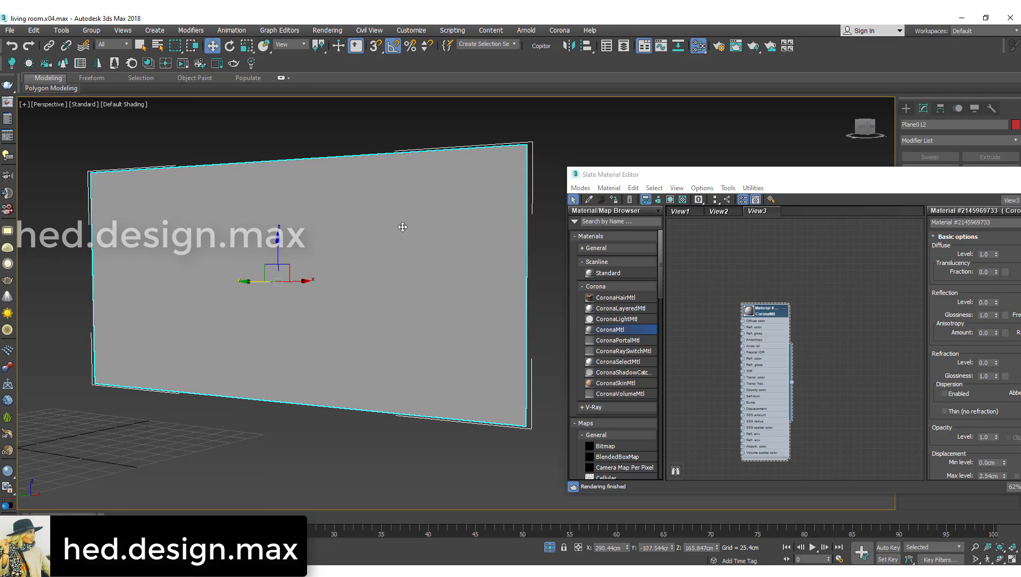
pyautogui.moveTo(747, 320); pyautogui.dragTo(761, 274)
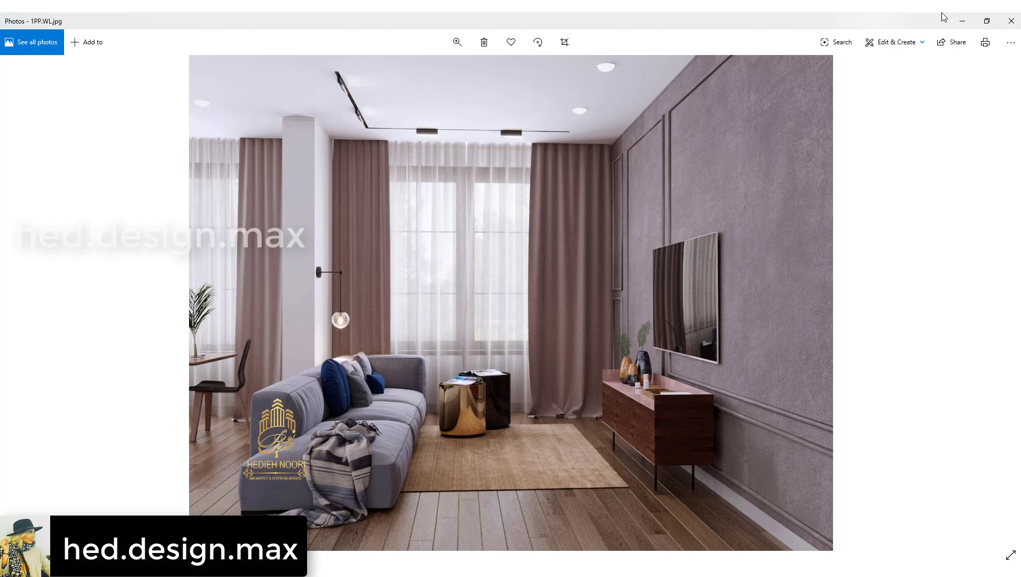
# - Set the CoronaMtl's diffuse colour to a light pink with RGB 212, 132, 132
pyautogui.click(962, 21)
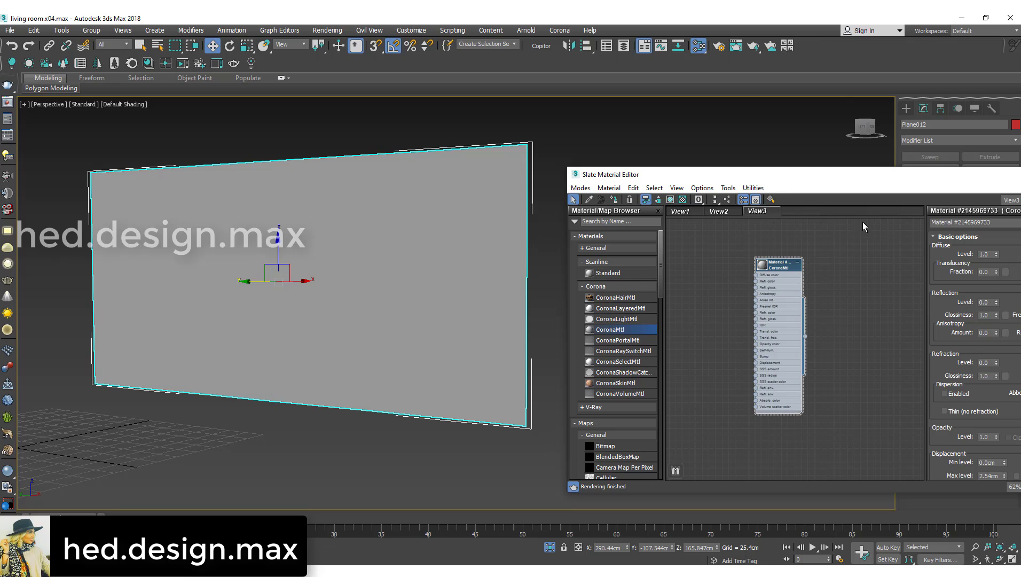
pyautogui.moveTo(906, 182); pyautogui.dragTo(508, 141)
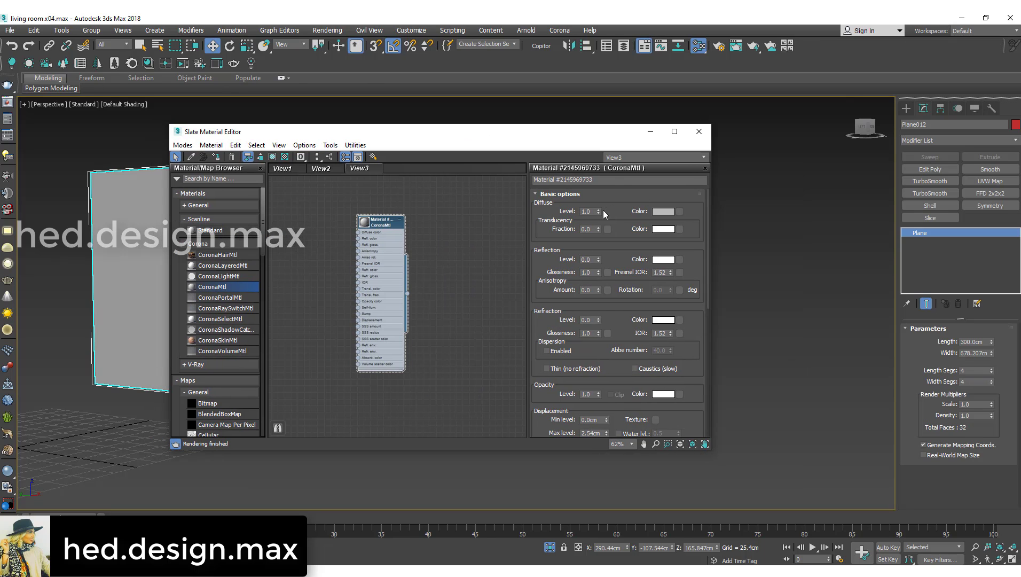
pyautogui.click(669, 210)
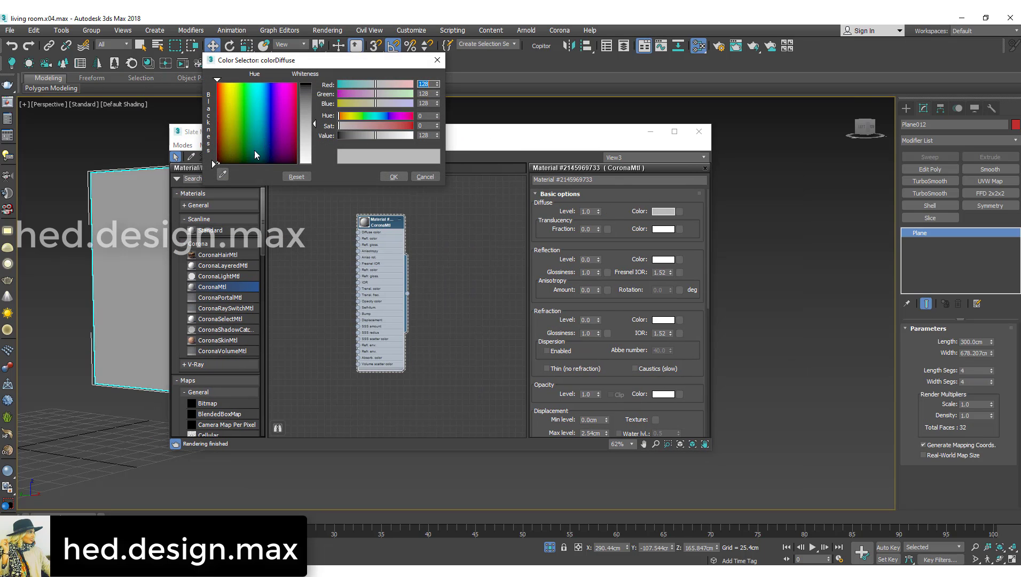
pyautogui.moveTo(255, 150)
pyautogui.mouseDown()
pyautogui.moveTo(278, 98)
pyautogui.moveTo(230, 103)
pyautogui.moveTo(257, 91)
pyautogui.moveTo(222, 95)
pyautogui.moveTo(217, 114)
pyautogui.mouseUp()
pyautogui.moveTo(410, 136)
pyautogui.mouseDown()
pyautogui.moveTo(398, 136)
pyautogui.moveTo(401, 159)
pyautogui.mouseUp()
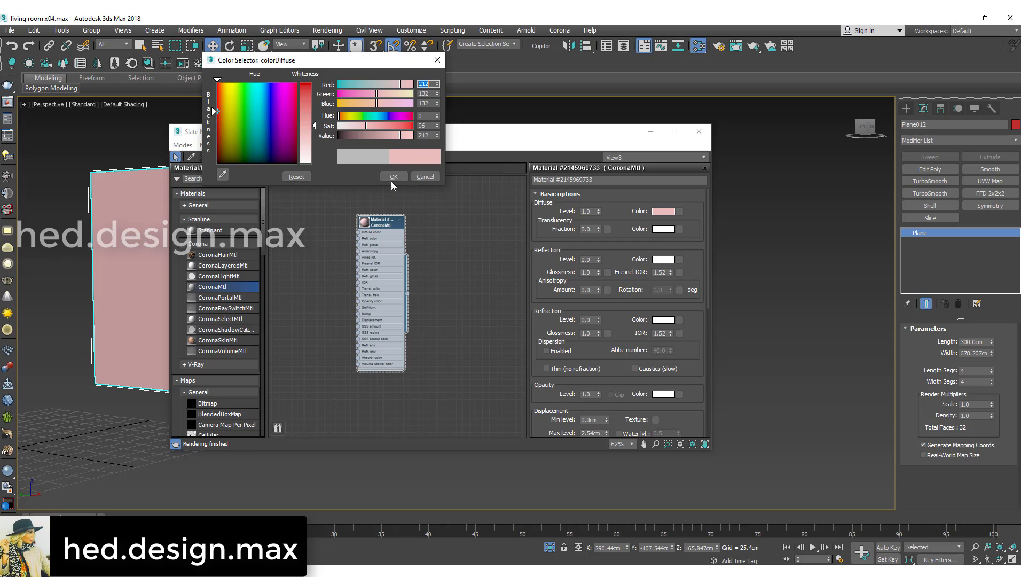
pyautogui.click(393, 180)
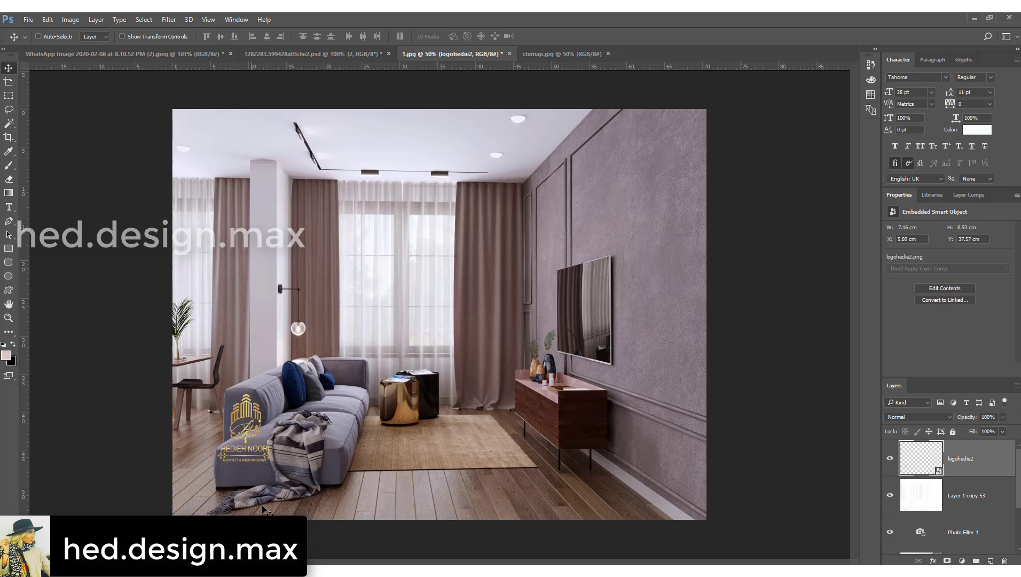
# - Switch to Photoshop and sample the purple plaster wall's colour at several points with the Color Sampler tool
pyautogui.rightClick(9, 152)
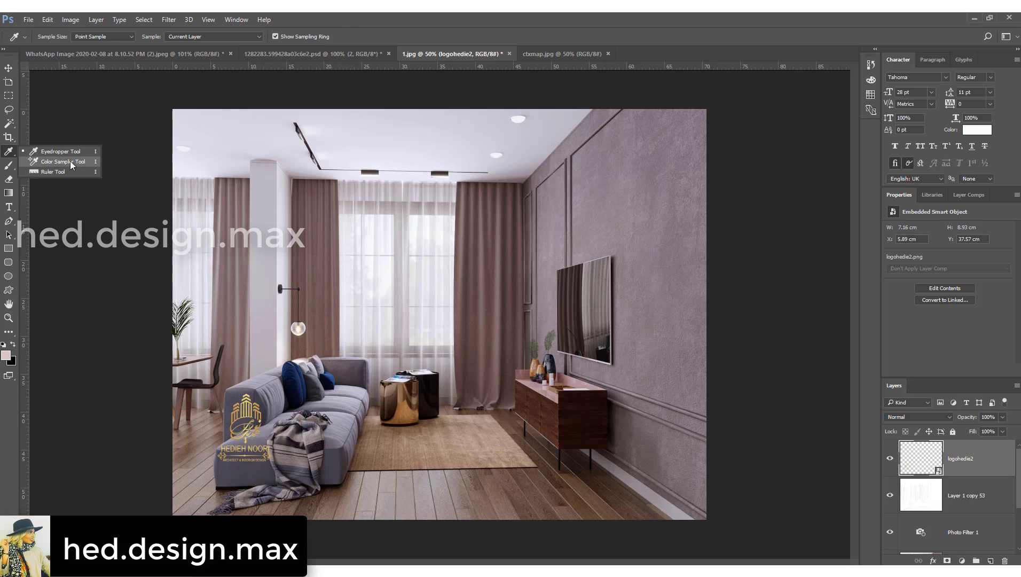
pyautogui.click(54, 162)
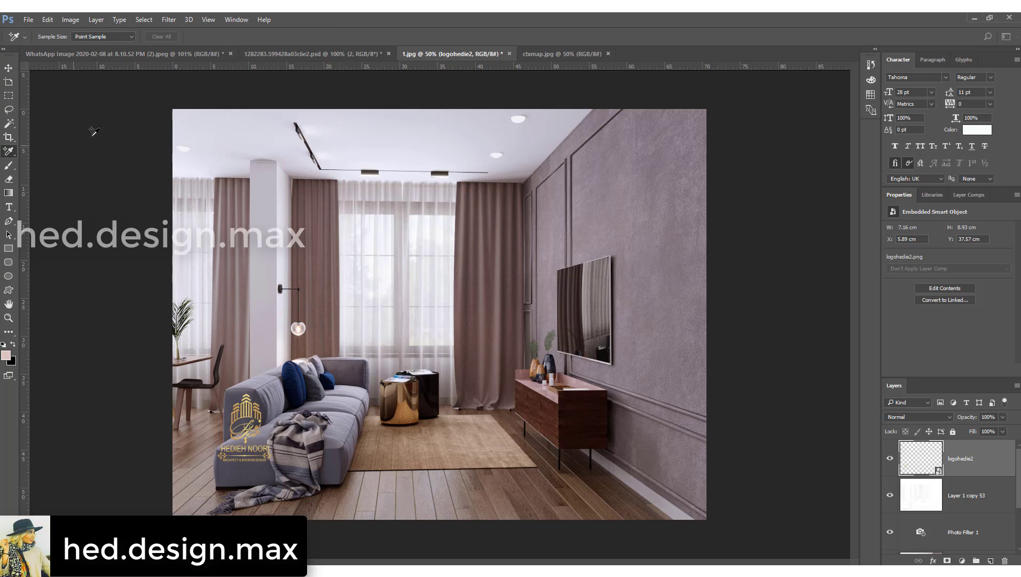
pyautogui.rightClick(14, 156)
pyautogui.click(89, 165)
pyautogui.click(617, 202)
pyautogui.click(650, 283)
pyautogui.click(667, 183)
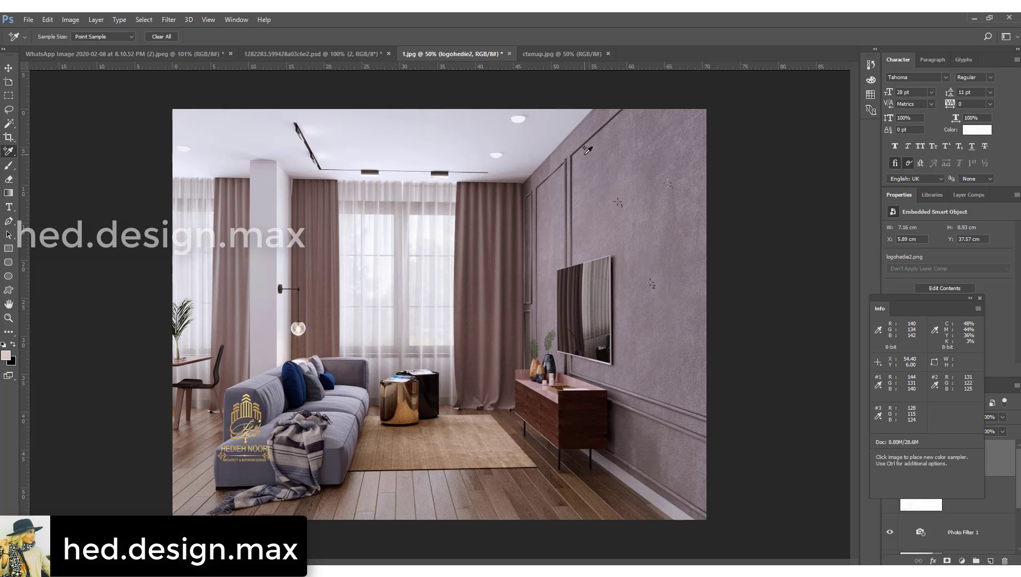
pyautogui.click(585, 155)
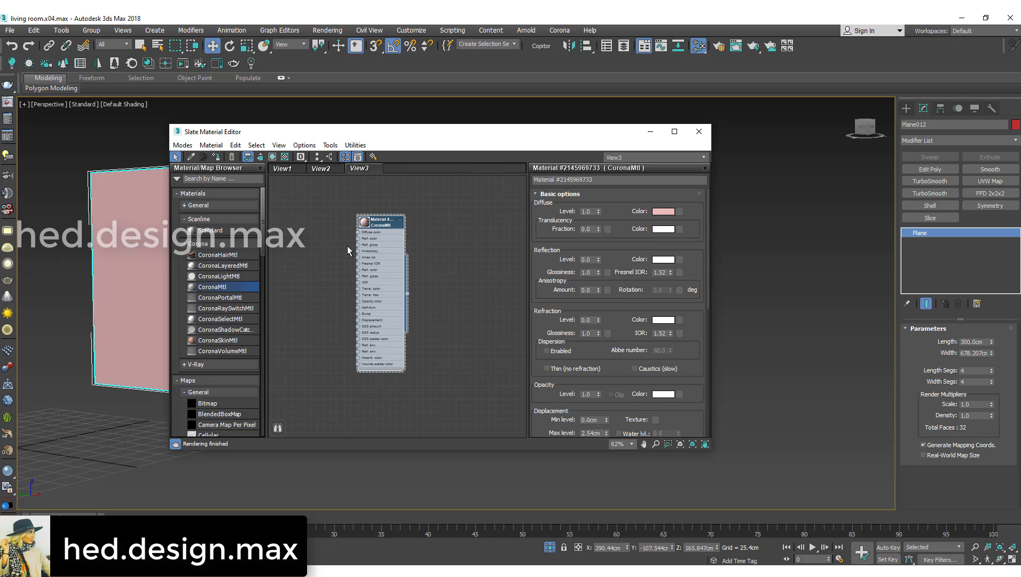
# - Back in 3ds Max, bring the Pantone 435 C swatch image from the color folder into View3 as a Bitmap map and show its parameters
pyautogui.scroll(5, 376, 243)
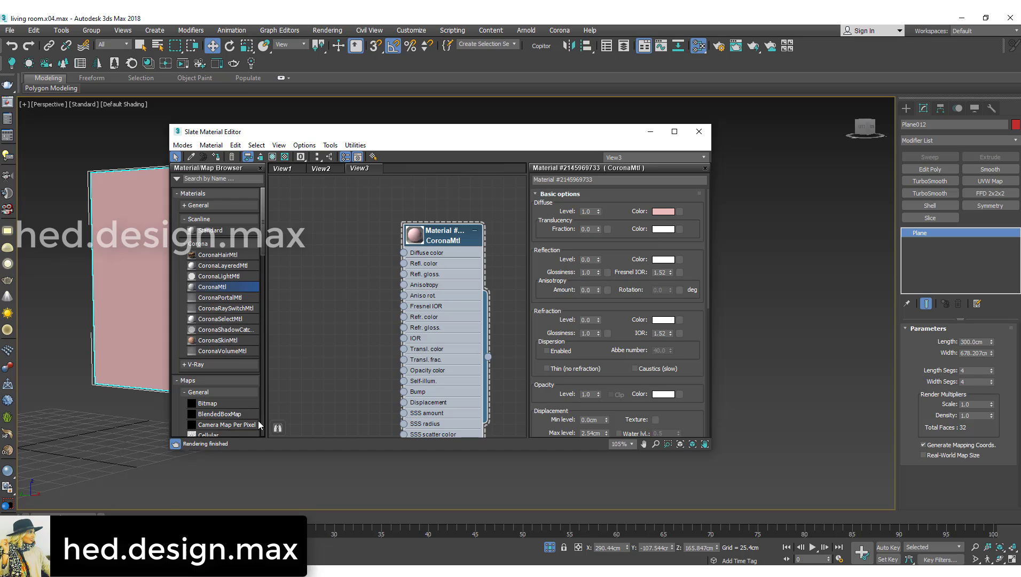
pyautogui.moveTo(152, 571)
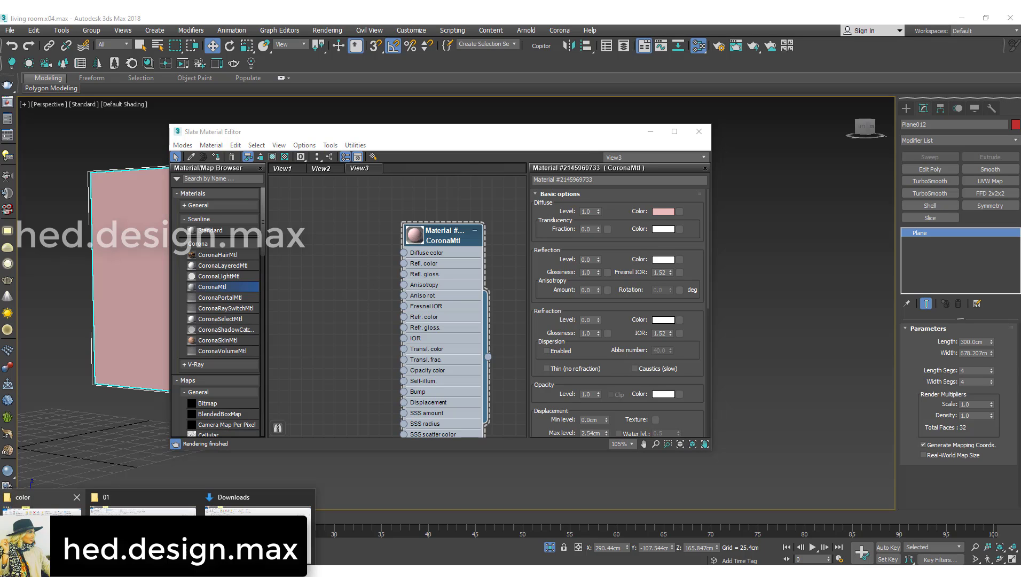
pyautogui.click(65, 534)
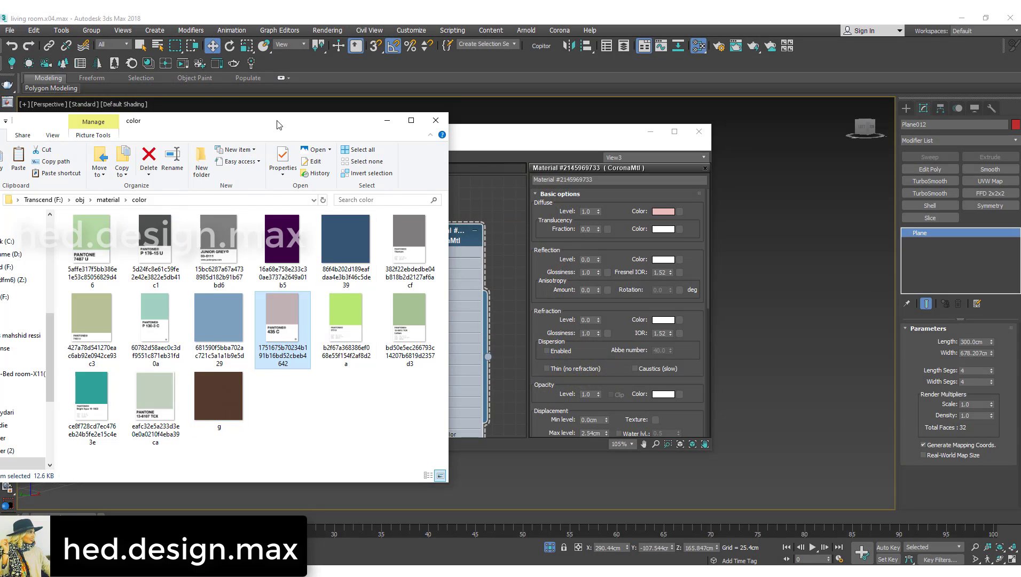
pyautogui.moveTo(278, 124); pyautogui.dragTo(139, 102)
pyautogui.moveTo(160, 305); pyautogui.dragTo(305, 232)
pyautogui.doubleClick(305, 232)
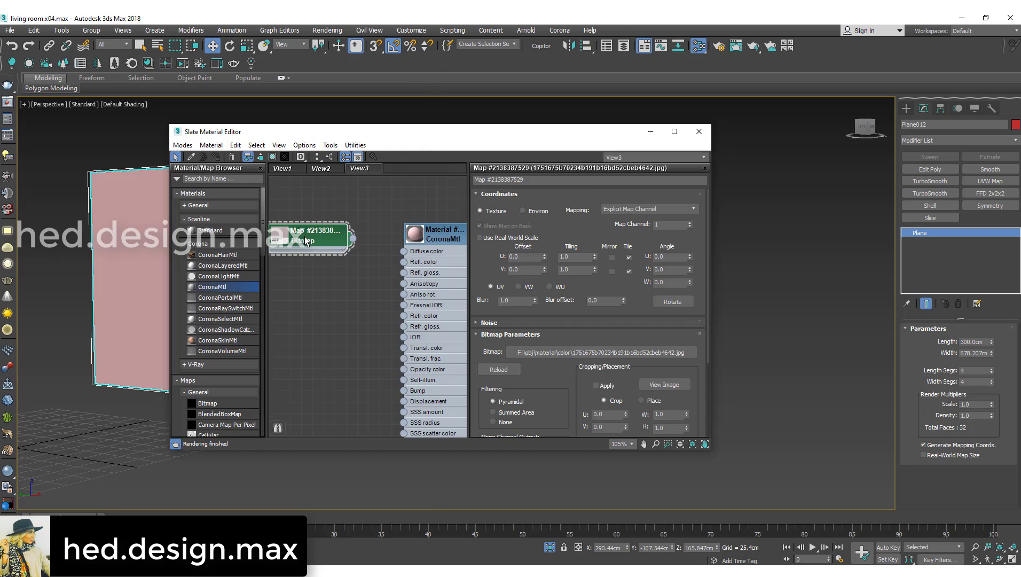
# - Crop the swatch bitmap to its solid colour area with a height of 0.651 and apply the cropping
pyautogui.click(664, 385)
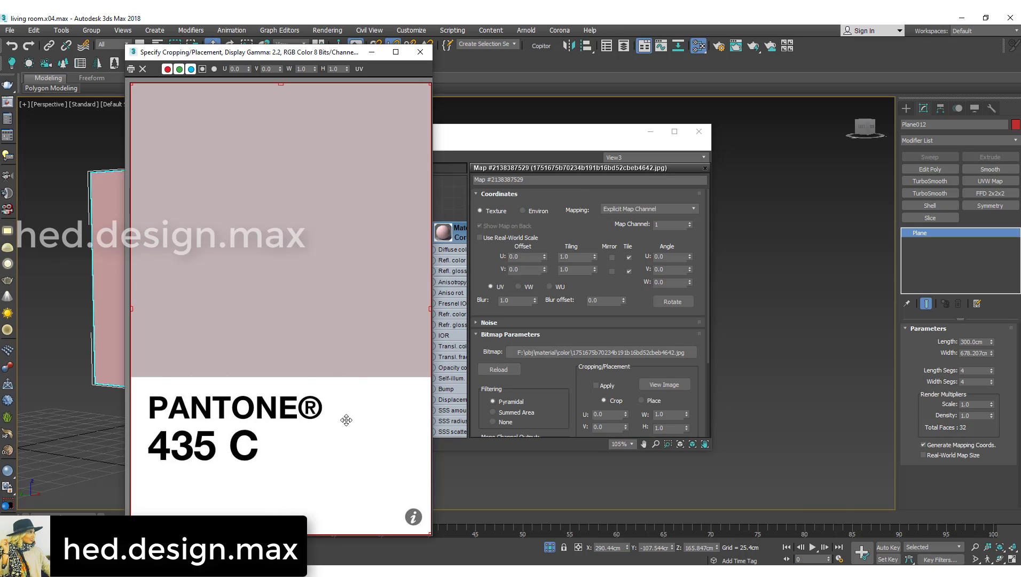
pyautogui.moveTo(281, 534); pyautogui.dragTo(281, 376)
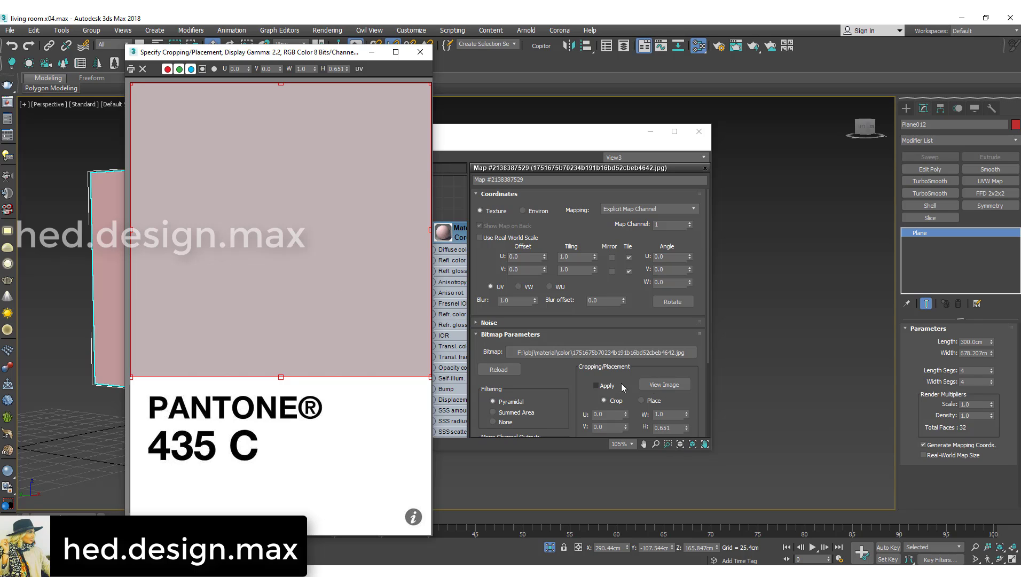
pyautogui.click(605, 386)
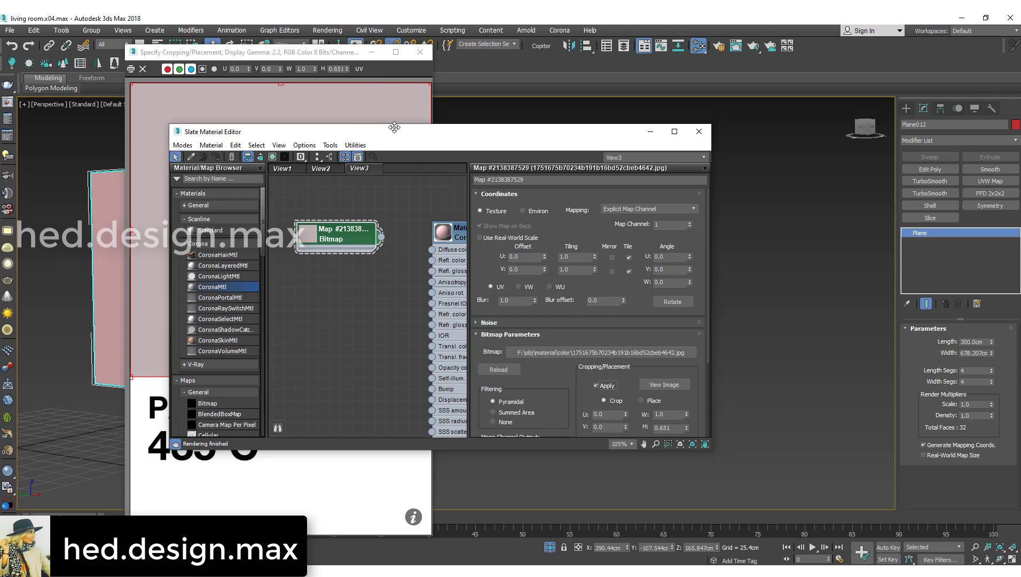
pyautogui.click(371, 56)
pyautogui.moveTo(346, 230); pyautogui.dragTo(334, 208)
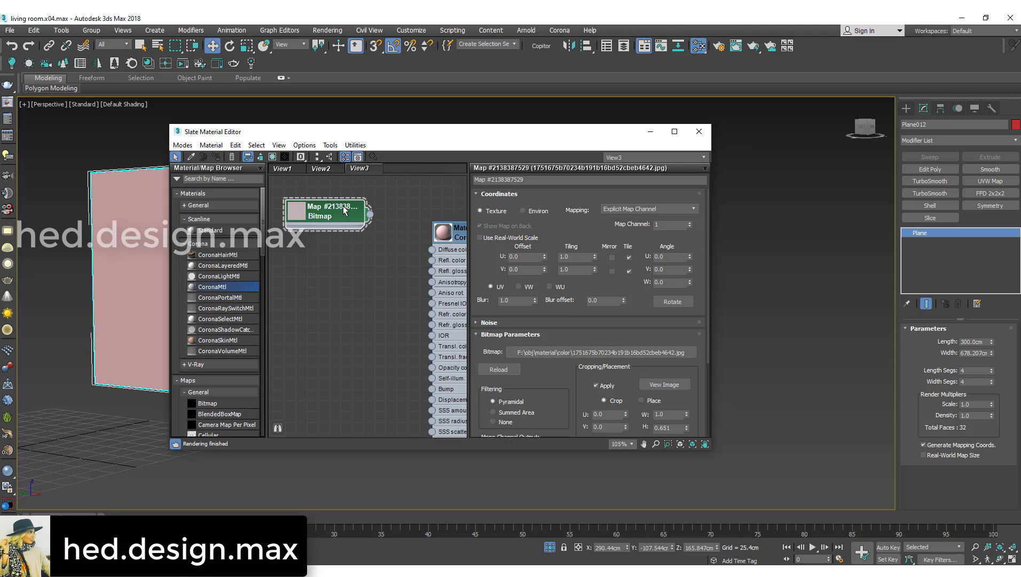
# - Add a Mix map and connect the cropped swatch bitmap to both its Color 1 and Color 2 inputs
pyautogui.scroll(-6, 214, 288)
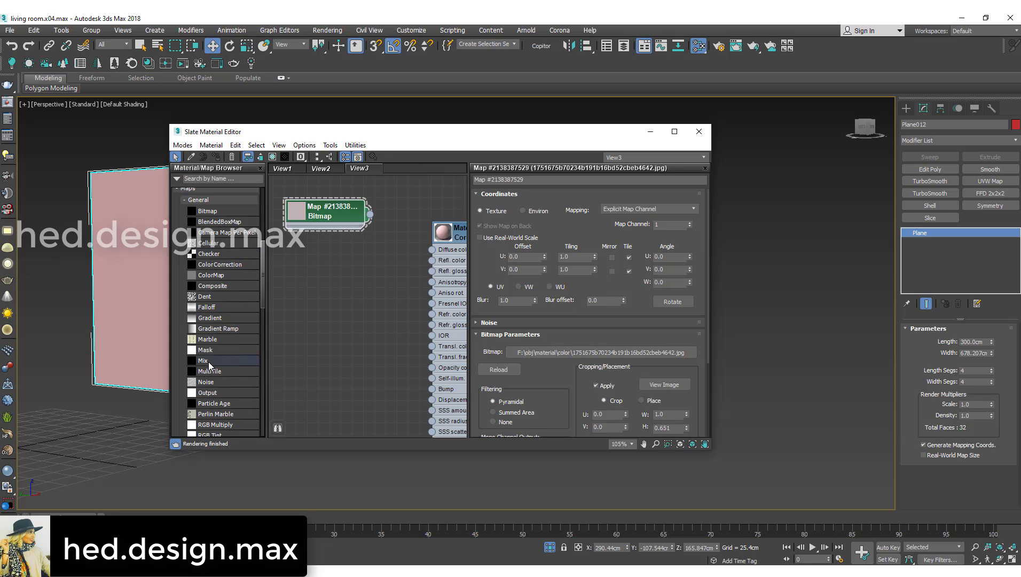
pyautogui.moveTo(206, 360); pyautogui.dragTo(376, 260)
pyautogui.doubleClick(378, 259)
pyautogui.moveTo(338, 207); pyautogui.dragTo(259, 251)
pyautogui.doubleClick(277, 265)
pyautogui.moveTo(325, 280); pyautogui.dragTo(452, 256, button='middle')
pyautogui.moveTo(372, 241); pyautogui.dragTo(456, 260)
pyautogui.moveTo(340, 247); pyautogui.dragTo(258, 247)
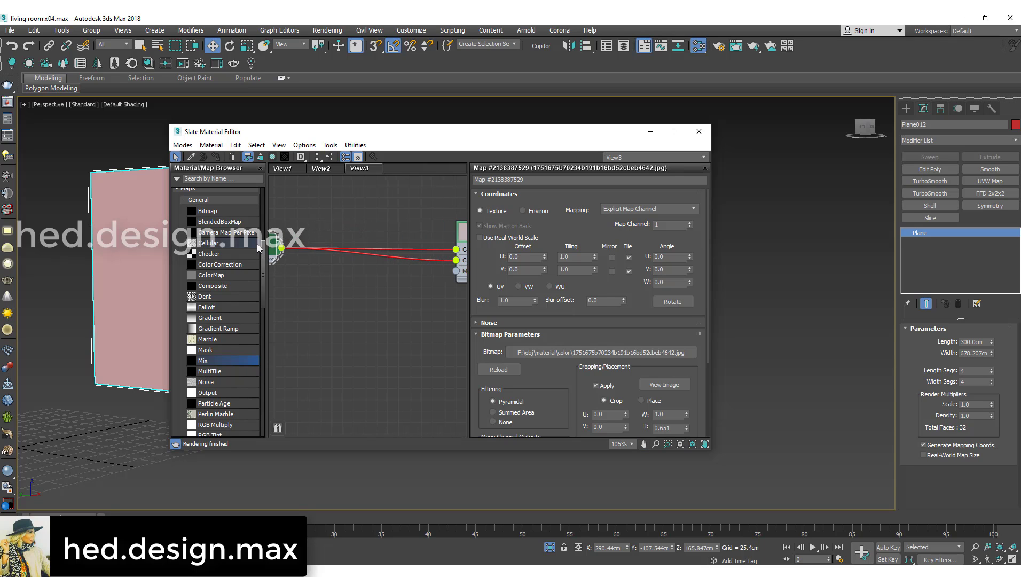
pyautogui.moveTo(353, 233); pyautogui.dragTo(404, 233, button='middle')
pyautogui.scroll(-1, 405, 233)
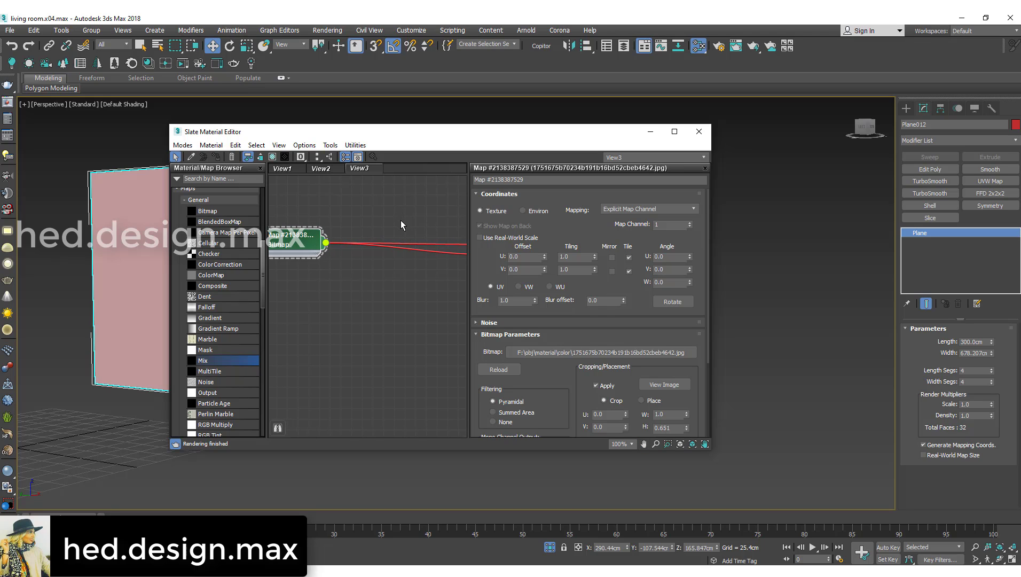
pyautogui.moveTo(404, 267); pyautogui.dragTo(385, 258, button='middle')
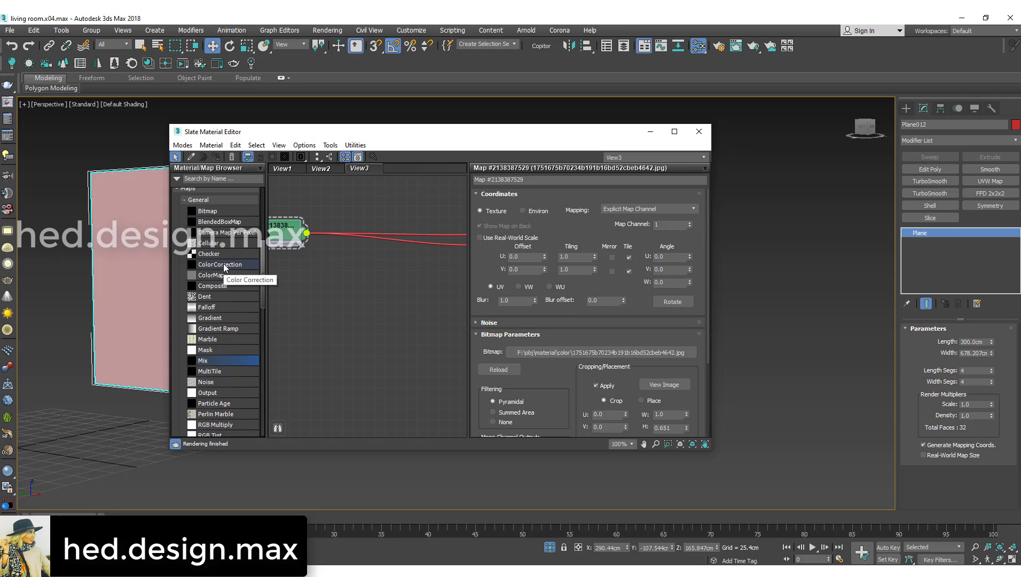
# - Insert a Color Correction map into each of the two connections between the swatch bitmap and the Mix map
pyautogui.moveTo(224, 267); pyautogui.dragTo(423, 220)
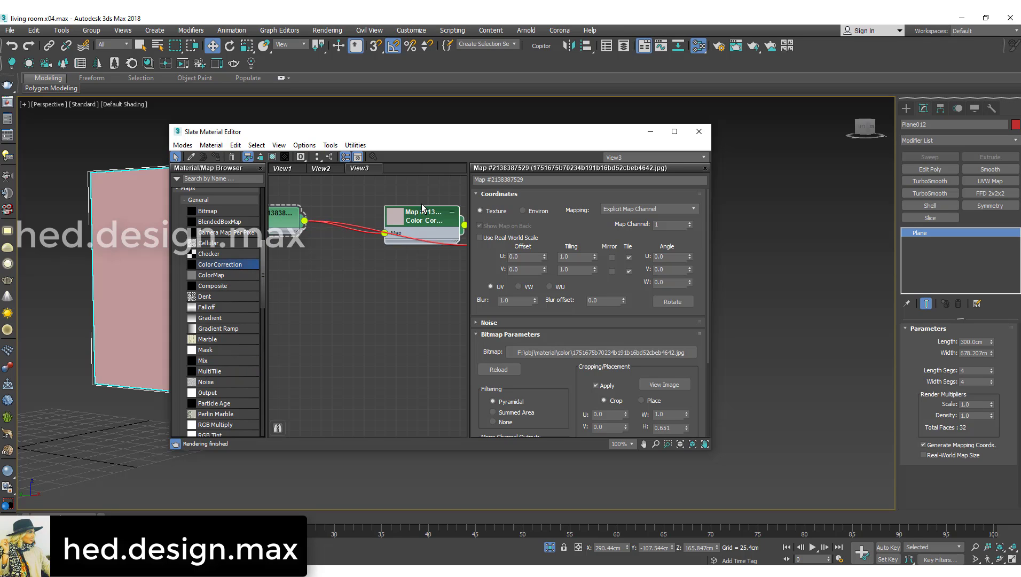
pyautogui.moveTo(421, 207); pyautogui.dragTo(423, 188, button='middle')
pyautogui.moveTo(225, 266); pyautogui.dragTo(452, 247)
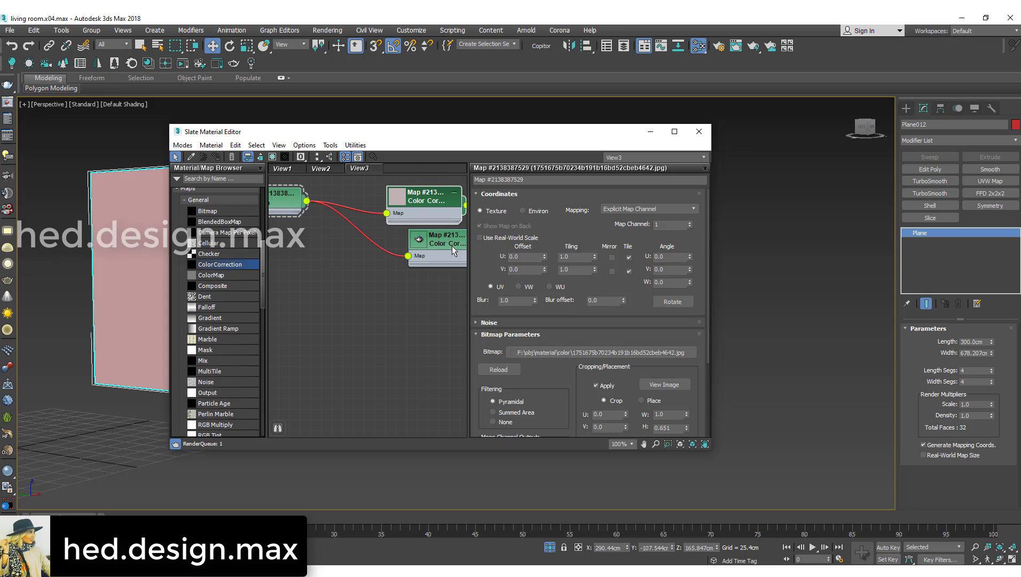
# - Show the Mix map's parameters and lay out the material's nodes in tidy, non-overlapping columns
pyautogui.moveTo(402, 298); pyautogui.dragTo(257, 307, button='middle')
pyautogui.scroll(-1, 347, 275)
pyautogui.doubleClick(358, 240)
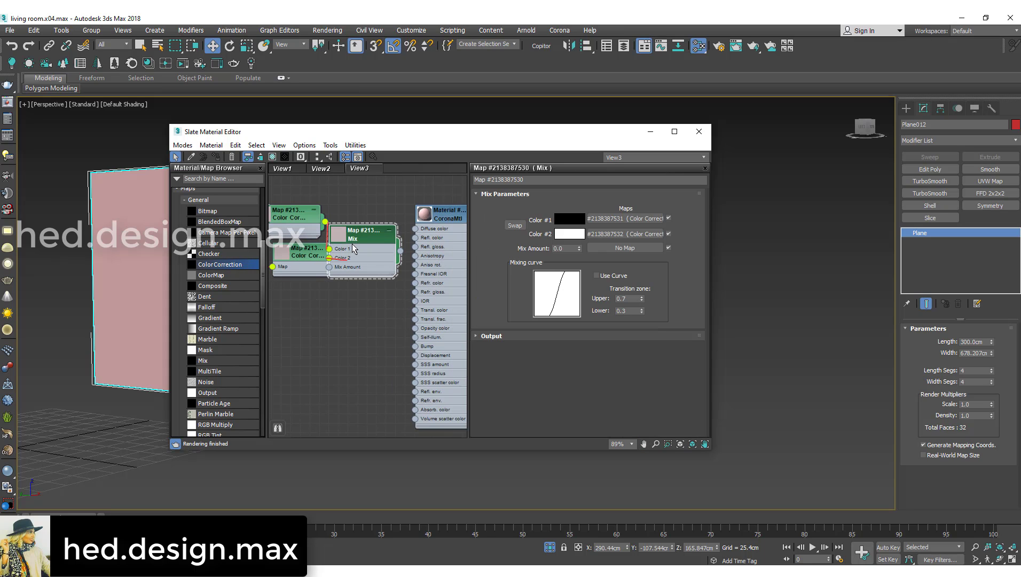
pyautogui.scroll(-5, 384, 297)
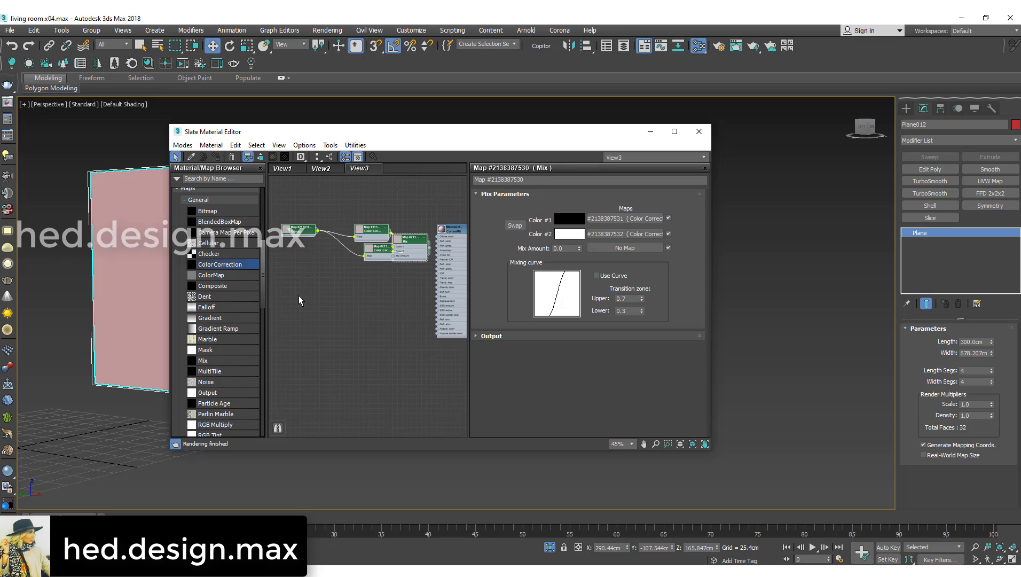
pyautogui.press('c')
pyautogui.click(398, 307)
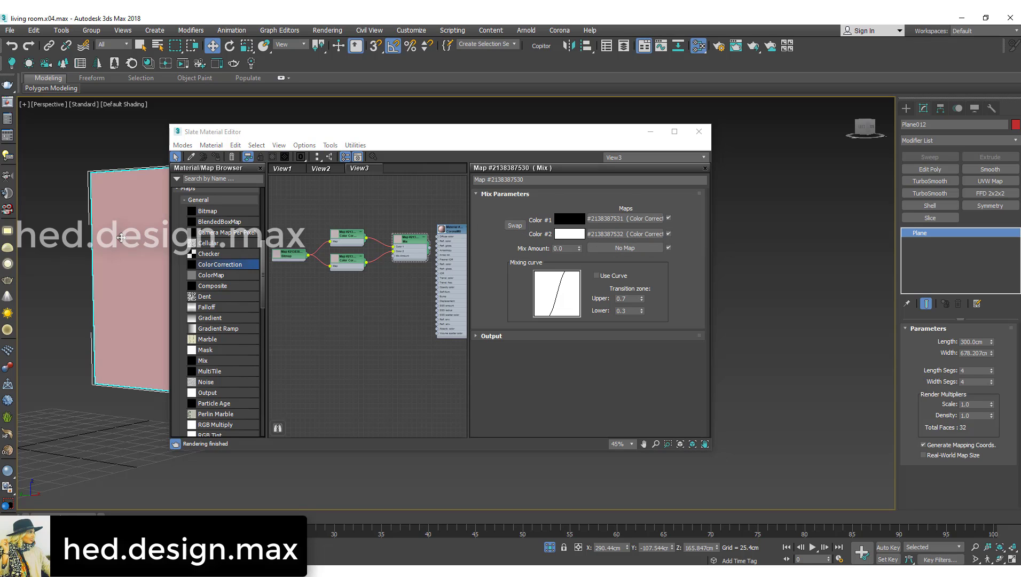
# - Switch the viewport to the Camera001 view and start Corona interactive rendering
pyautogui.rightClick(128, 239)
pyautogui.click(144, 184)
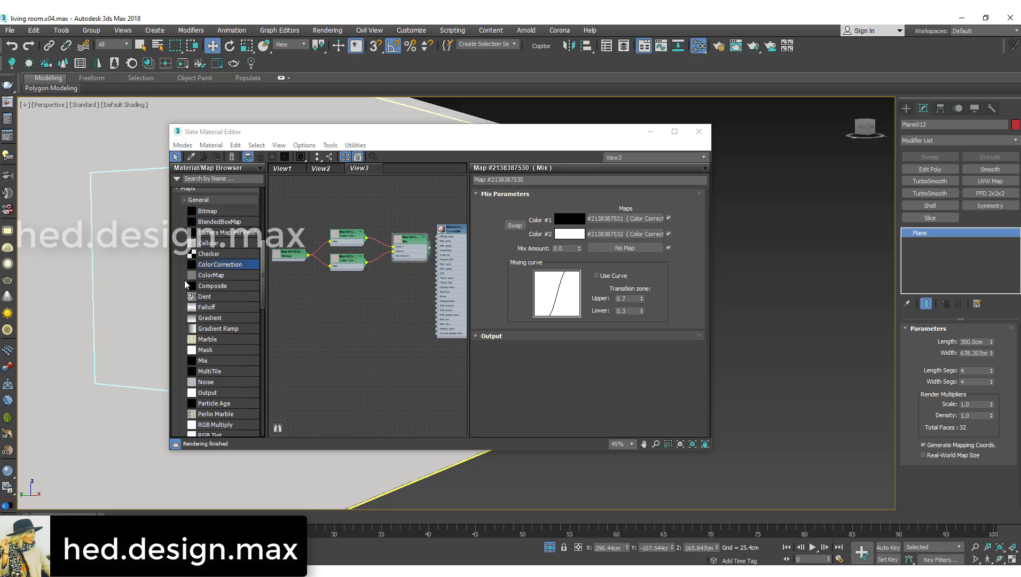
pyautogui.press('c')
pyautogui.press('Return')
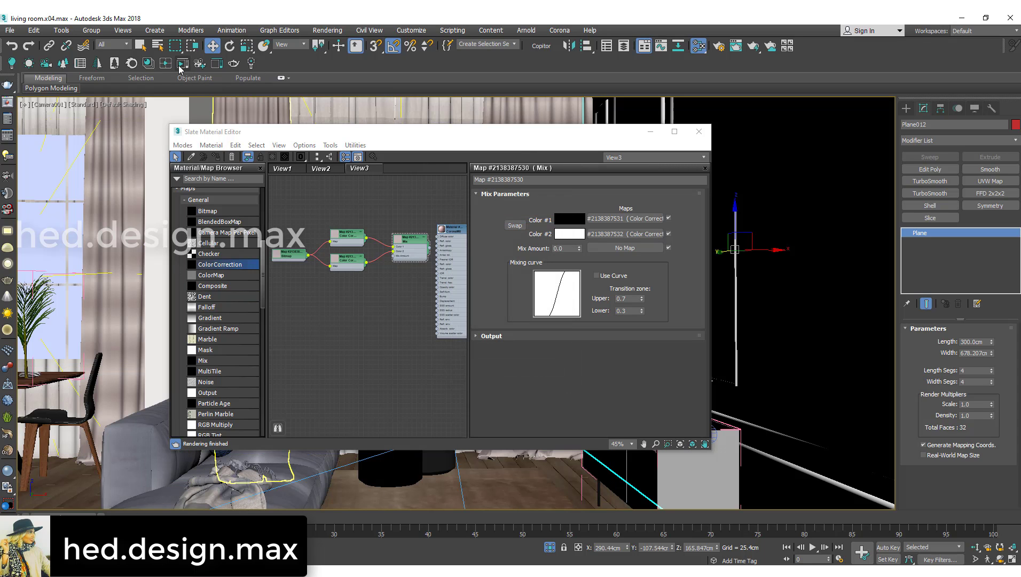
pyautogui.click(181, 65)
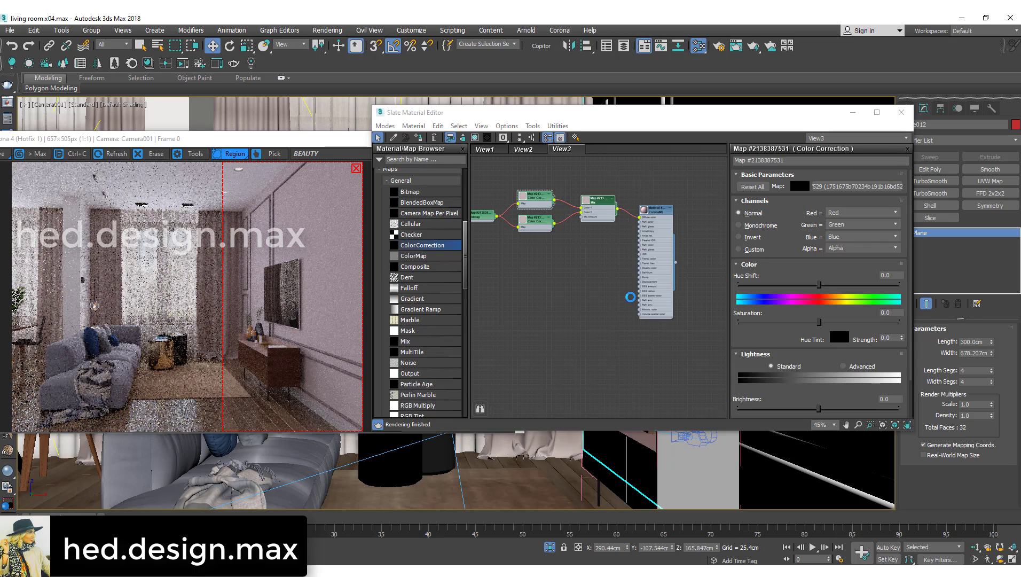
# - Review the parameters of the first Color Correction map and the Mix map it feeds
pyautogui.scroll(5, 503, 195)
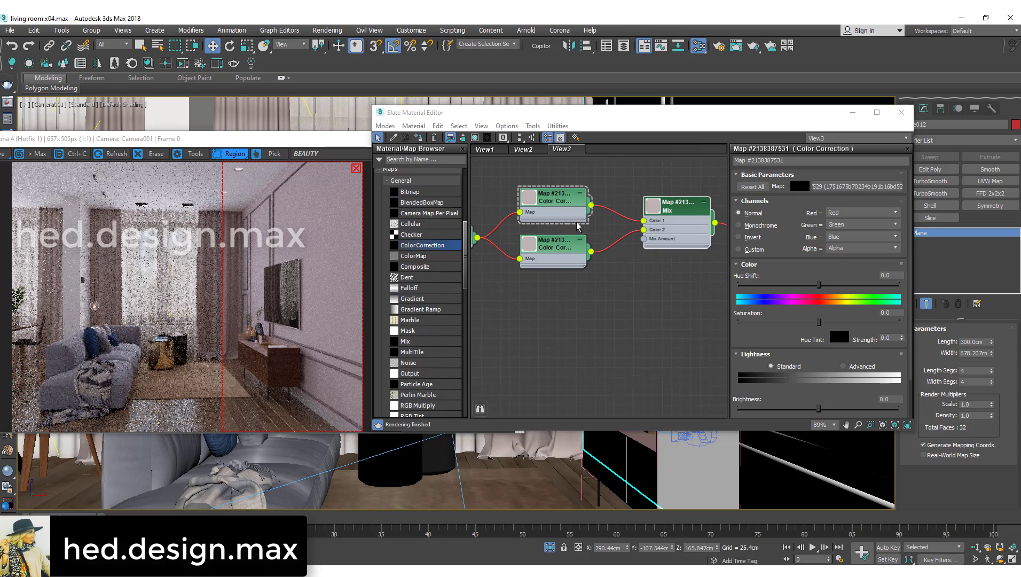
pyautogui.doubleClick(656, 204)
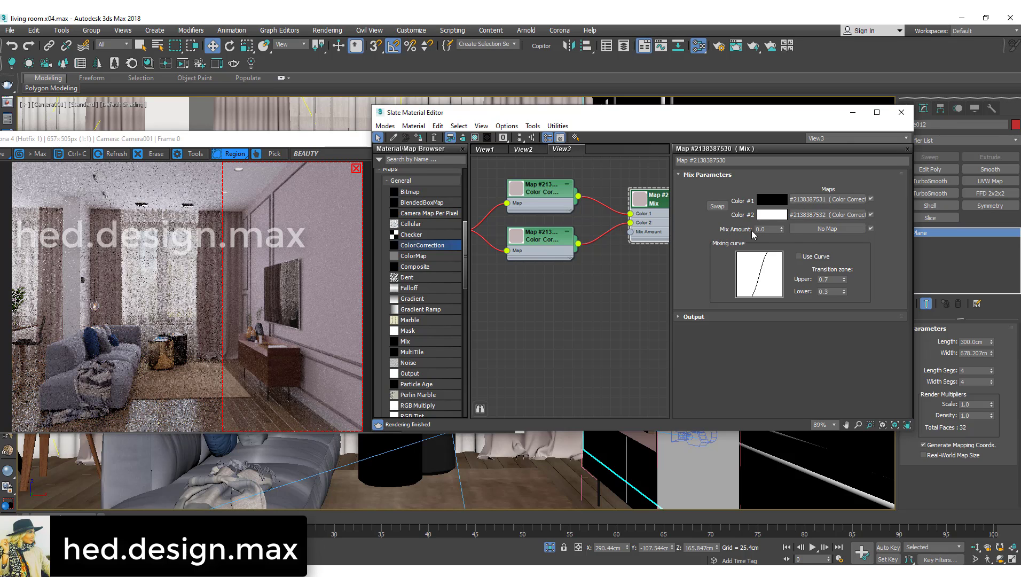
pyautogui.doubleClick(542, 193)
pyautogui.doubleClick(668, 200)
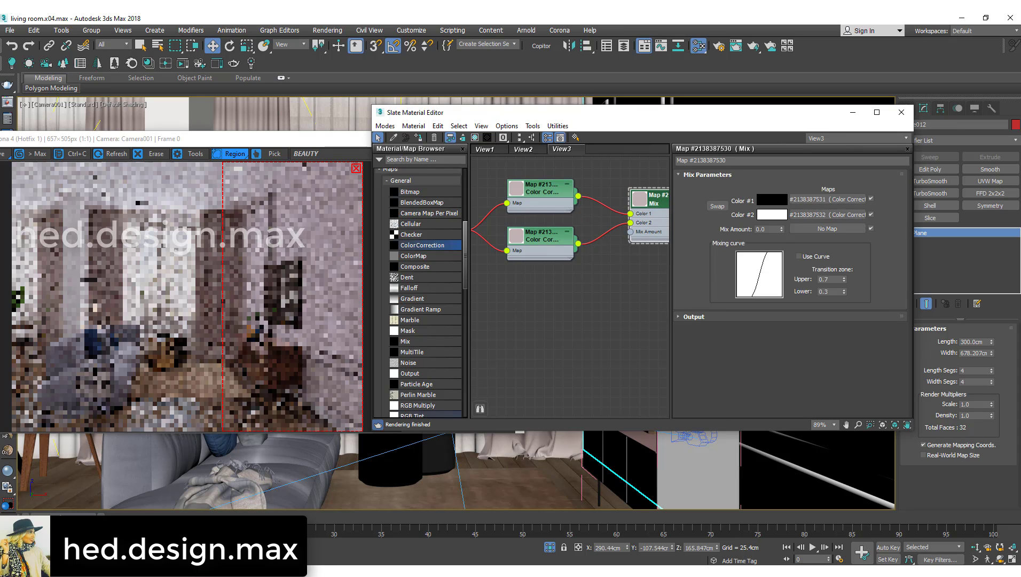
# - Switch to the color folder window in File Explorer and open the dirt folder inside material's map folder
pyautogui.click(144, 571)
pyautogui.moveTo(144, 534)
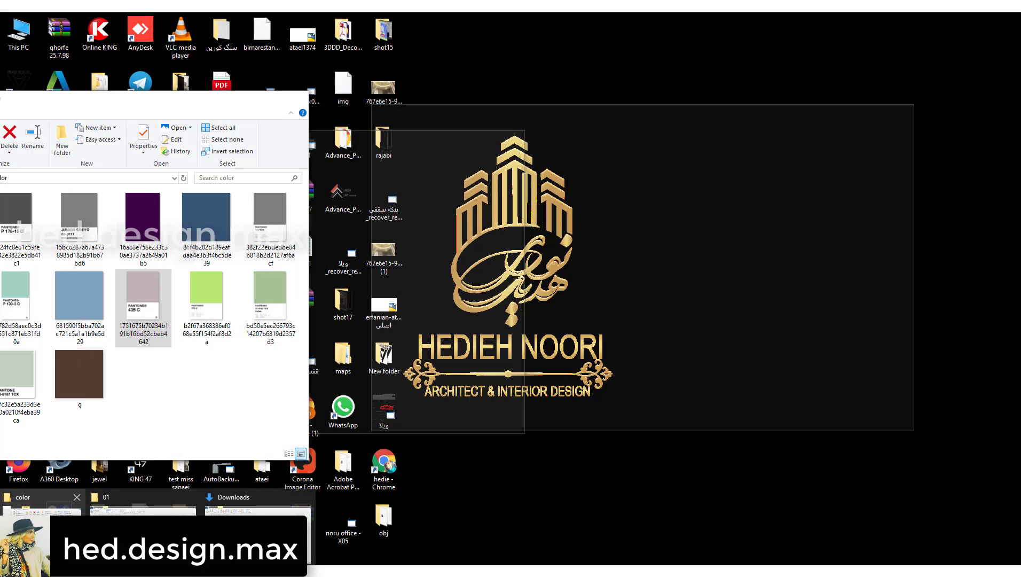
pyautogui.click(40, 510)
pyautogui.moveTo(195, 109); pyautogui.dragTo(429, 104)
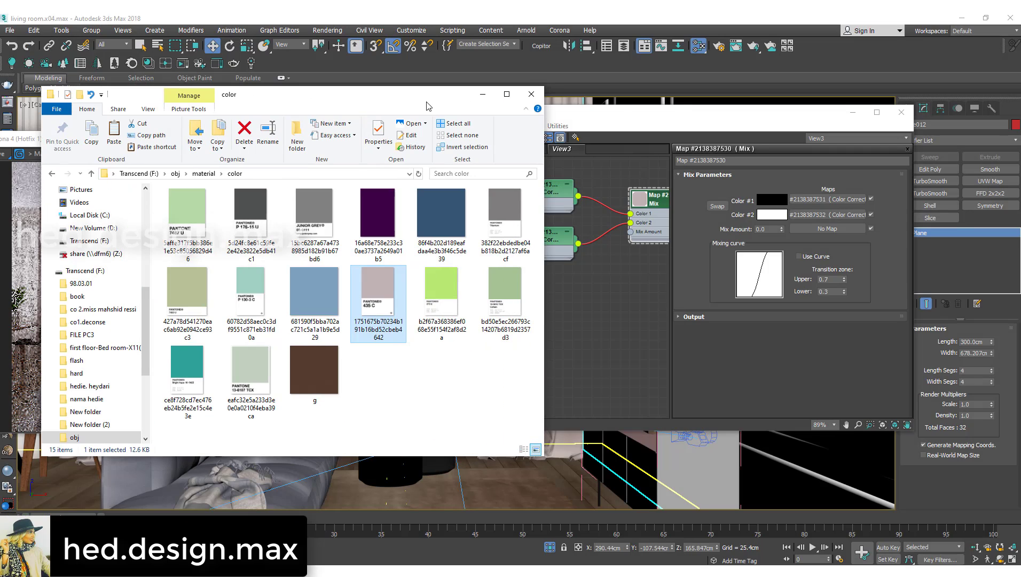
pyautogui.click(204, 174)
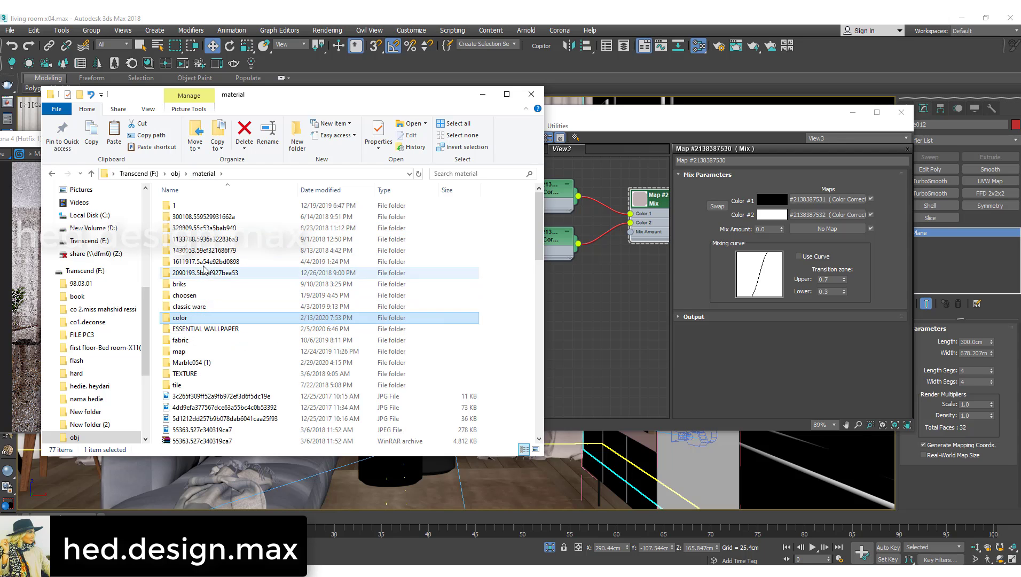
pyautogui.doubleClick(182, 351)
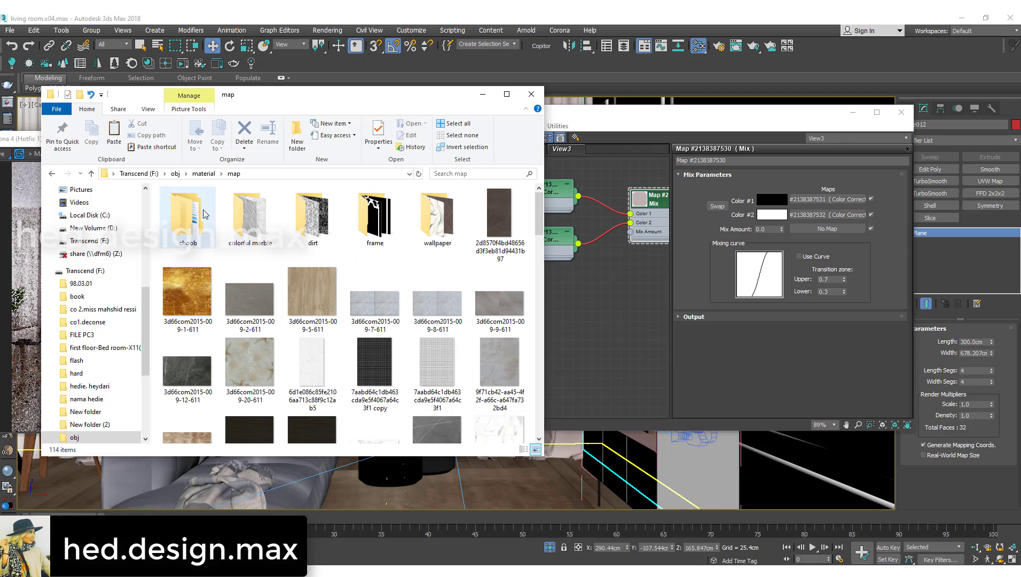
pyautogui.click(314, 227)
pyautogui.doubleClick(314, 227)
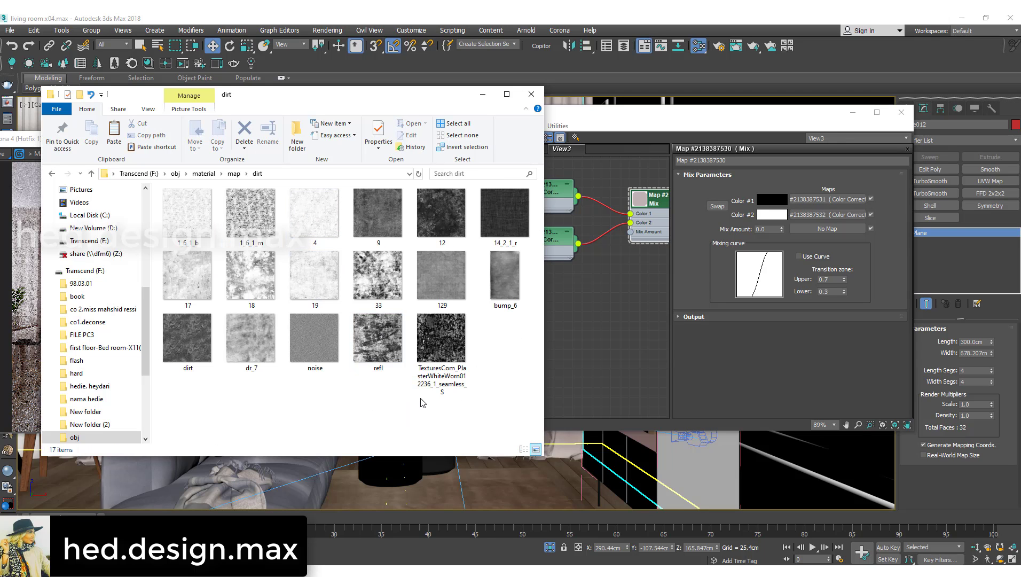
# - Preview the dr_7 dirt texture and connect it as a bitmap to the Mix map's Mix Amount input
pyautogui.click(244, 356)
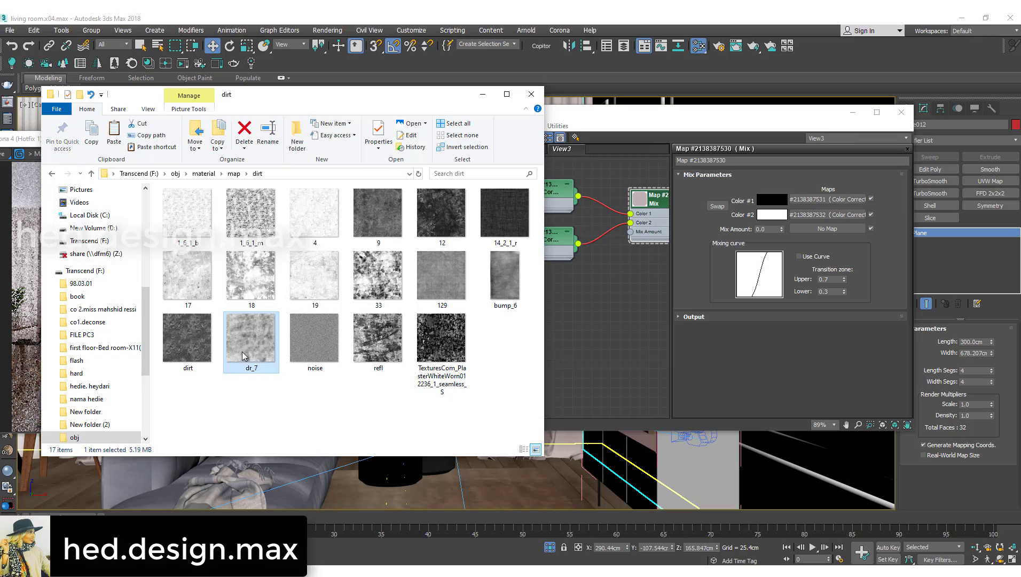
pyautogui.doubleClick(244, 356)
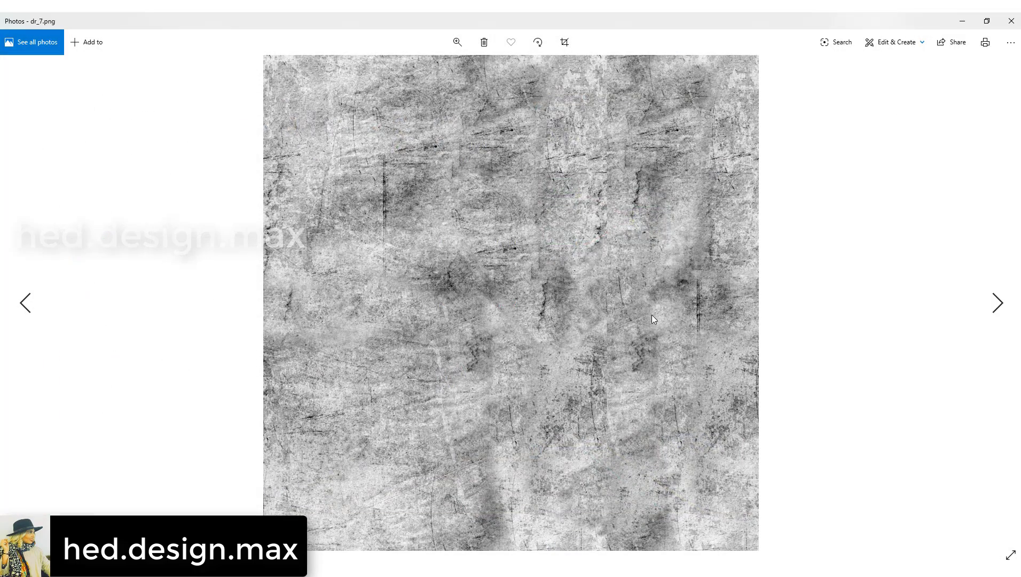
pyautogui.click(1011, 21)
pyautogui.moveTo(244, 362); pyautogui.dragTo(630, 231)
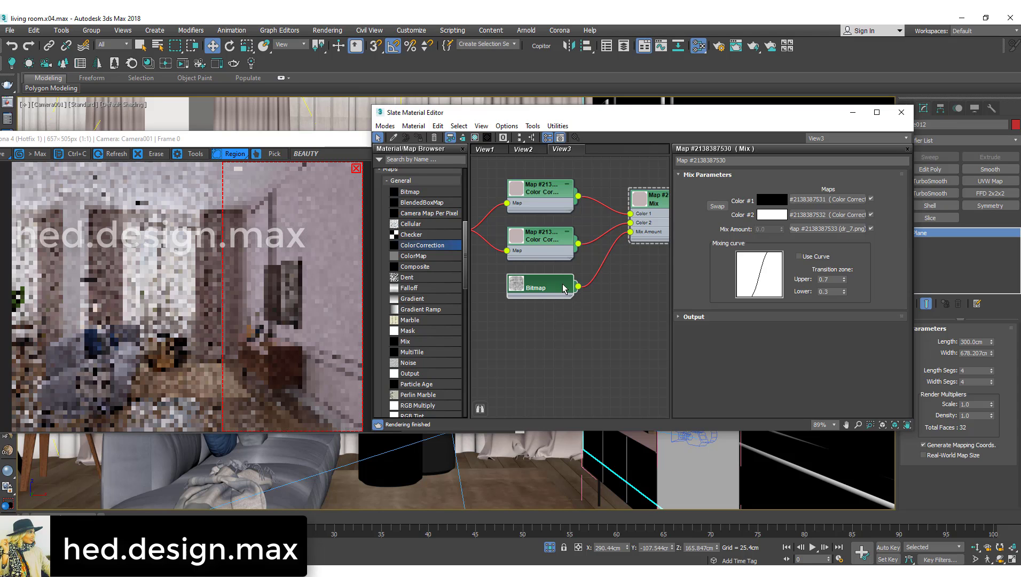
pyautogui.moveTo(563, 289)
pyautogui.mouseDown()
pyautogui.moveTo(556, 286)
pyautogui.moveTo(573, 289)
pyautogui.mouseUp()
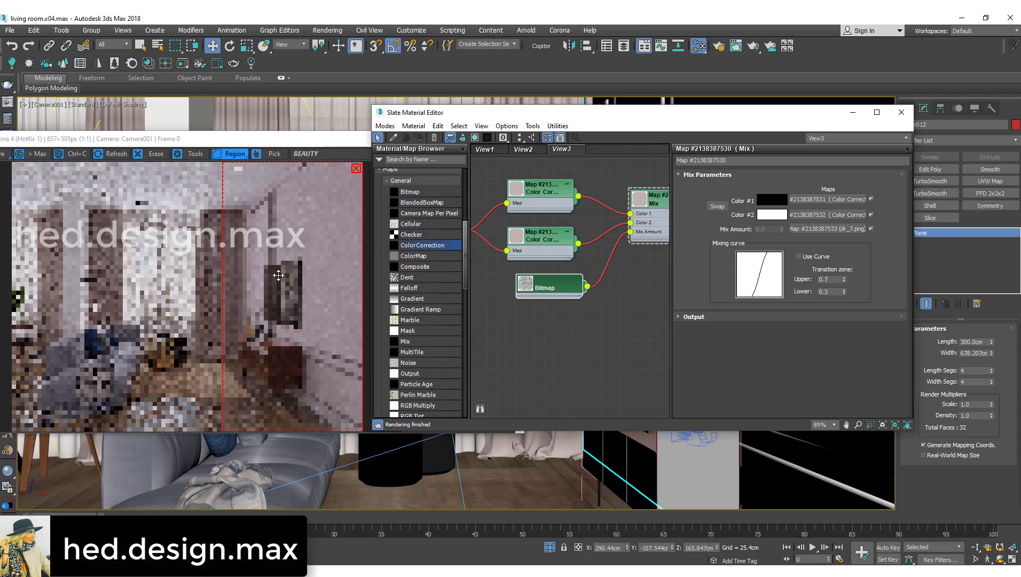
# - Enlarge the first Color Correction node's preview and move the node clear of the second Color Correction node
pyautogui.doubleClick(516, 190)
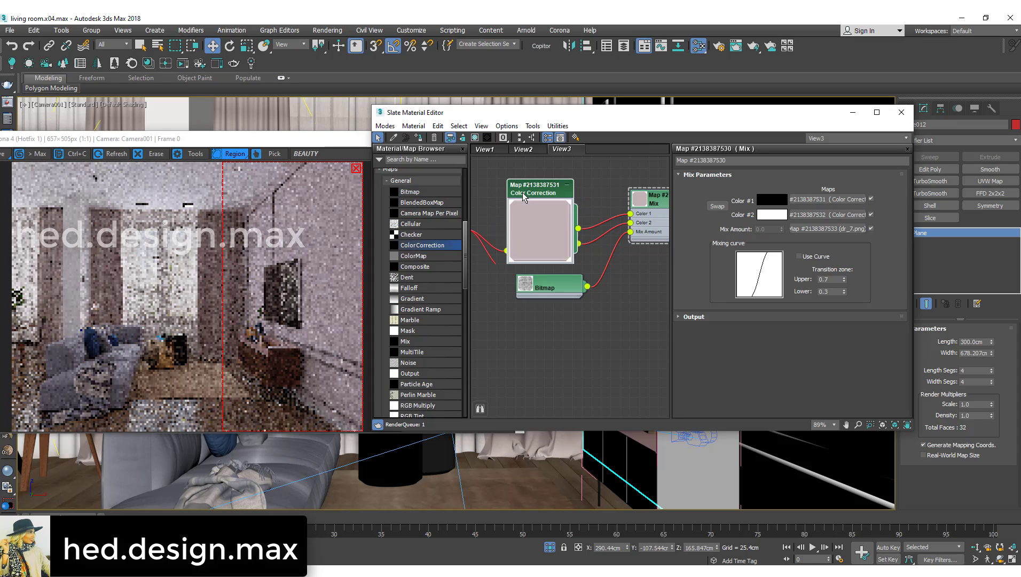
pyautogui.moveTo(523, 195); pyautogui.dragTo(523, 158)
pyautogui.moveTo(562, 160); pyautogui.dragTo(553, 248, button='middle')
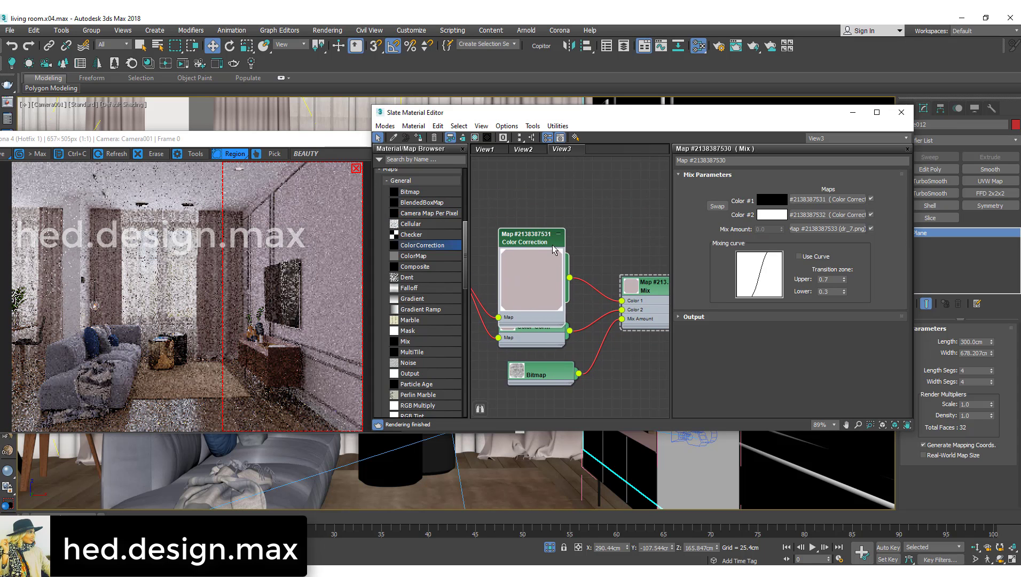
pyautogui.moveTo(553, 248); pyautogui.dragTo(553, 210)
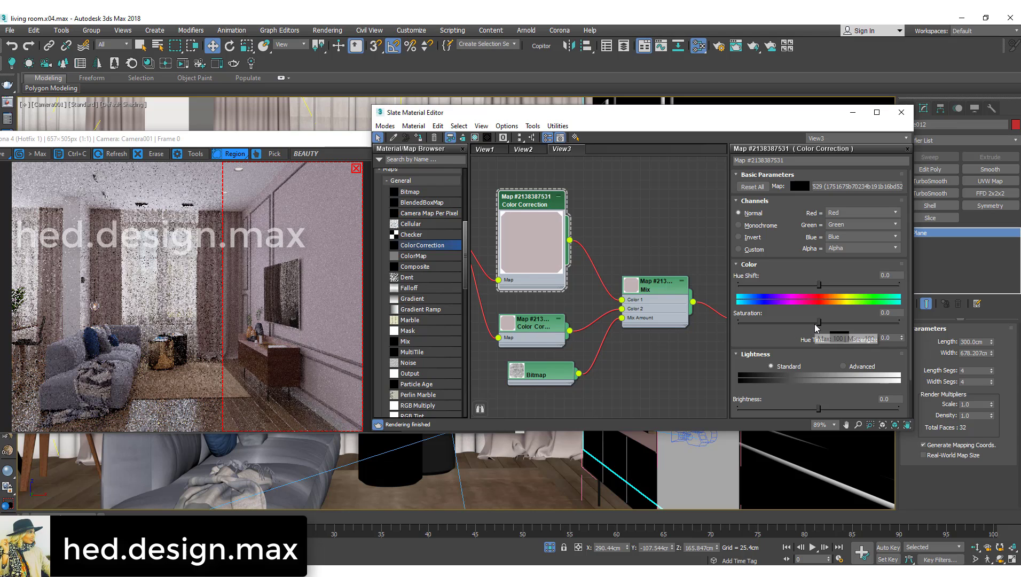
# - In the first Color Correction map, reduce saturation to -30.233 and set Advanced lightness RGB gamma/contrast to 0.5
pyautogui.moveTo(817, 327); pyautogui.dragTo(794, 322)
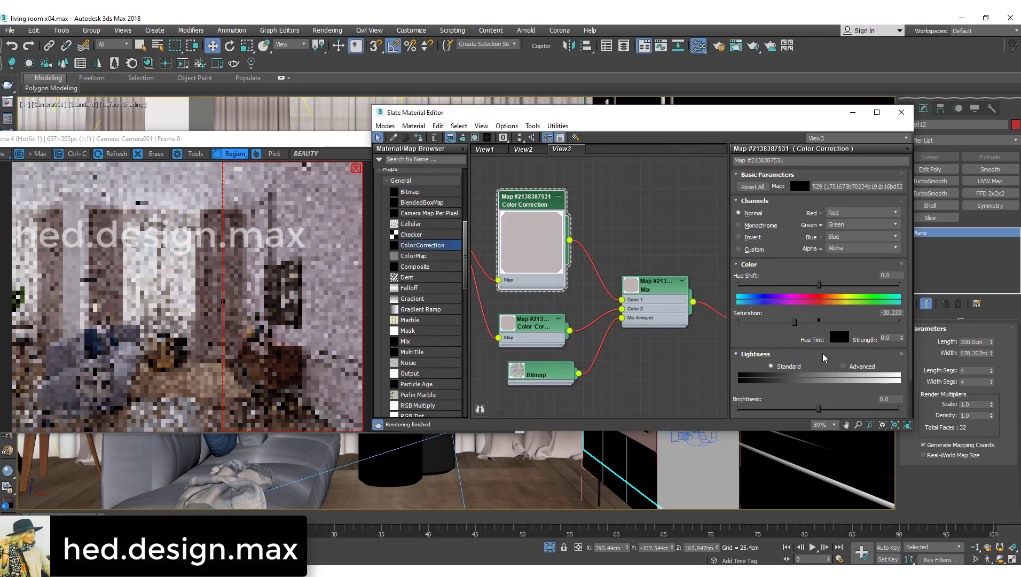
pyautogui.scroll(-2, 823, 353)
pyautogui.click(859, 321)
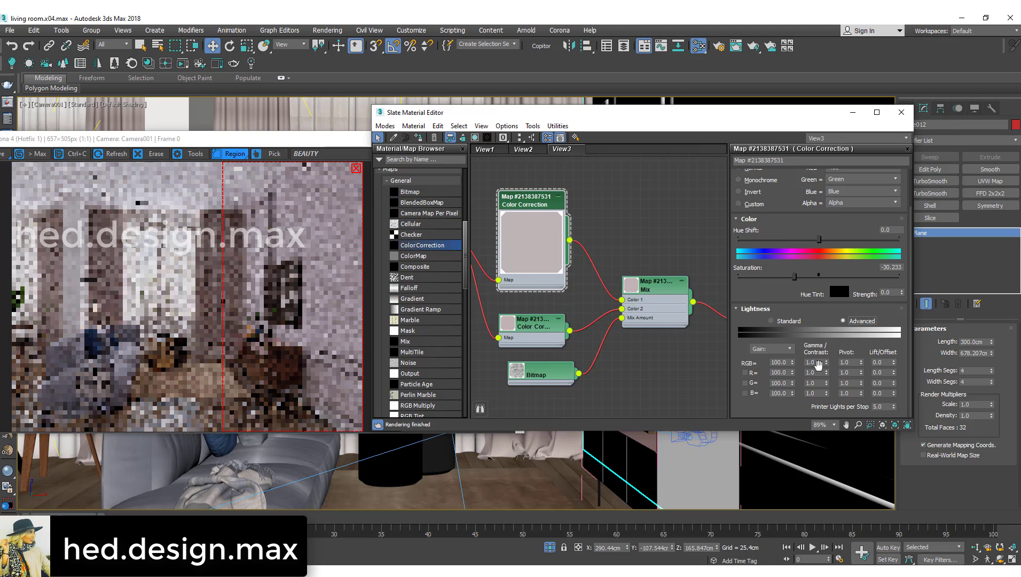
pyautogui.click(811, 362)
pyautogui.write('0.5')
pyautogui.press('Return')
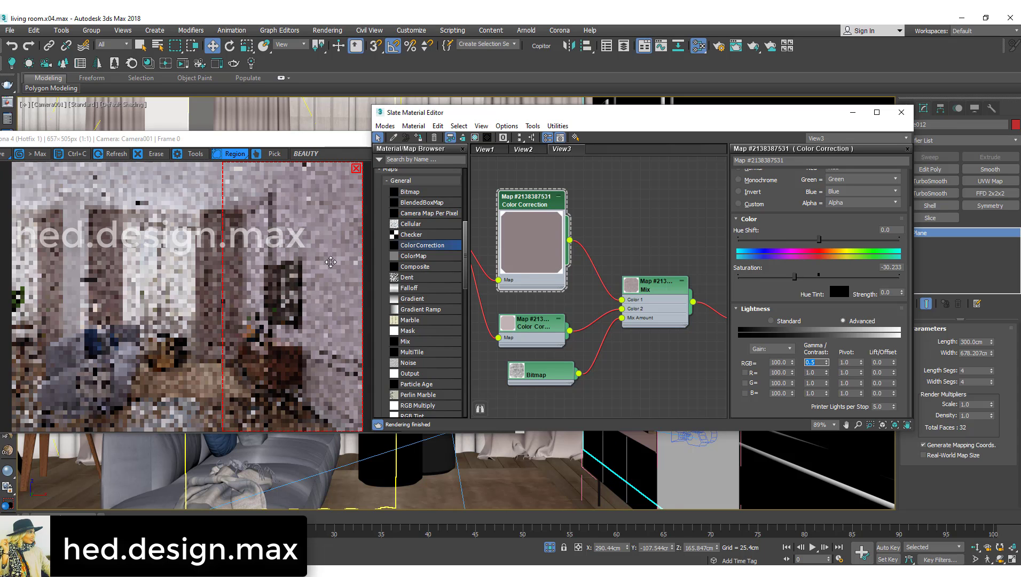
# - Examine the plaster on the TV wall up close and from afar in the interactive render
pyautogui.scroll(2, 328, 258)
pyautogui.moveTo(301, 291); pyautogui.dragTo(235, 300, button='middle')
pyautogui.scroll(-1, 281, 264)
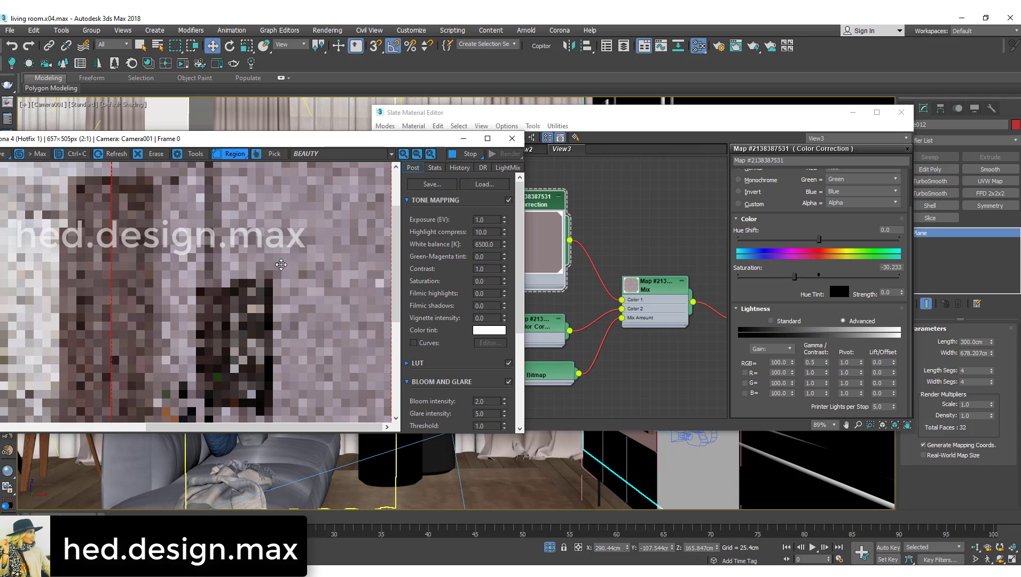
pyautogui.scroll(-1, 281, 264)
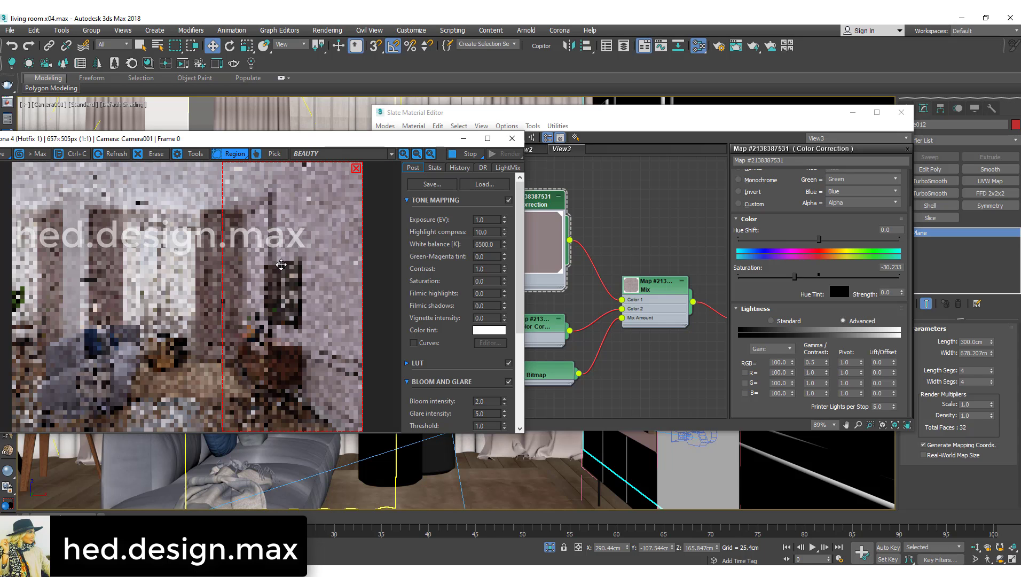
pyautogui.scroll(1, 313, 255)
pyautogui.scroll(-1, 275, 239)
pyautogui.scroll(1, 332, 242)
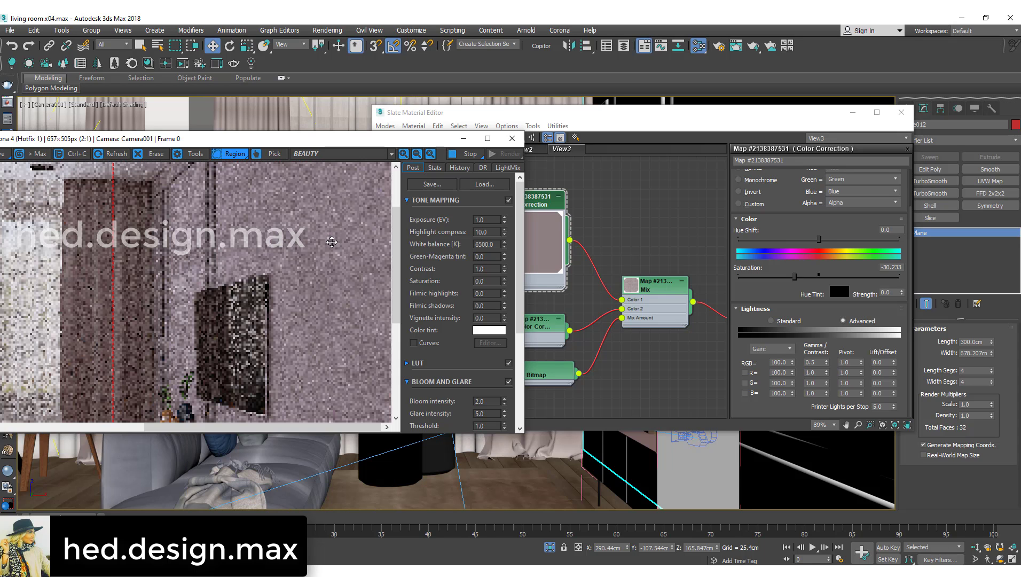
pyautogui.scroll(1, 332, 242)
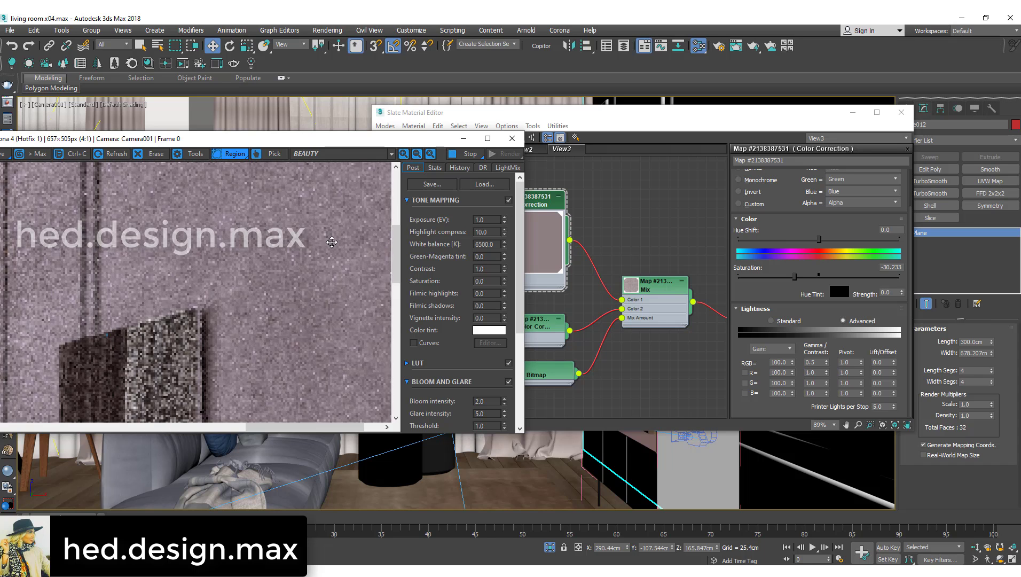
pyautogui.scroll(-1, 332, 242)
pyautogui.scroll(-1, 331, 242)
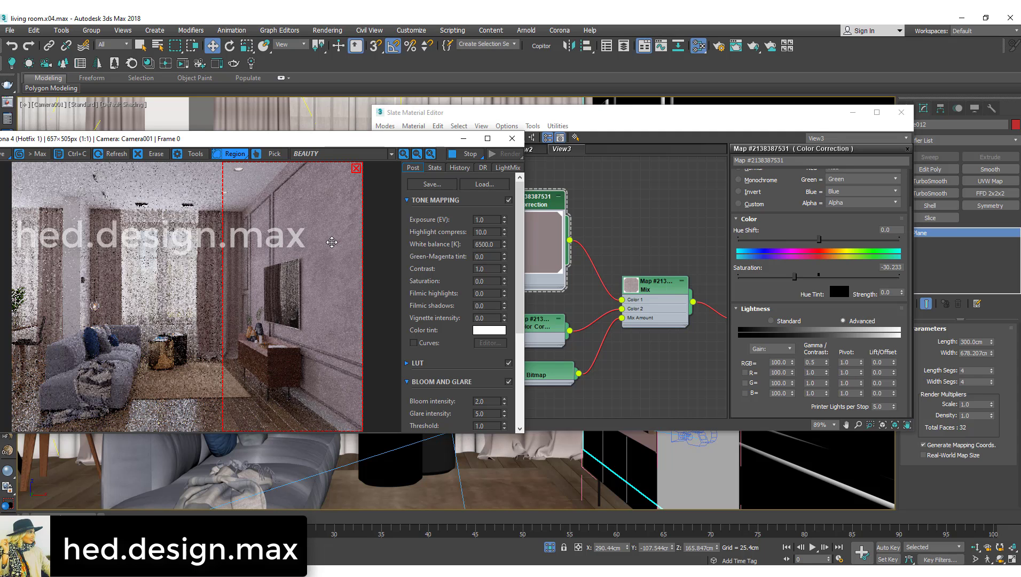
pyautogui.scroll(1, 332, 242)
pyautogui.scroll(-1, 331, 242)
pyautogui.scroll(1, 332, 242)
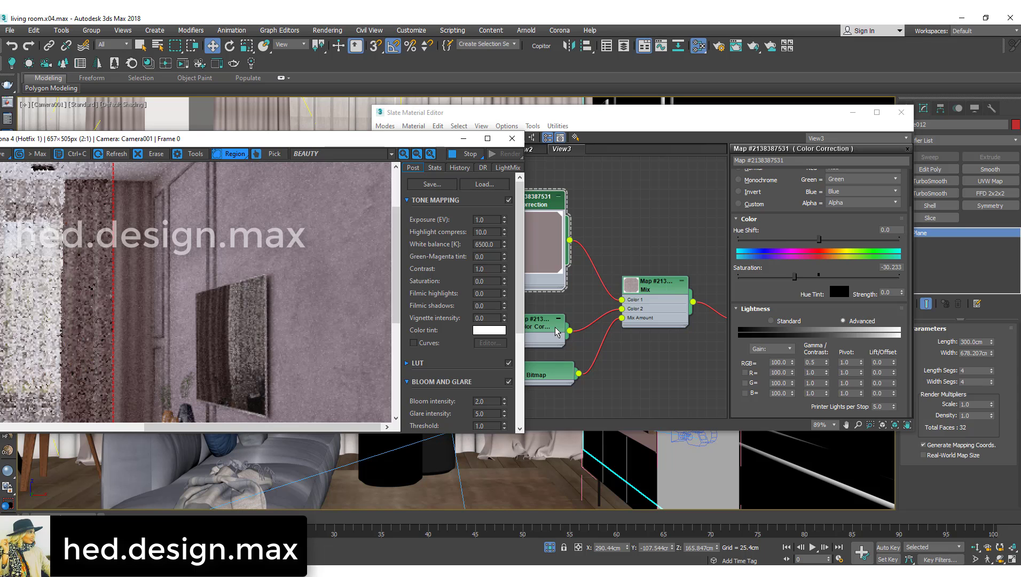
pyautogui.scroll(-1, 244, 264)
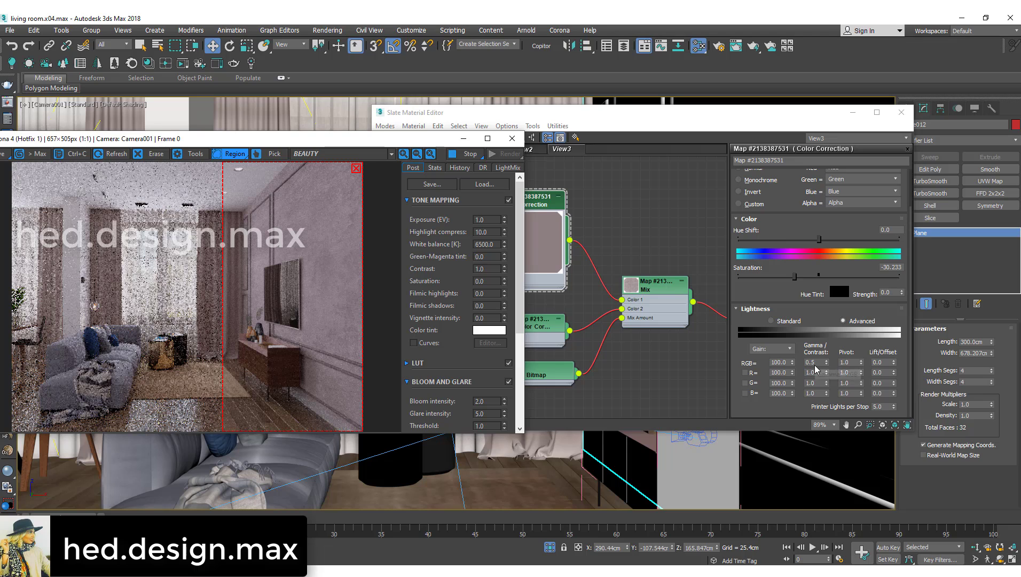
# - Set the first Color Correction map's RGB gamma/contrast to 0.3
pyautogui.moveTo(815, 363); pyautogui.dragTo(716, 379)
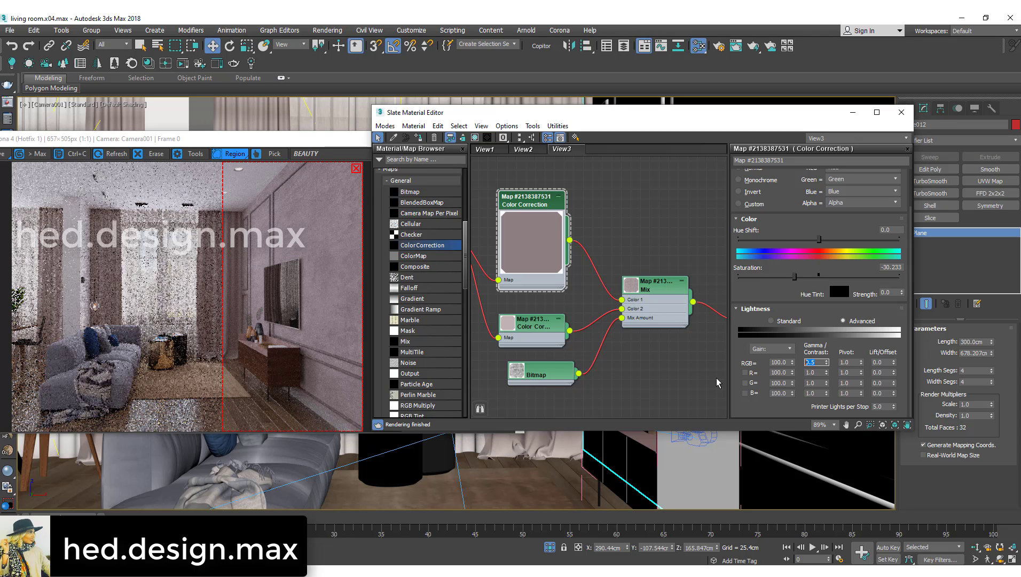
pyautogui.press('Return')
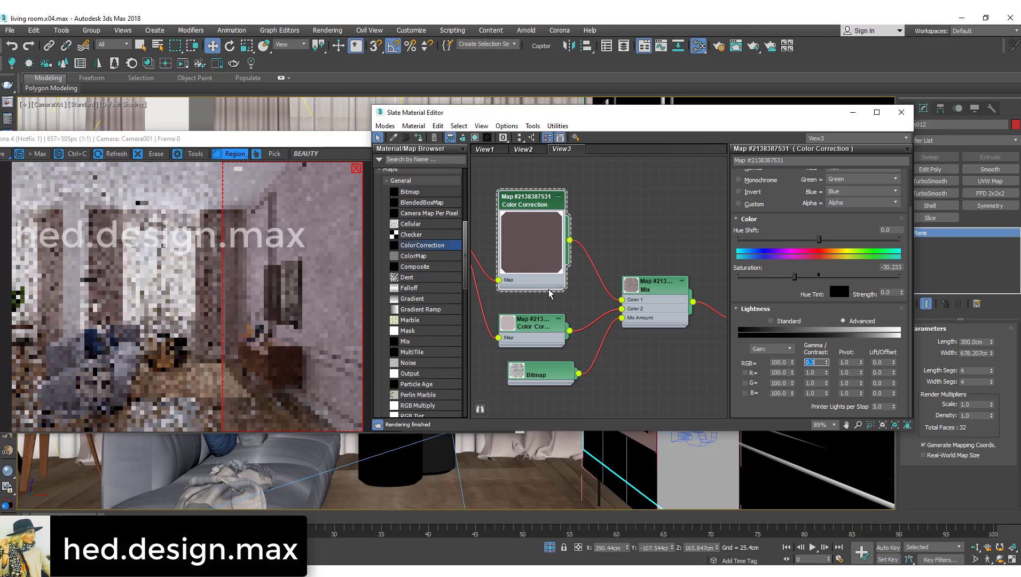
# - Open the second Color Correction map's parameters and examine the plaster on the TV wall in the interactive render
pyautogui.click(617, 229)
pyautogui.doubleClick(528, 321)
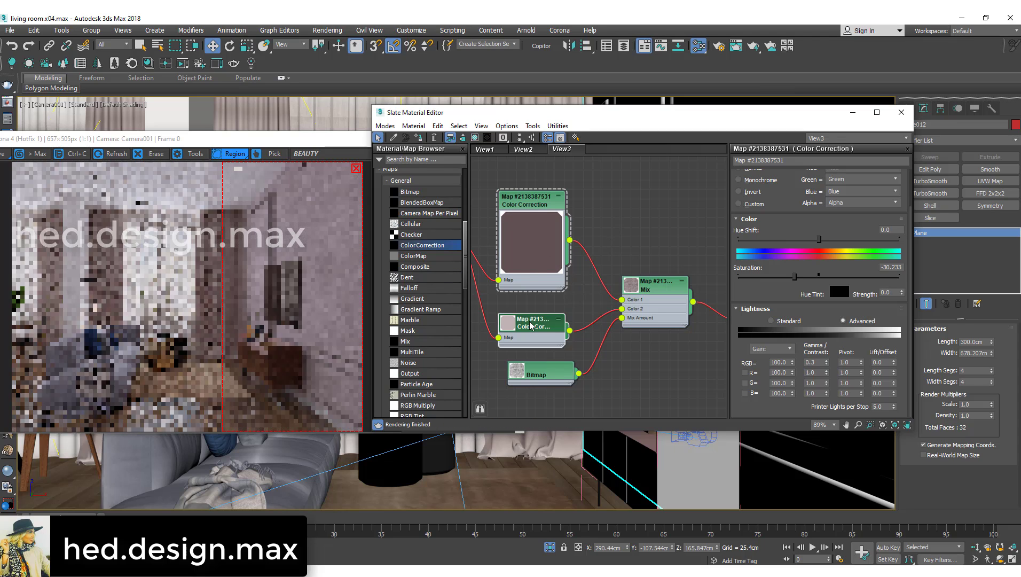
pyautogui.click(513, 318)
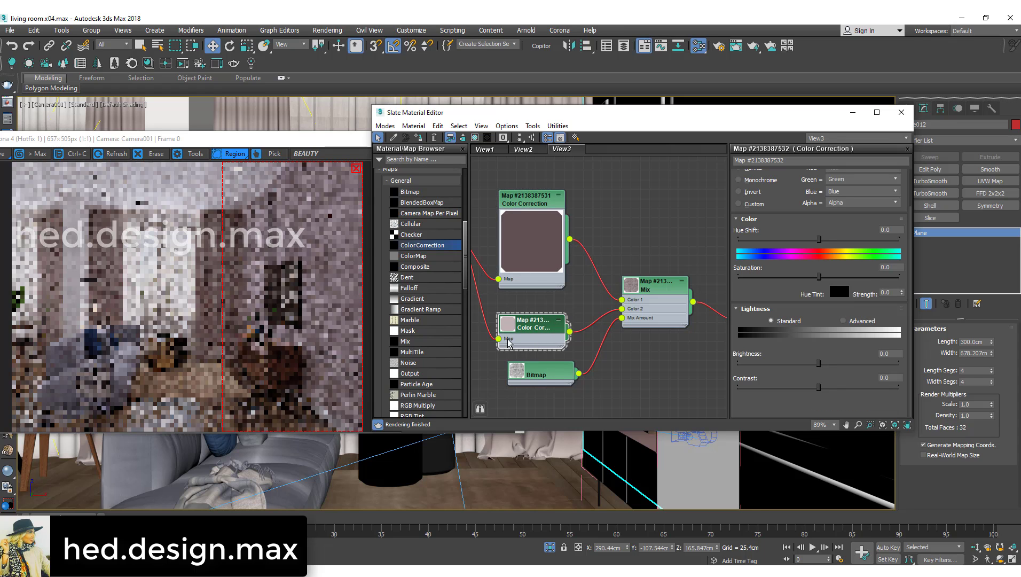
pyautogui.scroll(2, 331, 251)
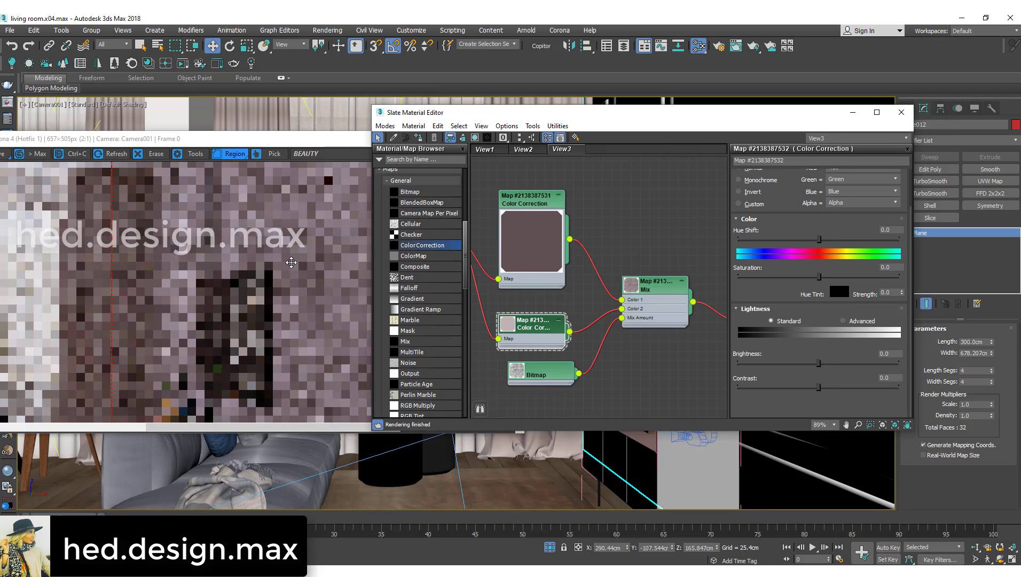
pyautogui.scroll(-2, 291, 262)
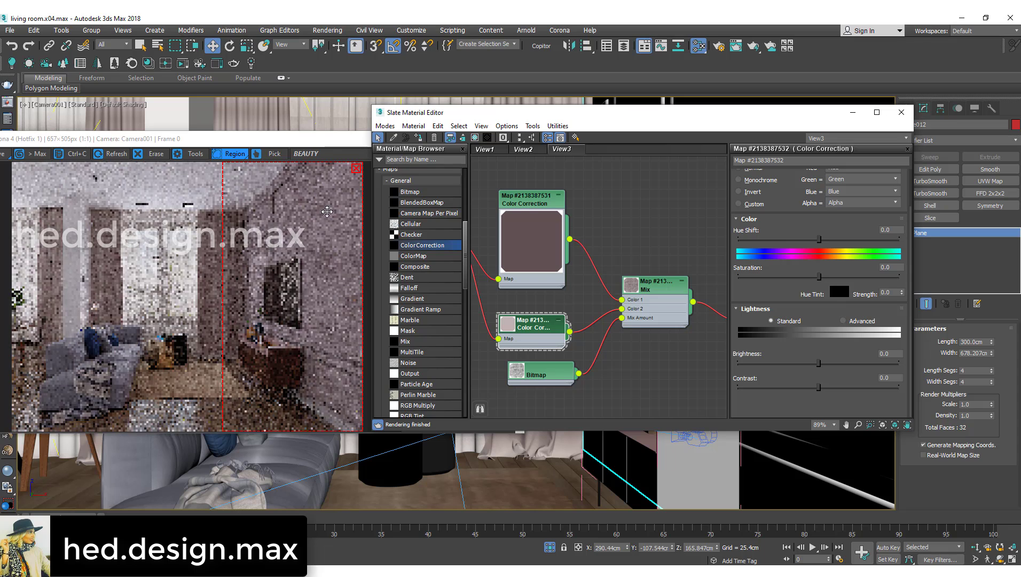
pyautogui.scroll(2, 324, 217)
pyautogui.scroll(-2, 322, 224)
pyautogui.scroll(2, 315, 238)
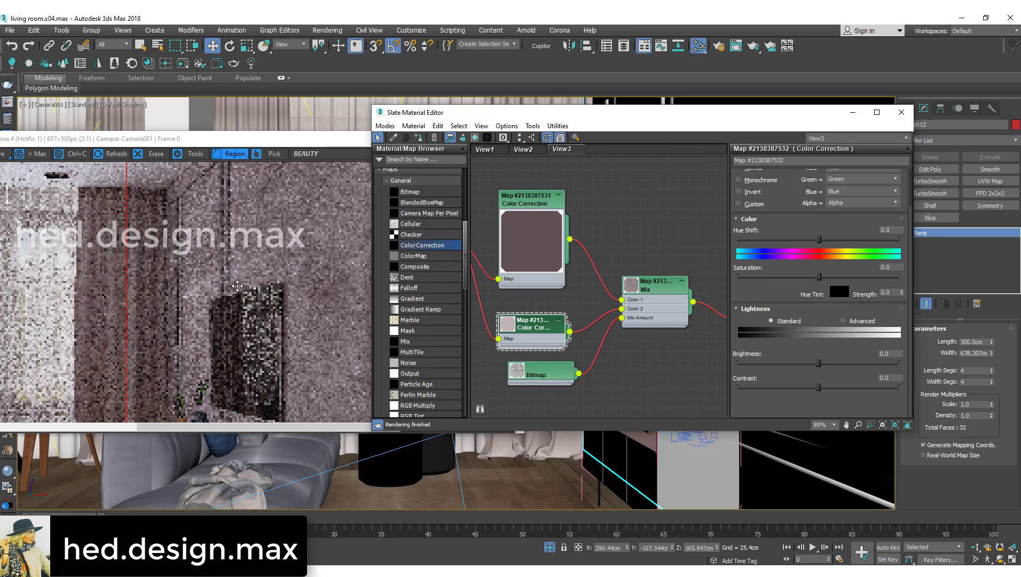
pyautogui.scroll(-2, 237, 286)
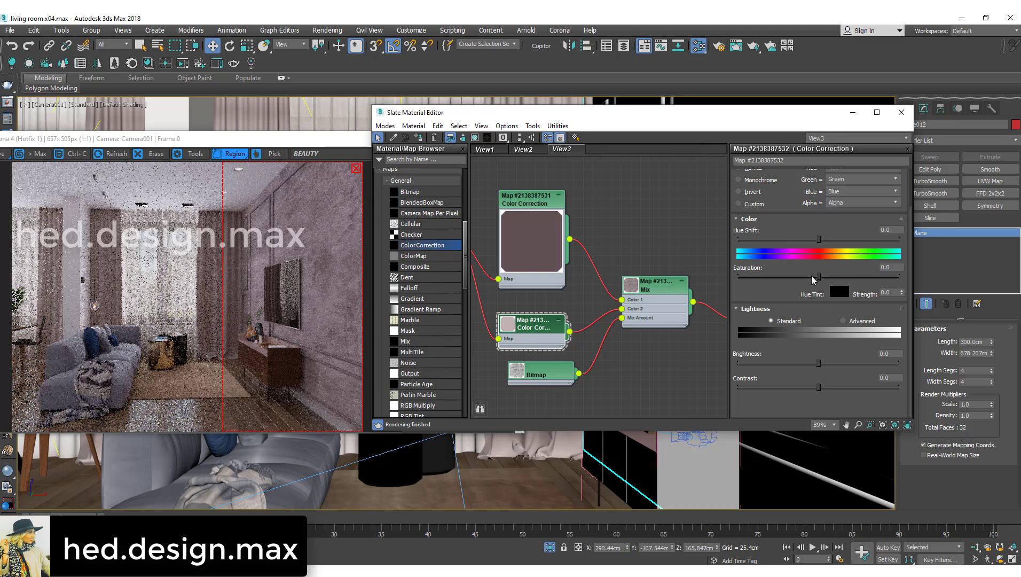
# - Set the second Color Correction map's saturation to -30 and collapse the first Color Correction node's enlarged preview
pyautogui.moveTo(811, 278); pyautogui.dragTo(804, 277)
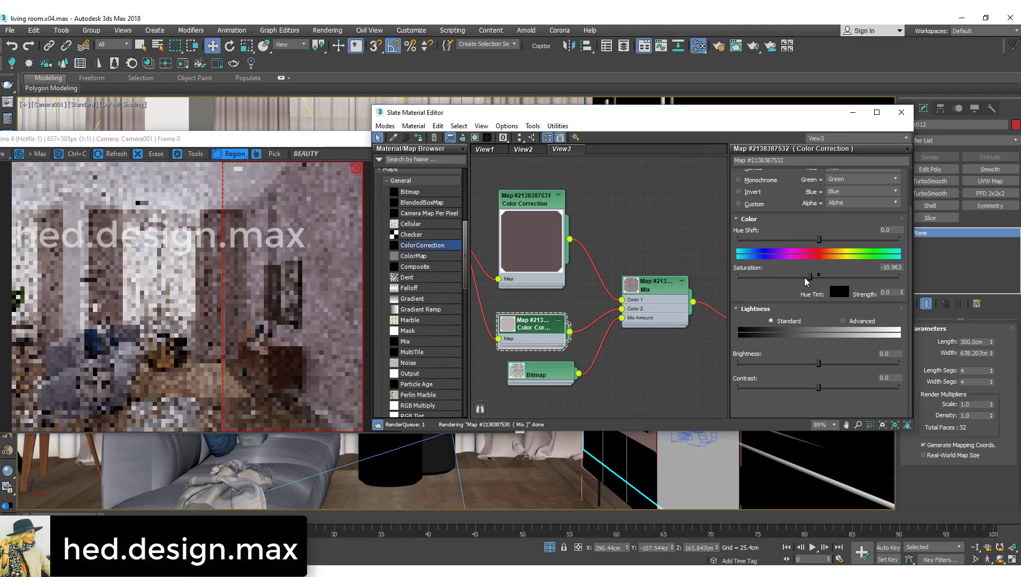
pyautogui.doubleClick(540, 227)
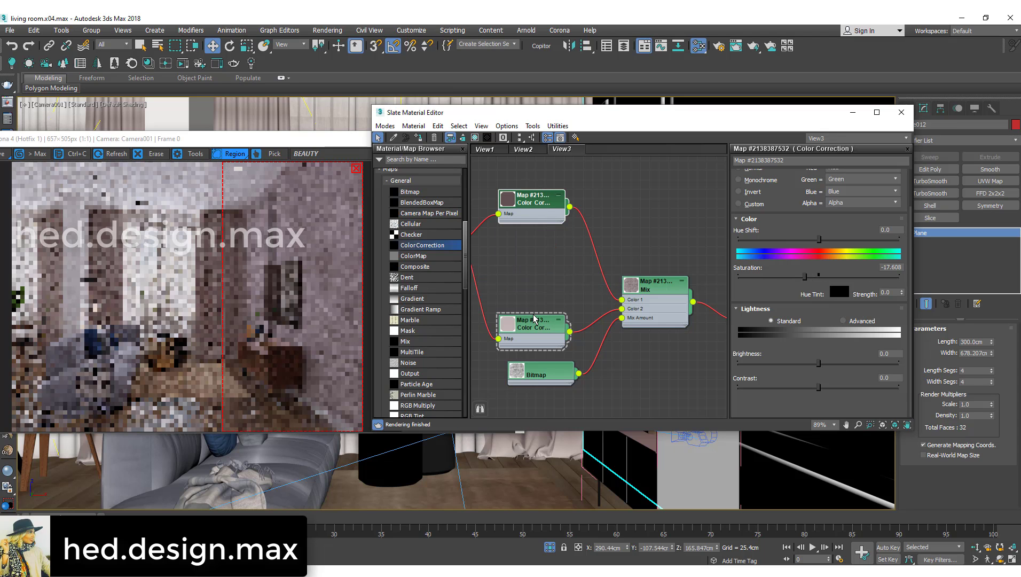
pyautogui.doubleClick(893, 267)
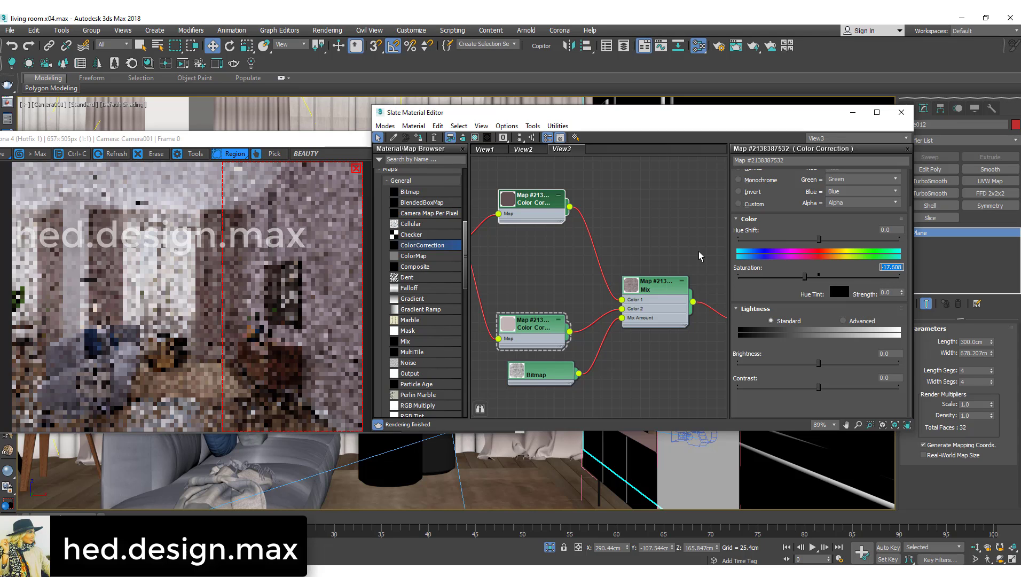
pyautogui.press('Return')
# - Switch the second Color Correction map's lightness to Advanced and set its RGB gamma/contrast to 0.4
pyautogui.click(849, 323)
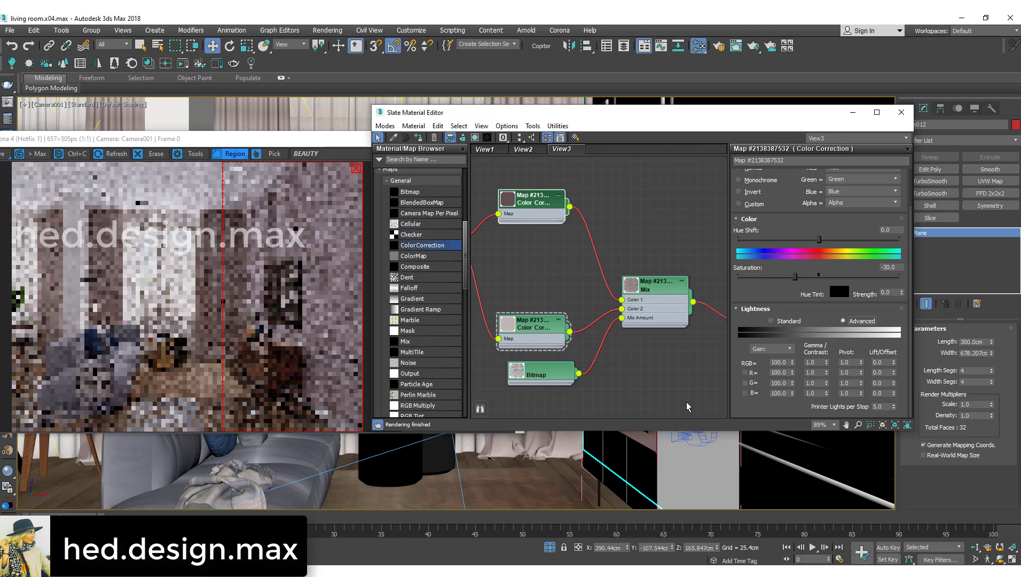
pyautogui.doubleClick(812, 362)
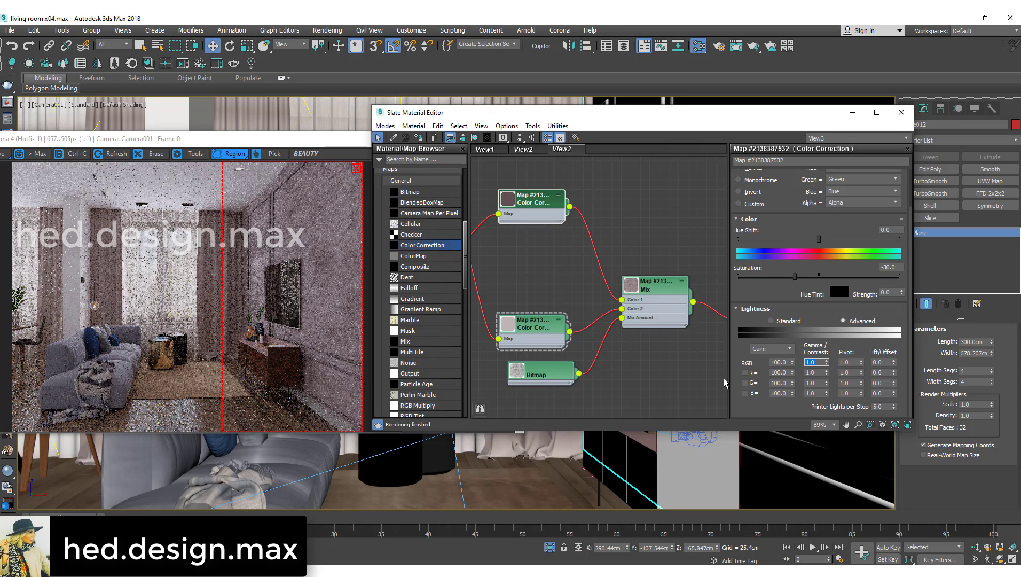
pyautogui.write('0.4')
pyautogui.press('Return')
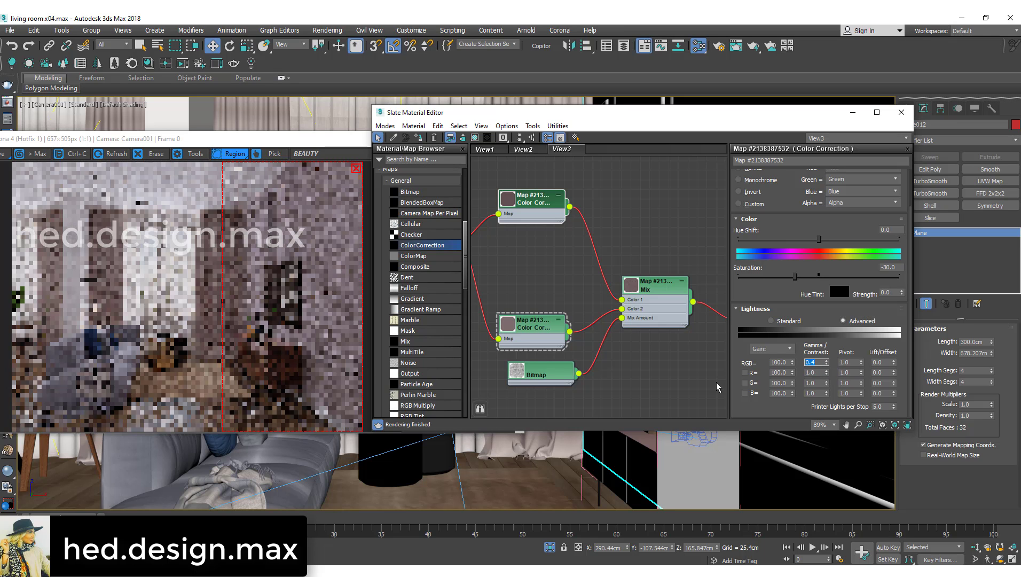
# - Check the wall tone in the render and set the second Color Correction map's RGB gamma/contrast to 0.5
pyautogui.scroll(1, 280, 310)
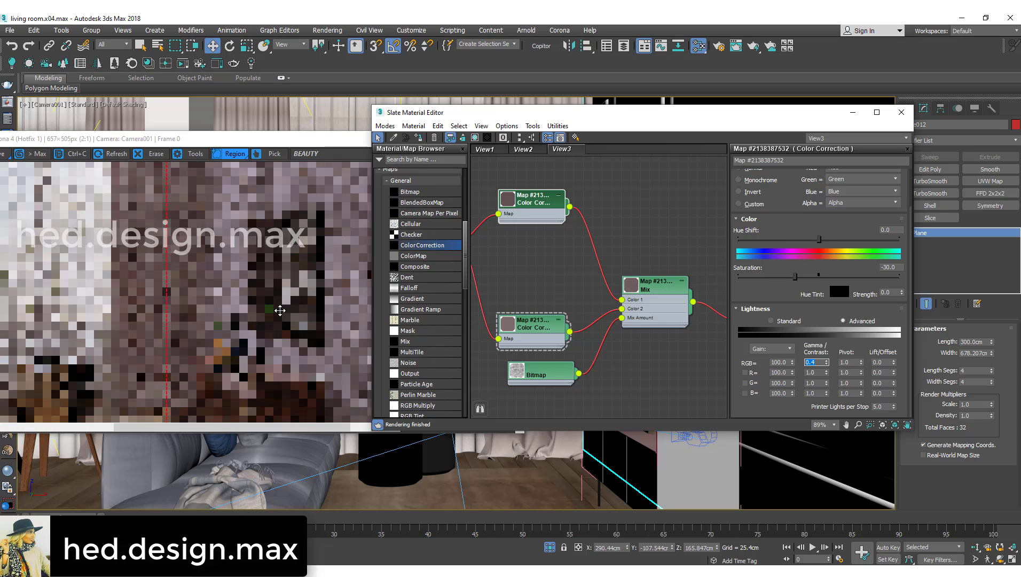
pyautogui.scroll(-1, 283, 314)
pyautogui.scroll(2, 304, 320)
pyautogui.moveTo(318, 321); pyautogui.dragTo(228, 259, button='middle')
pyautogui.scroll(-2, 240, 266)
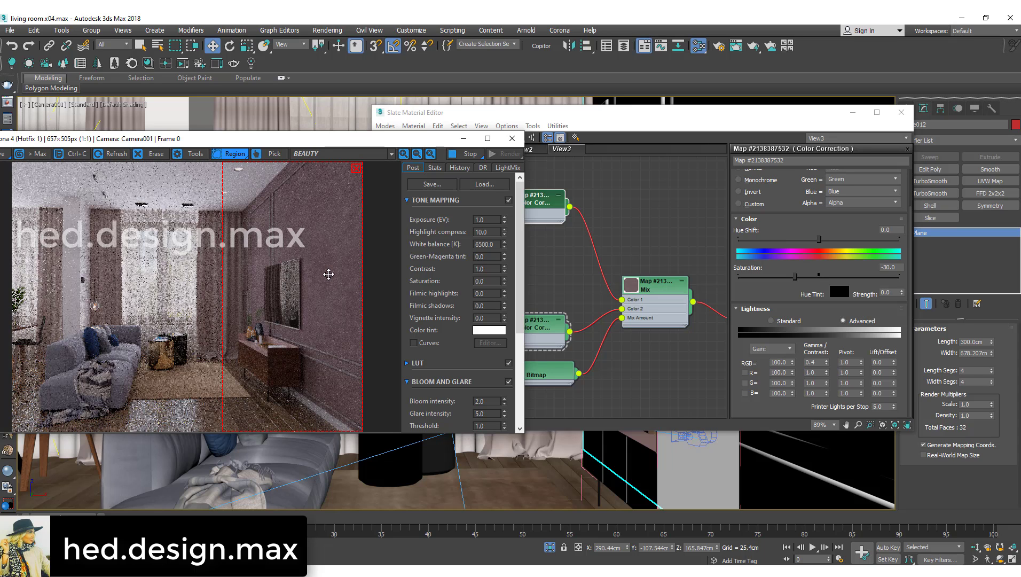
pyautogui.doubleClick(812, 362)
pyautogui.write('0.5')
pyautogui.press('Return')
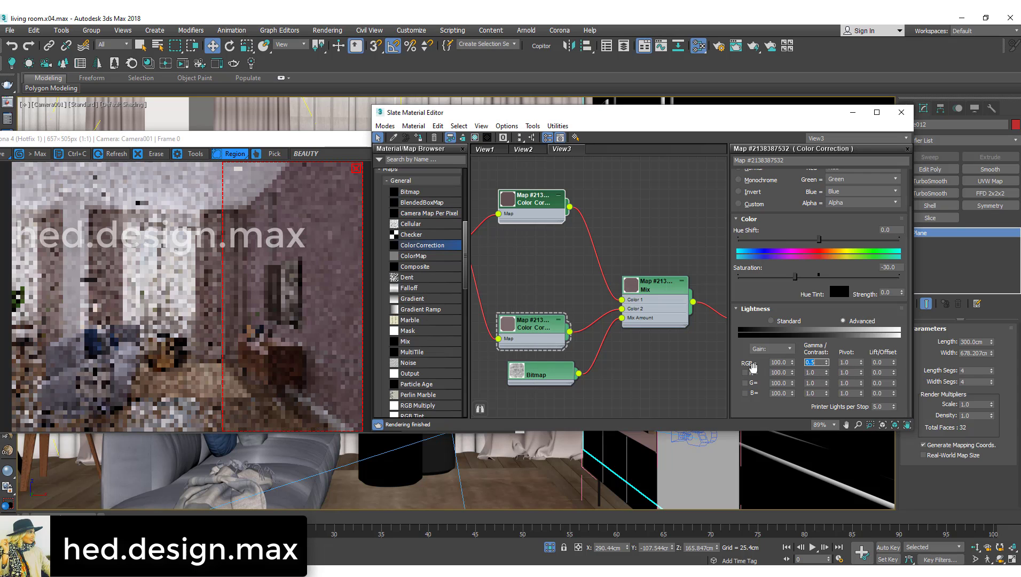
# - Set the first Color Correction map's RGB gamma/contrast to 0.4
pyautogui.click(550, 205)
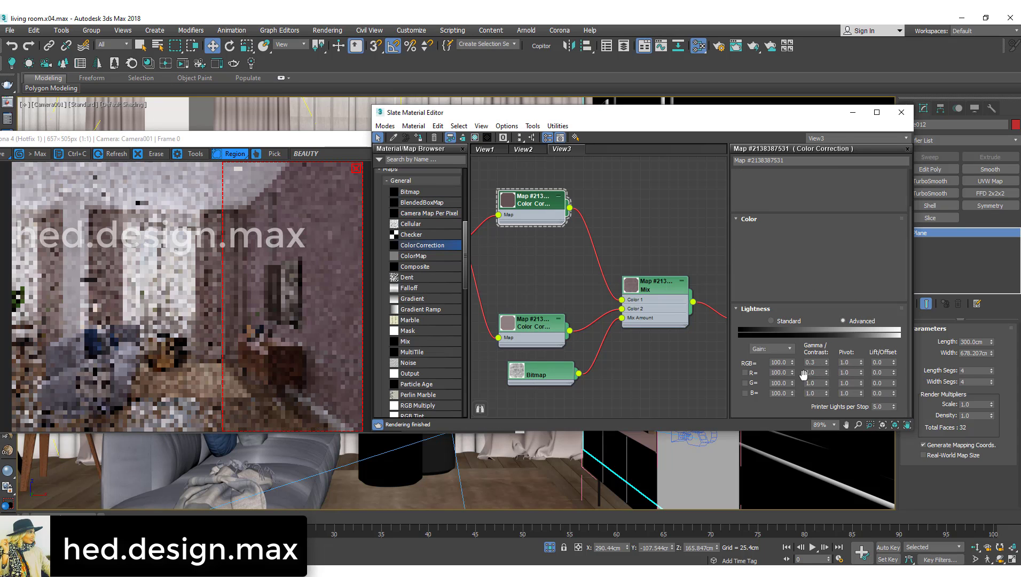
pyautogui.write('0.4')
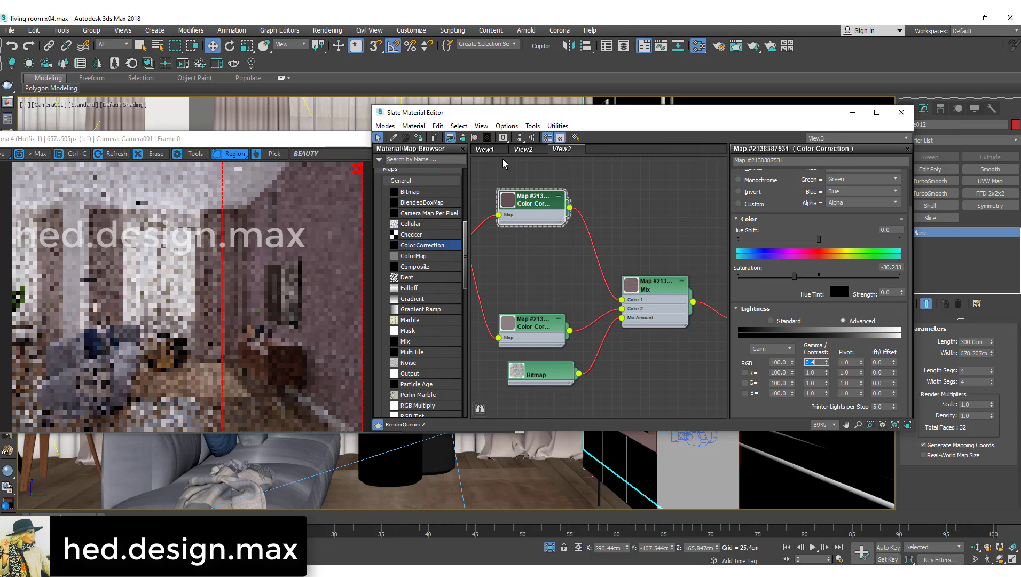
pyautogui.press('Return')
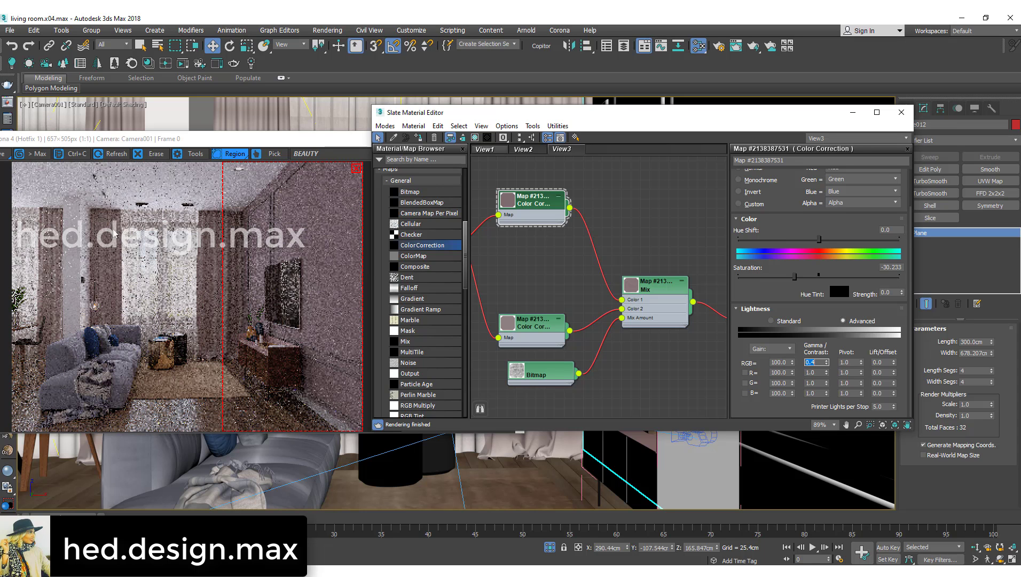
# - Examine the plaster's colour and texture around the TV and the wall mouldings in the interactive render
pyautogui.scroll(1, 272, 332)
pyautogui.scroll(-1, 292, 350)
pyautogui.scroll(1, 350, 245)
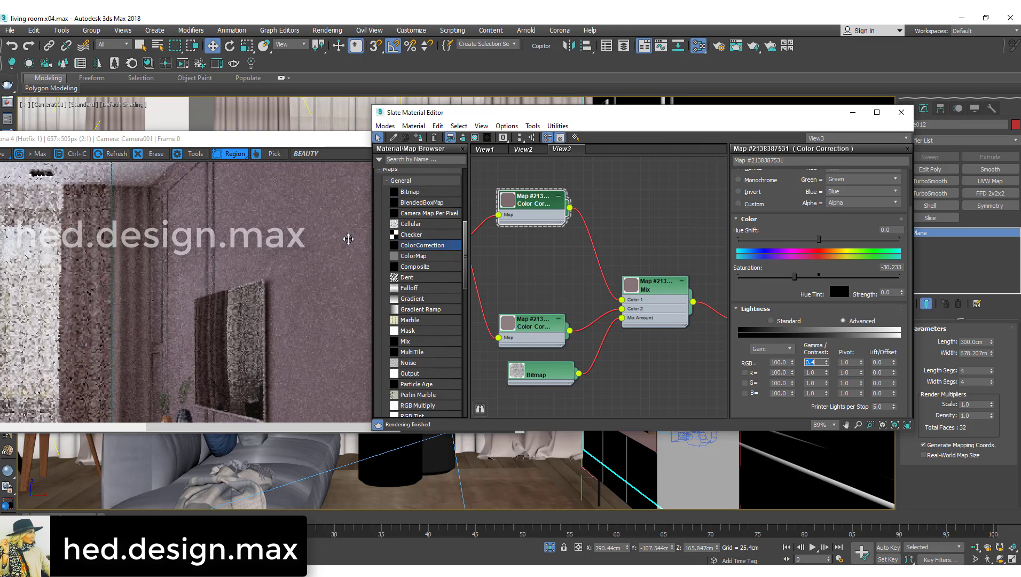
pyautogui.scroll(-1, 341, 241)
pyautogui.scroll(1, 315, 254)
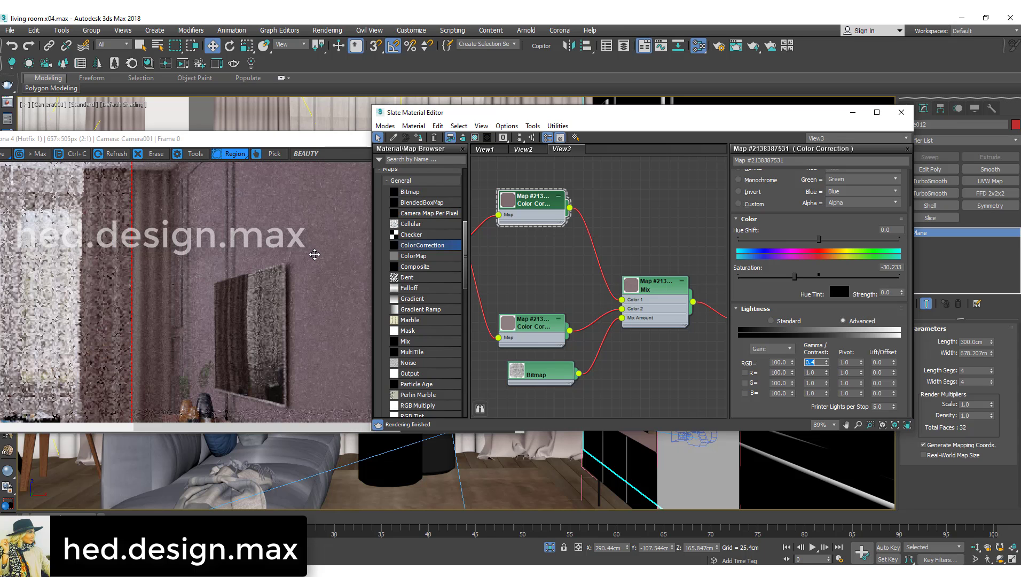
pyautogui.scroll(-1, 315, 254)
pyautogui.scroll(1, 316, 256)
pyautogui.click(319, 259)
pyautogui.scroll(1, 320, 262)
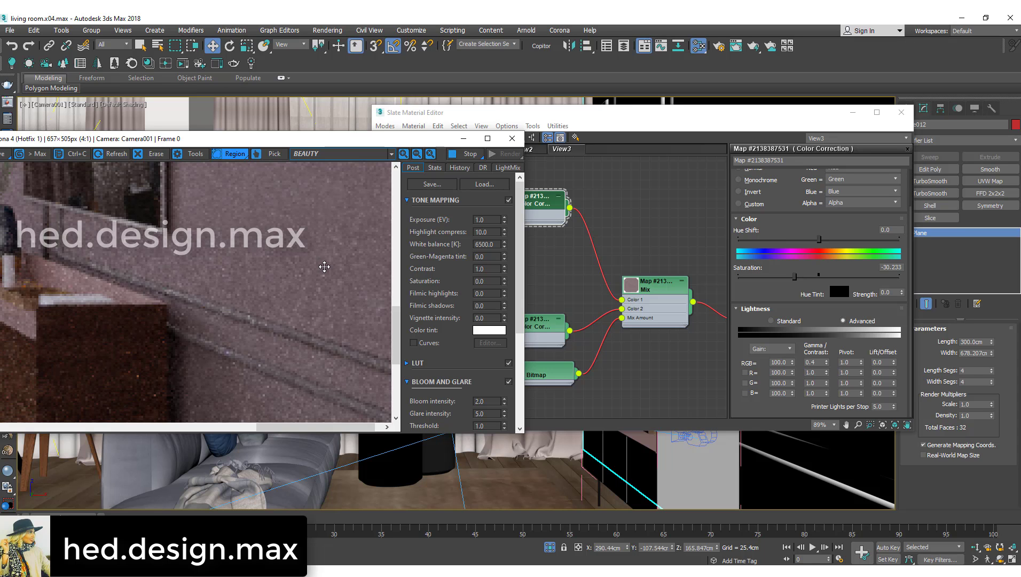
pyautogui.scroll(-2, 324, 266)
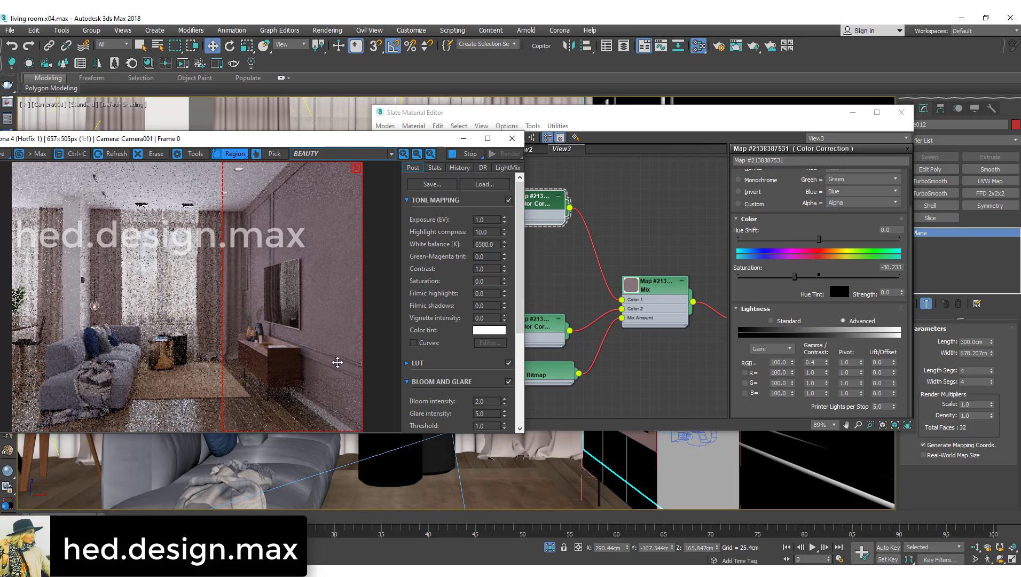
pyautogui.scroll(1, 337, 362)
pyautogui.scroll(-1, 337, 366)
# - Enlarge the dirt Bitmap node's preview and connect its output to the CoronaMtl Bump input as well
pyautogui.click(674, 321)
pyautogui.moveTo(674, 320); pyautogui.dragTo(586, 211, button='middle')
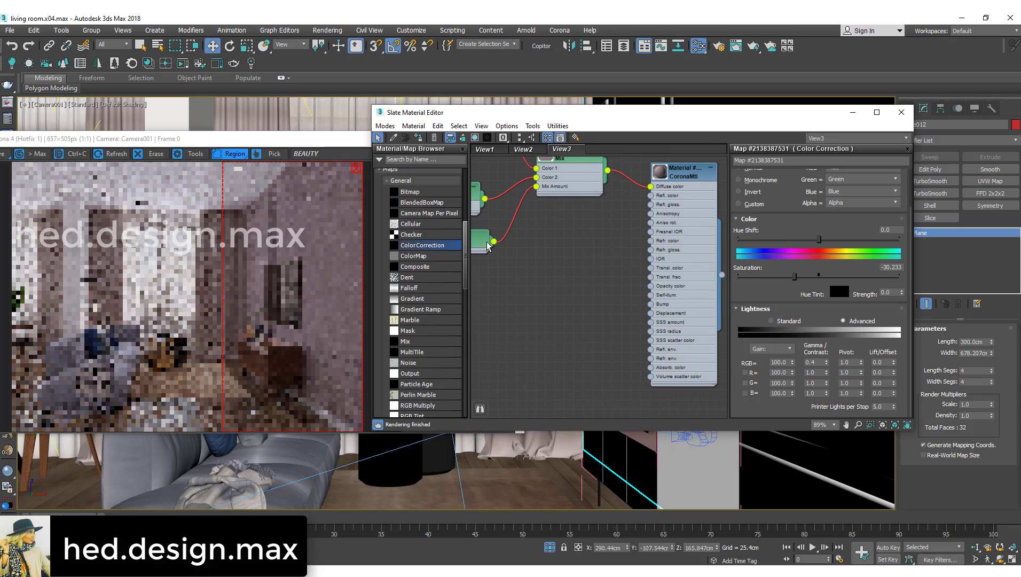
pyautogui.moveTo(512, 254); pyautogui.dragTo(576, 251, button='middle')
pyautogui.click(526, 235)
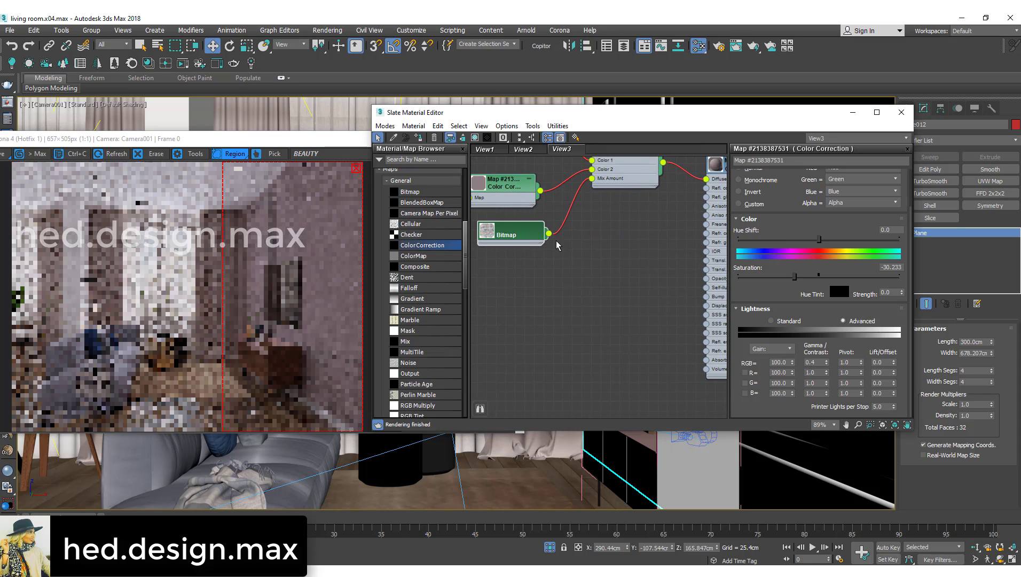
pyautogui.doubleClick(487, 231)
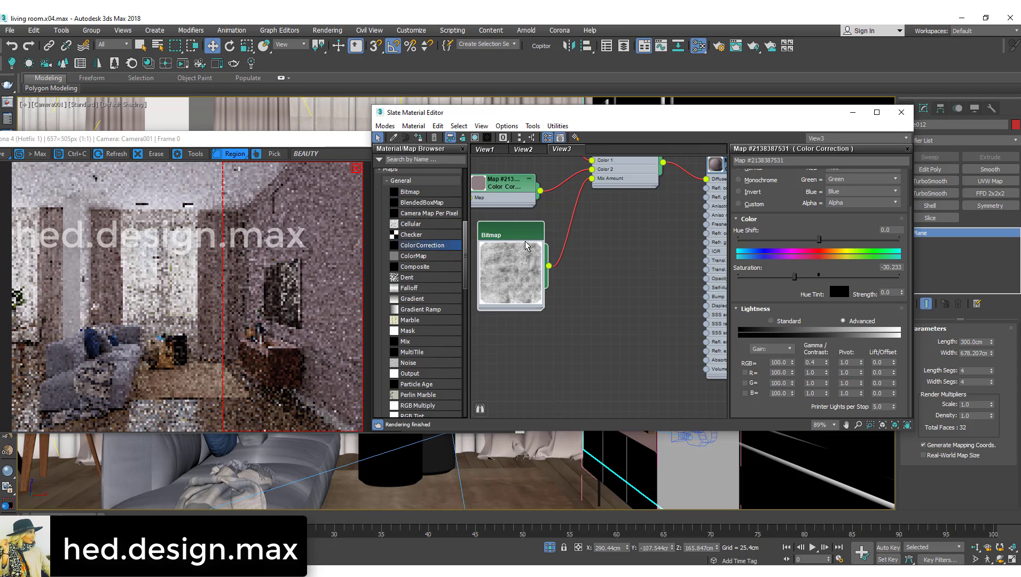
pyautogui.moveTo(550, 268); pyautogui.dragTo(706, 296)
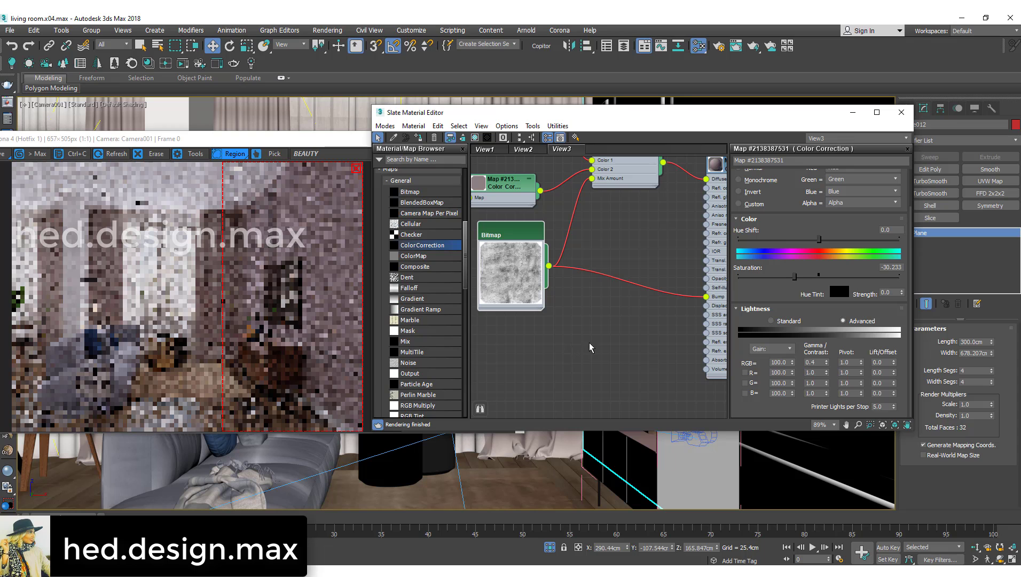
# - Make room beside the CoronaMtl node and insert a CoronaTriplanar map into the Mix-to-Diffuse color connection, using its Texmap X input
pyautogui.moveTo(614, 323); pyautogui.dragTo(588, 391, button='middle')
pyautogui.moveTo(705, 232); pyautogui.dragTo(576, 212, button='middle')
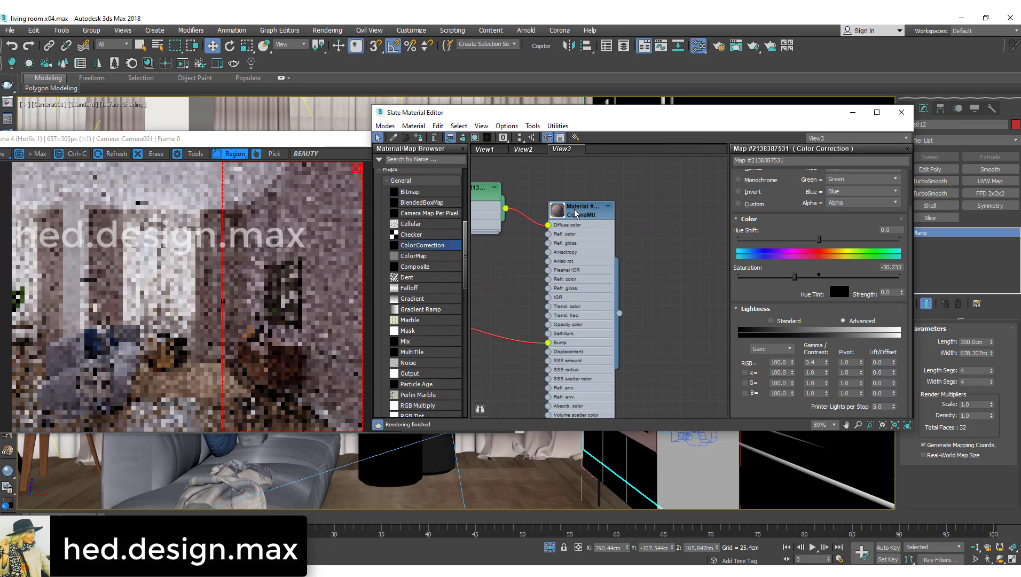
pyautogui.moveTo(594, 212); pyautogui.dragTo(640, 218)
pyautogui.moveTo(641, 222); pyautogui.dragTo(614, 215, button='middle')
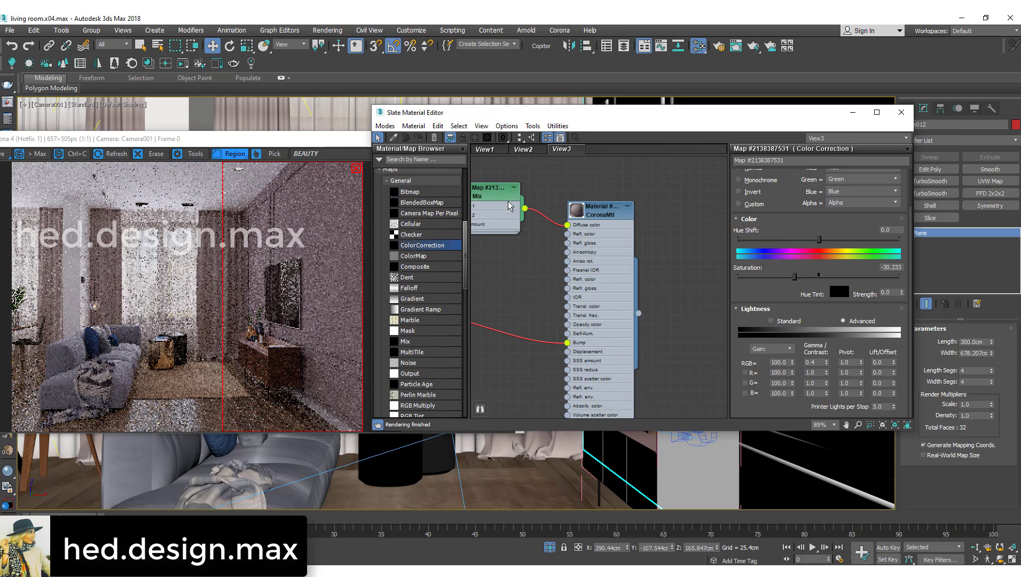
pyautogui.moveTo(496, 189); pyautogui.dragTo(487, 188)
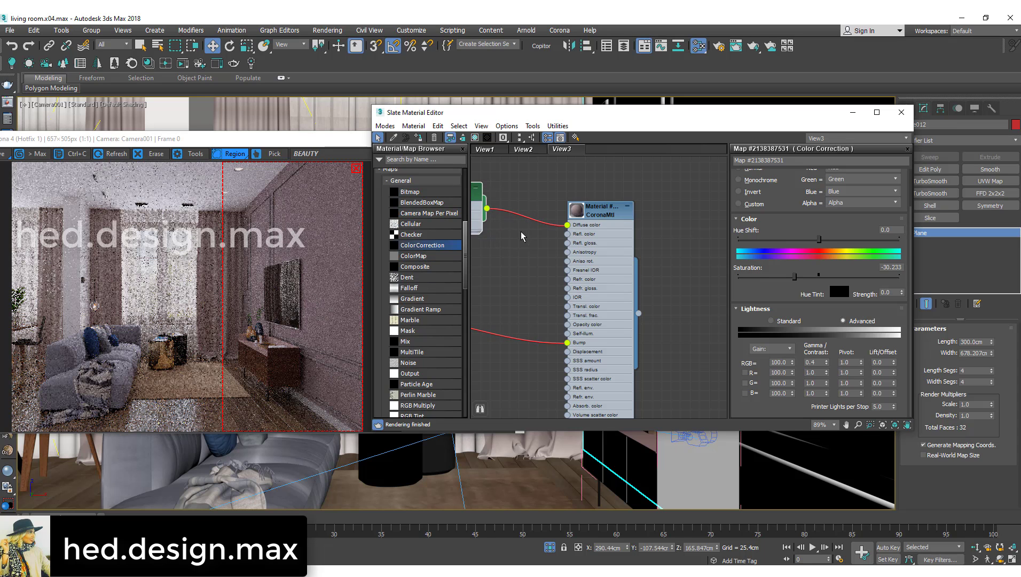
pyautogui.scroll(-15, 441, 291)
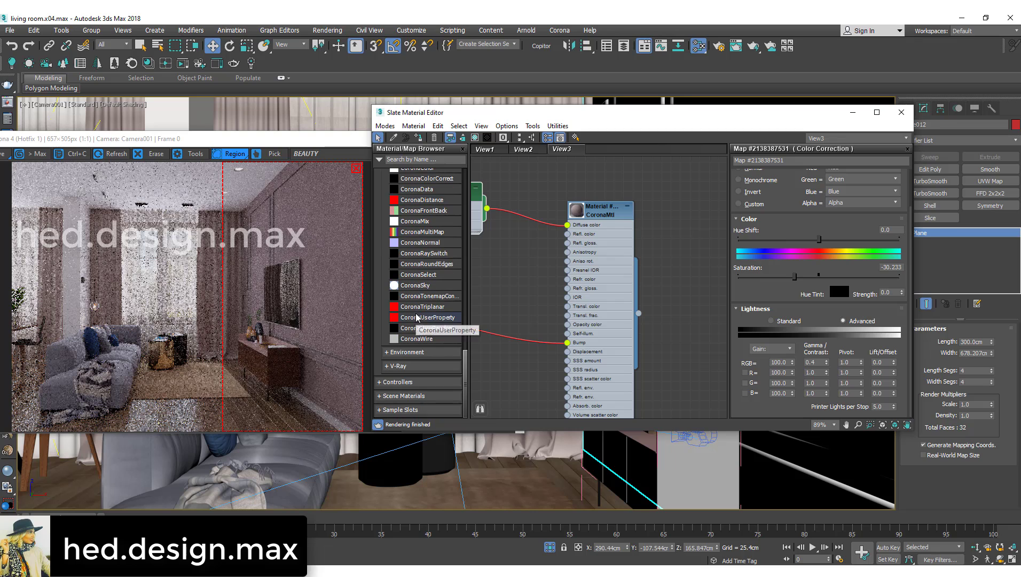
pyautogui.moveTo(409, 312); pyautogui.dragTo(522, 223)
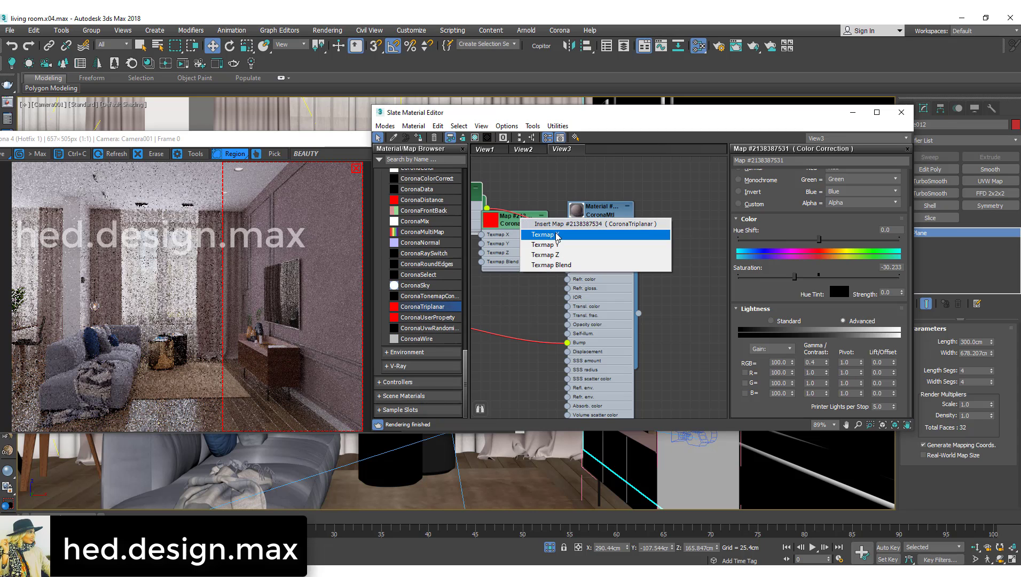
pyautogui.click(542, 235)
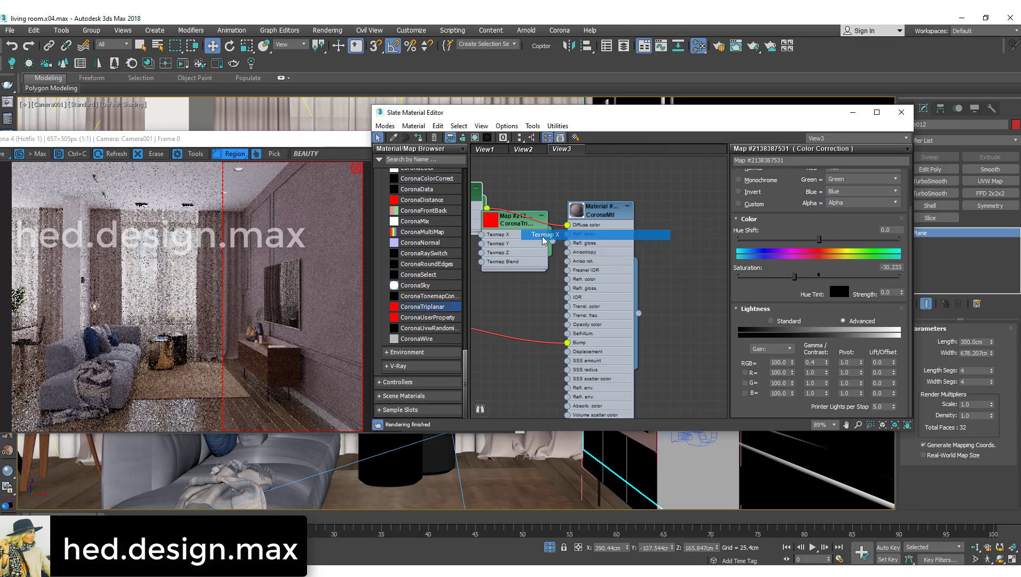
# - Space out the Mix, CoronaTriplanar and CoronaMtl nodes, open the CoronaTriplanar parameters and check the wall in the render
pyautogui.moveTo(595, 217); pyautogui.dragTo(652, 207)
pyautogui.click(511, 215)
pyautogui.moveTo(496, 207); pyautogui.dragTo(448, 230)
pyautogui.click(570, 213)
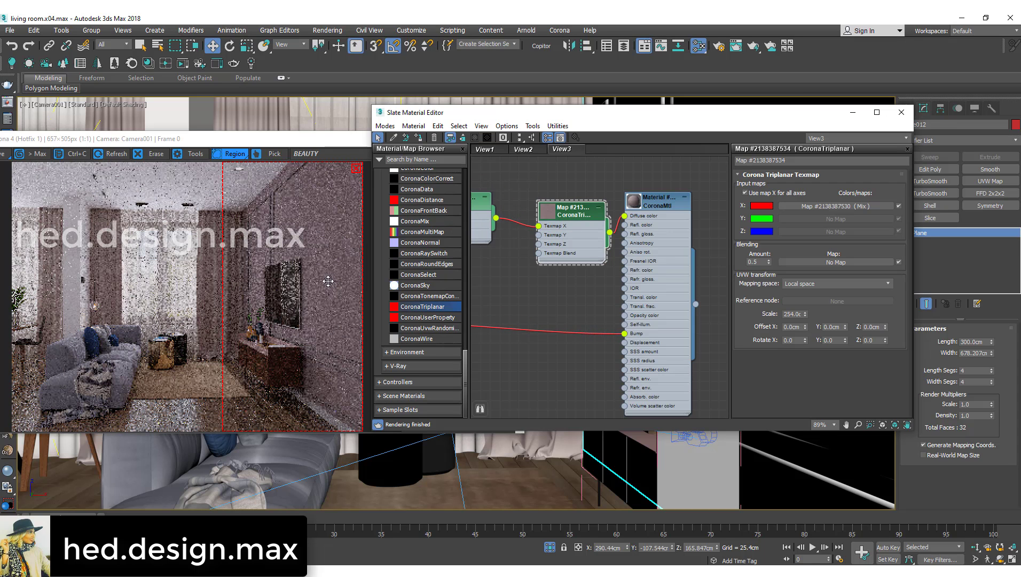
pyautogui.scroll(1, 321, 267)
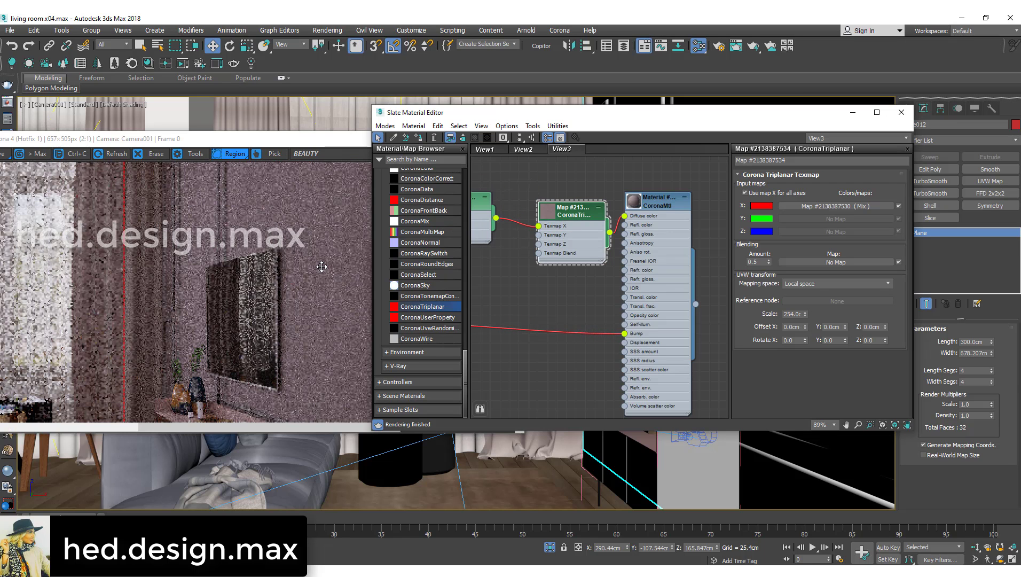
pyautogui.scroll(-1, 321, 266)
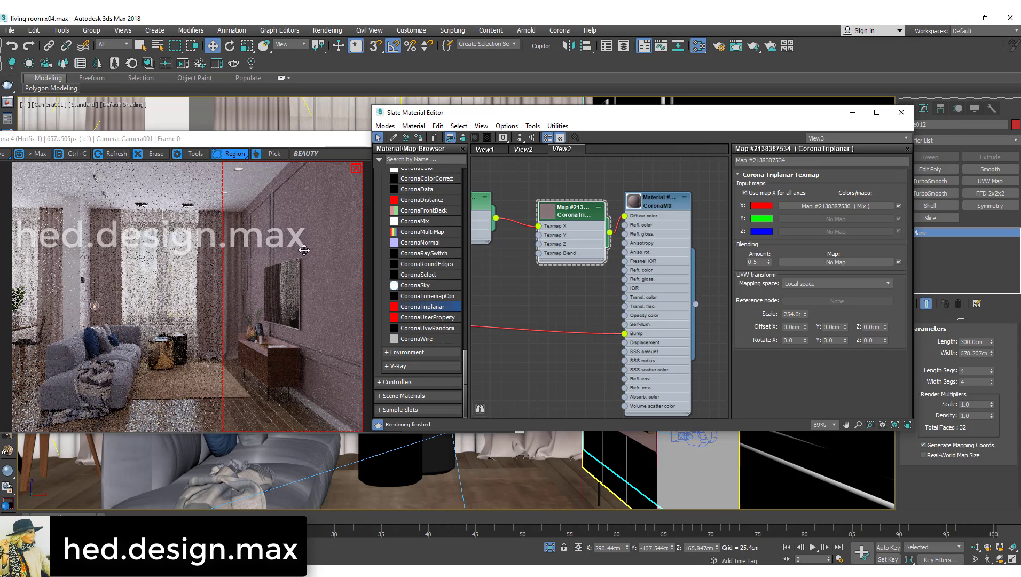
# - Check the TV wall in the interactive render, close its window and start a production render of the wall region
pyautogui.scroll(1, 304, 251)
pyautogui.scroll(-1, 304, 251)
pyautogui.scroll(1, 327, 383)
pyautogui.scroll(-1, 346, 374)
pyautogui.click(351, 164)
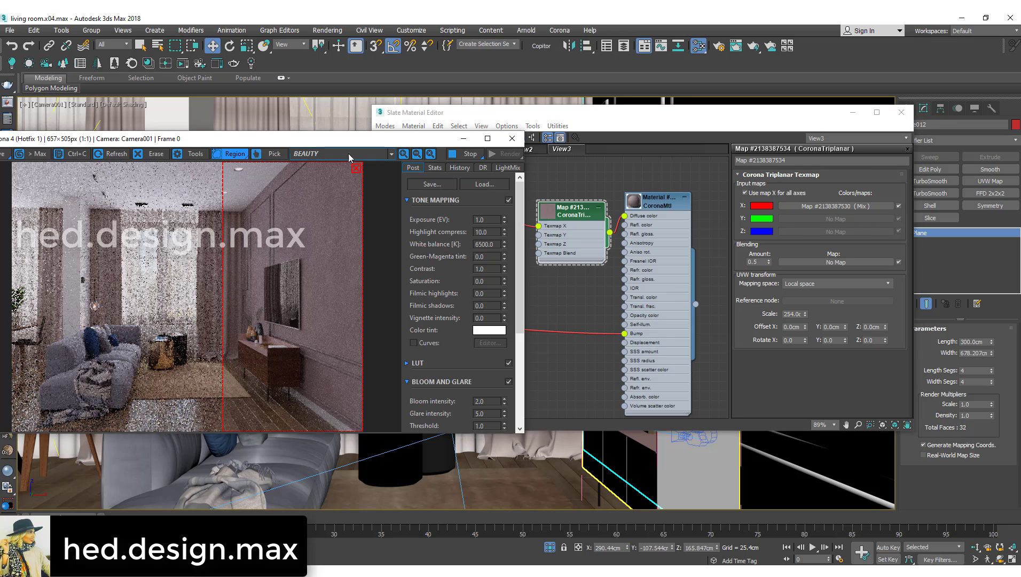
pyautogui.click(513, 140)
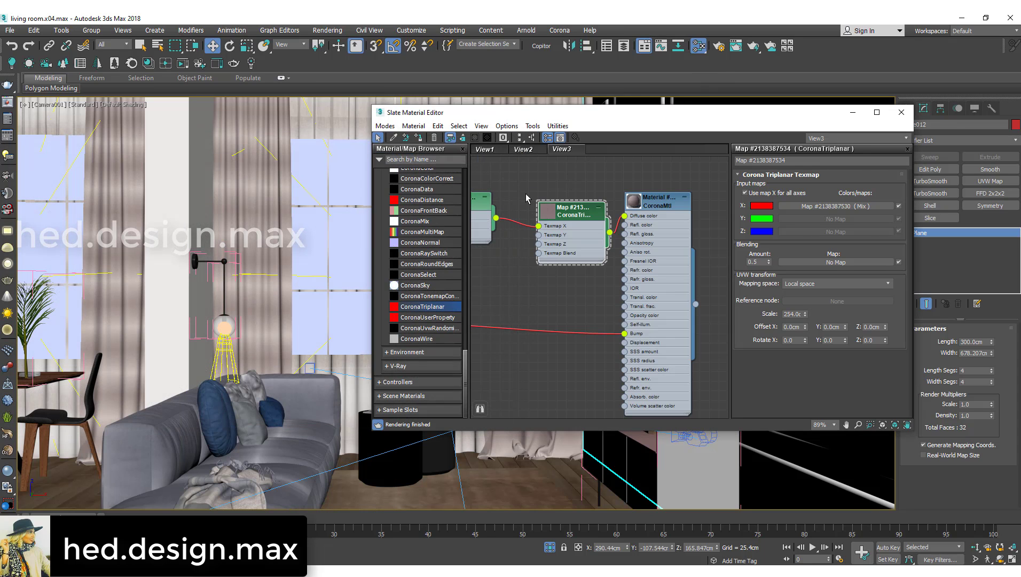
pyautogui.click(718, 49)
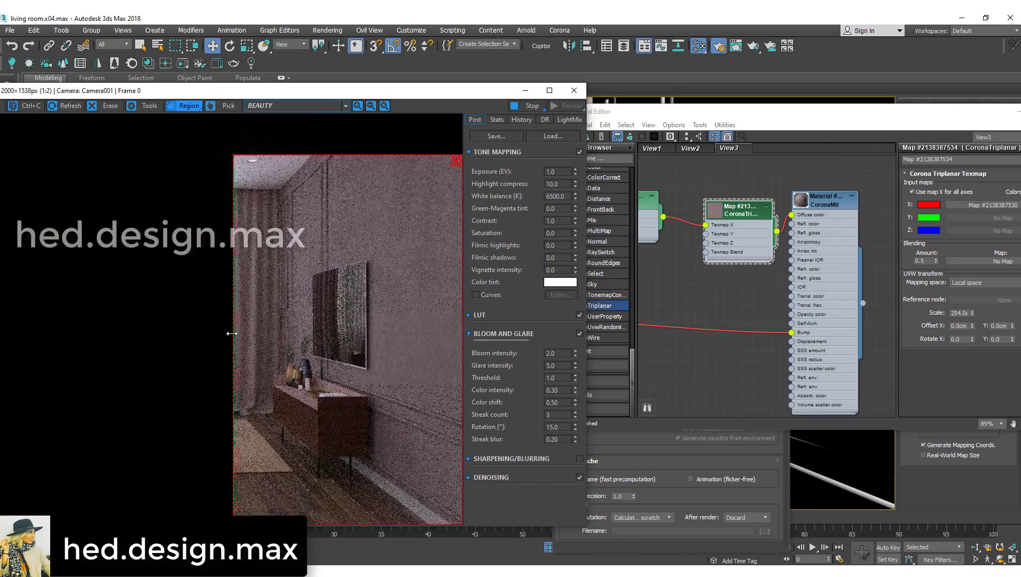
# - Narrow the render region to the TV wall, raise its upper edge and examine the plaster's texture up close
pyautogui.scroll(1, 397, 344)
pyautogui.moveTo(383, 380); pyautogui.dragTo(376, 321, button='middle')
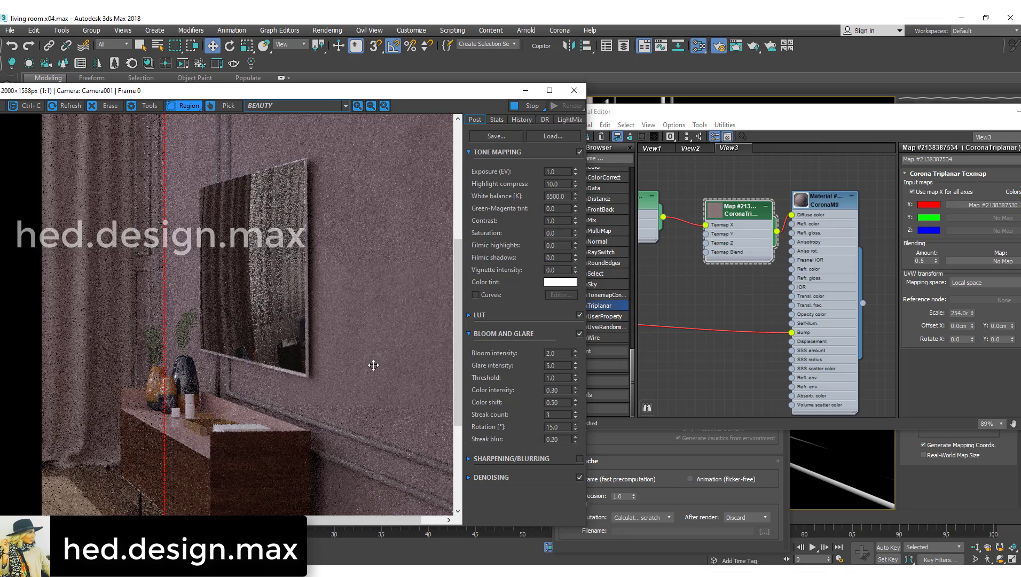
pyautogui.scroll(2, 371, 366)
pyautogui.scroll(-2, 361, 377)
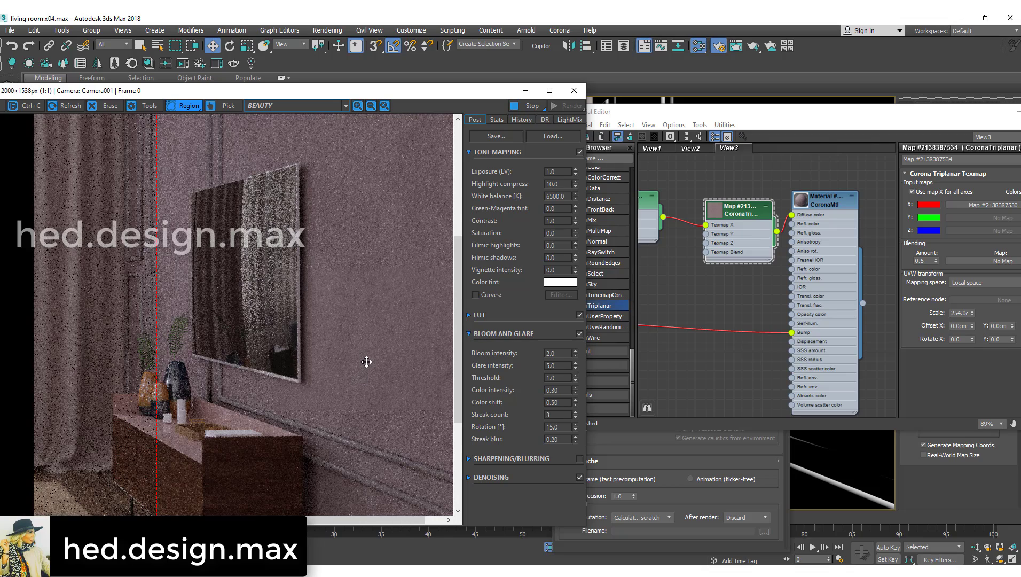
pyautogui.scroll(-1, 381, 369)
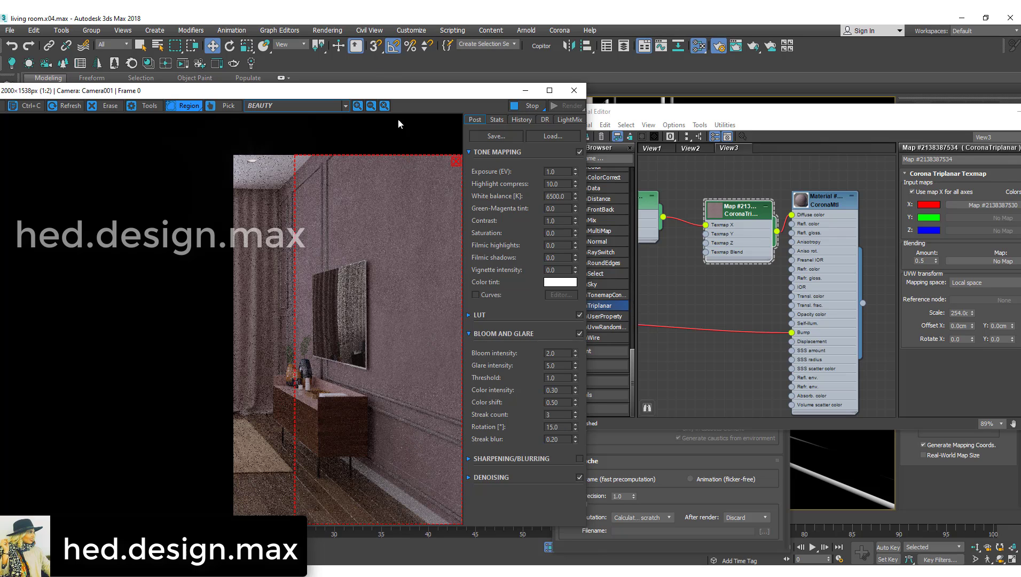
pyautogui.moveTo(397, 154); pyautogui.dragTo(400, 124)
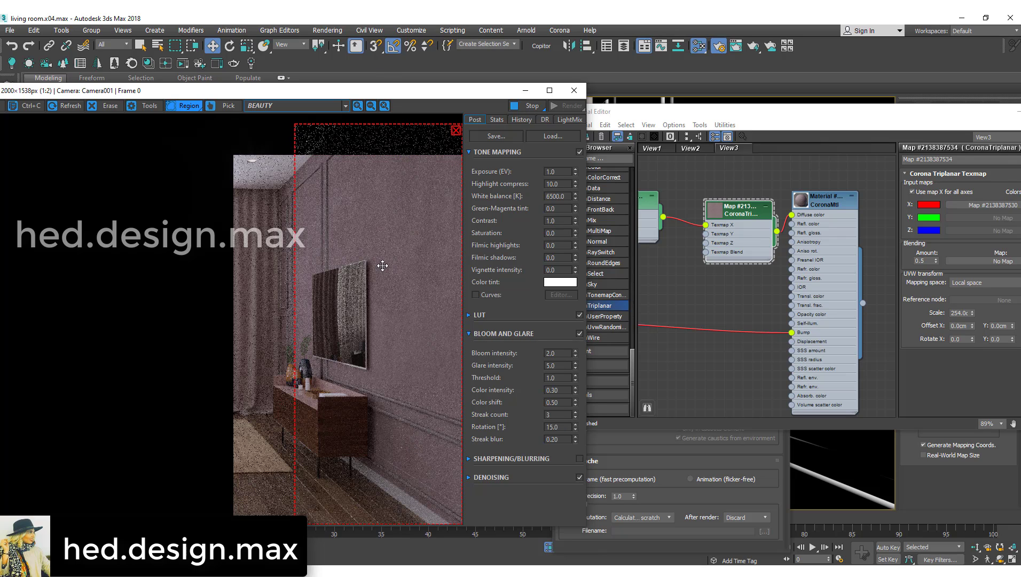
# - Stop the production render and rearrange the frame buffer and Slate Material Editor windows so the plaster nodes are accessible
pyautogui.moveTo(680, 117); pyautogui.dragTo(657, 99)
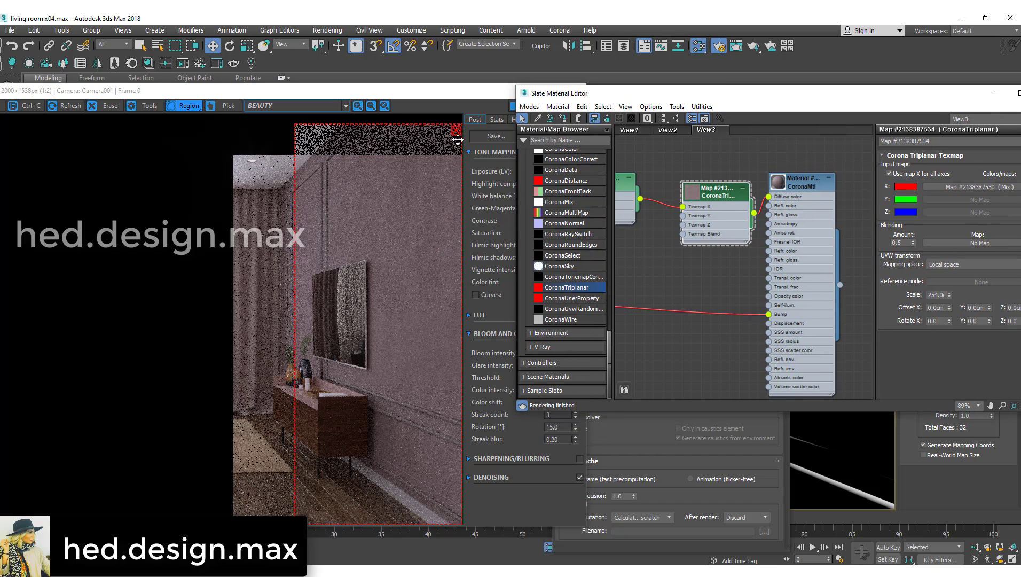
pyautogui.click(443, 111)
pyautogui.click(530, 109)
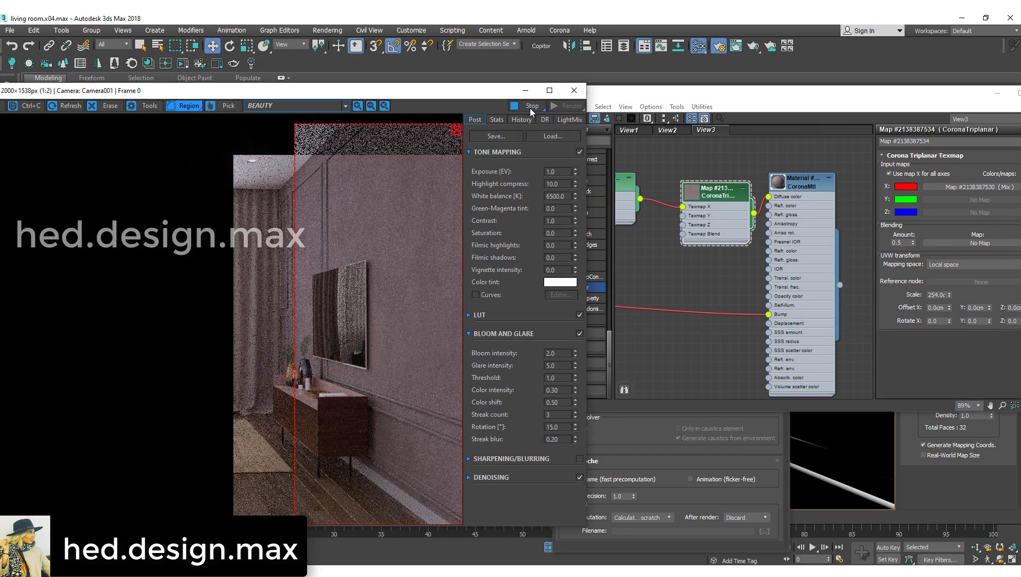
pyautogui.moveTo(486, 90); pyautogui.dragTo(502, 254)
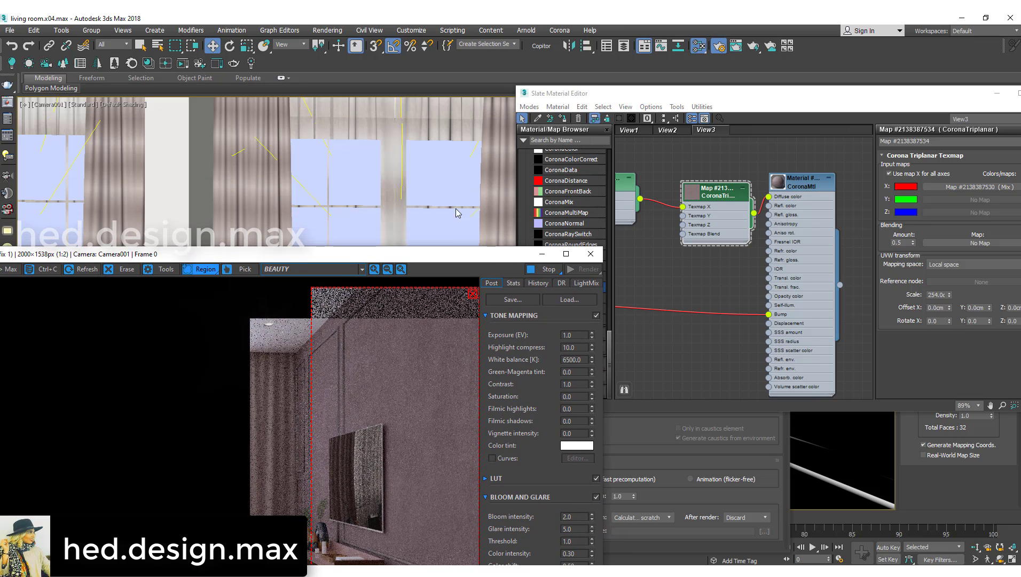
pyautogui.moveTo(636, 96); pyautogui.dragTo(529, 300)
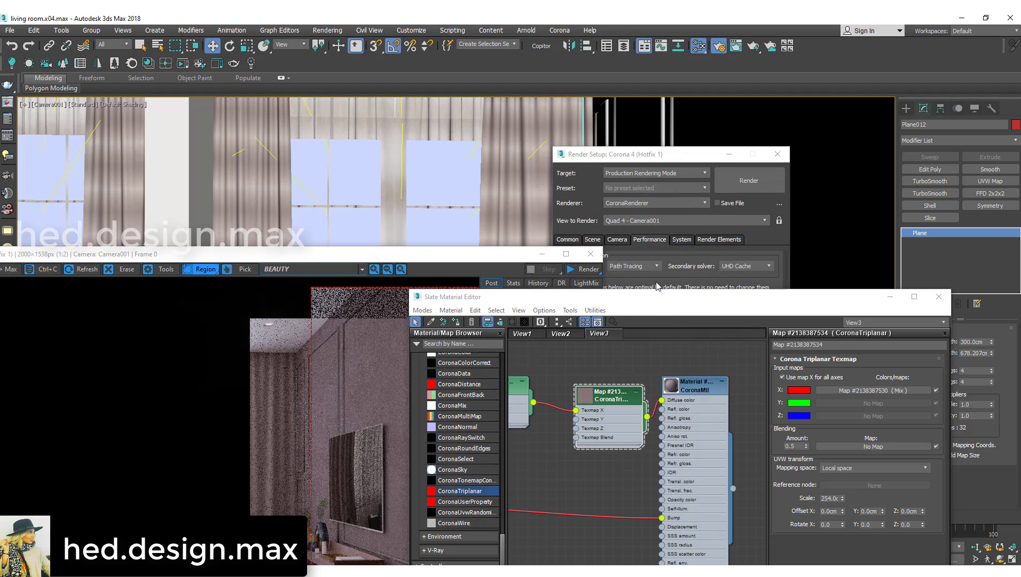
pyautogui.moveTo(611, 300); pyautogui.dragTo(497, 100)
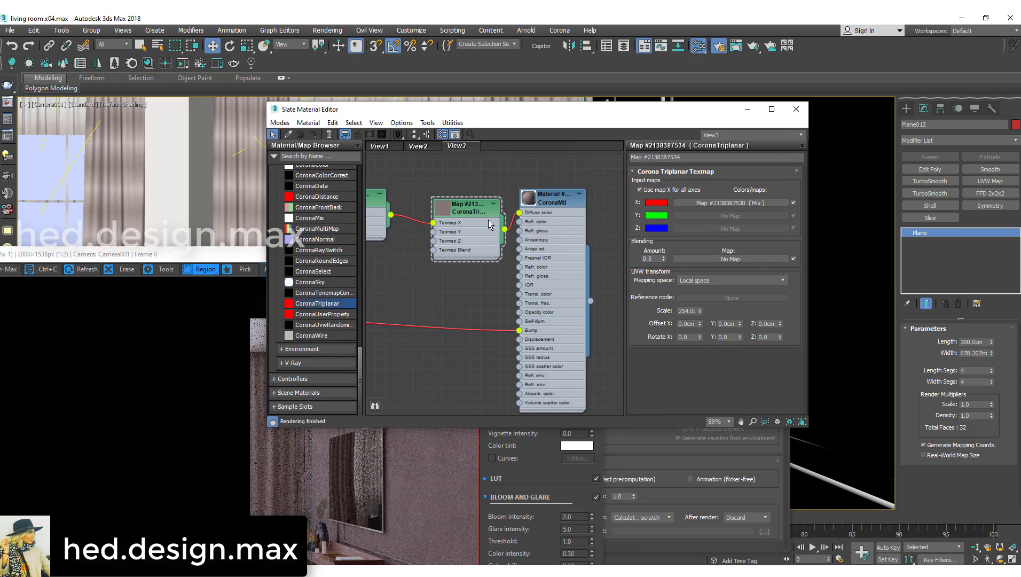
# - Set the Bump amount in the CoronaMtl's Maps settings to 2.0
pyautogui.doubleClick(550, 196)
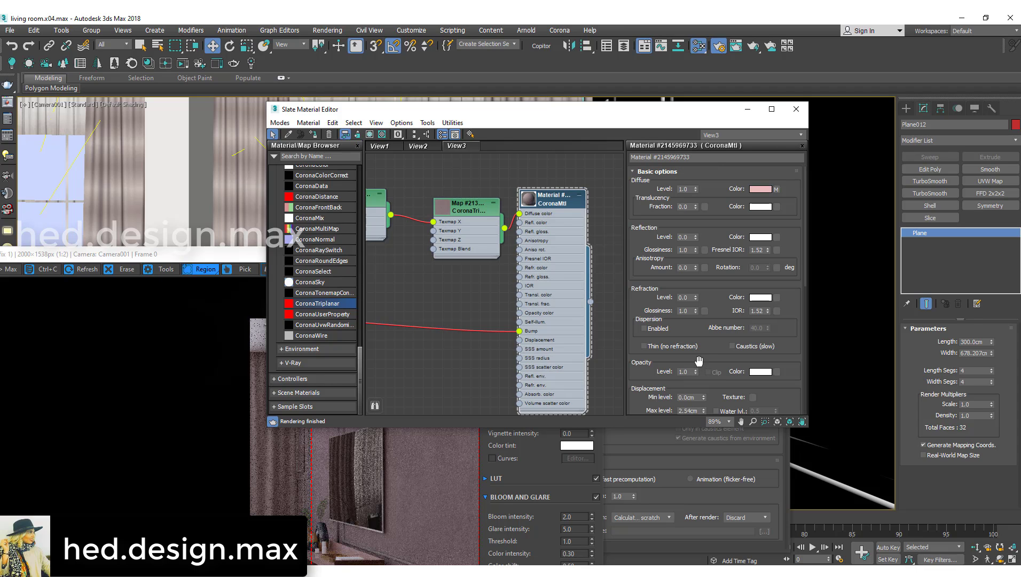
pyautogui.moveTo(717, 268); pyautogui.dragTo(737, 12)
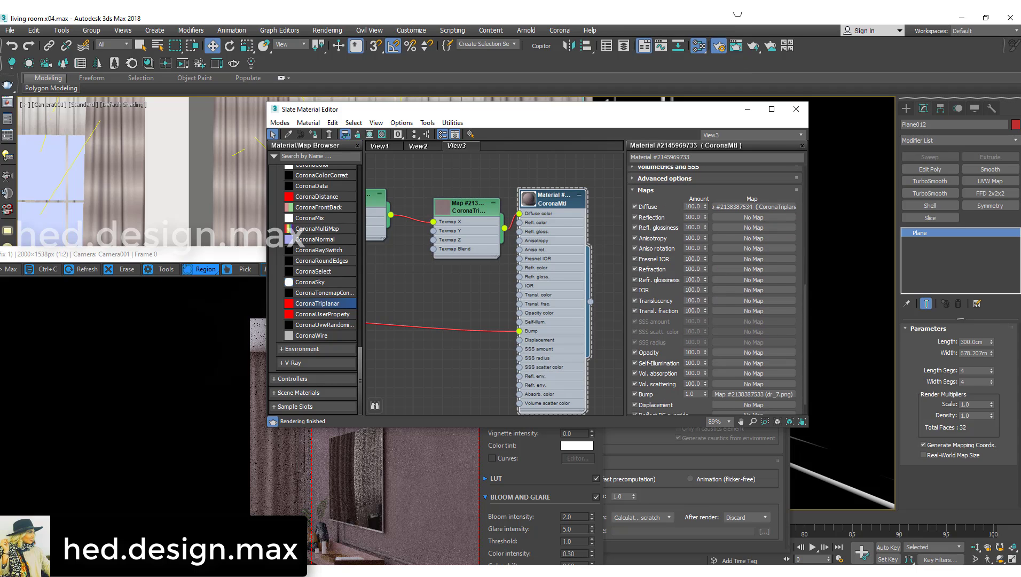
pyautogui.click(689, 393)
pyautogui.write('2')
pyautogui.press('Return')
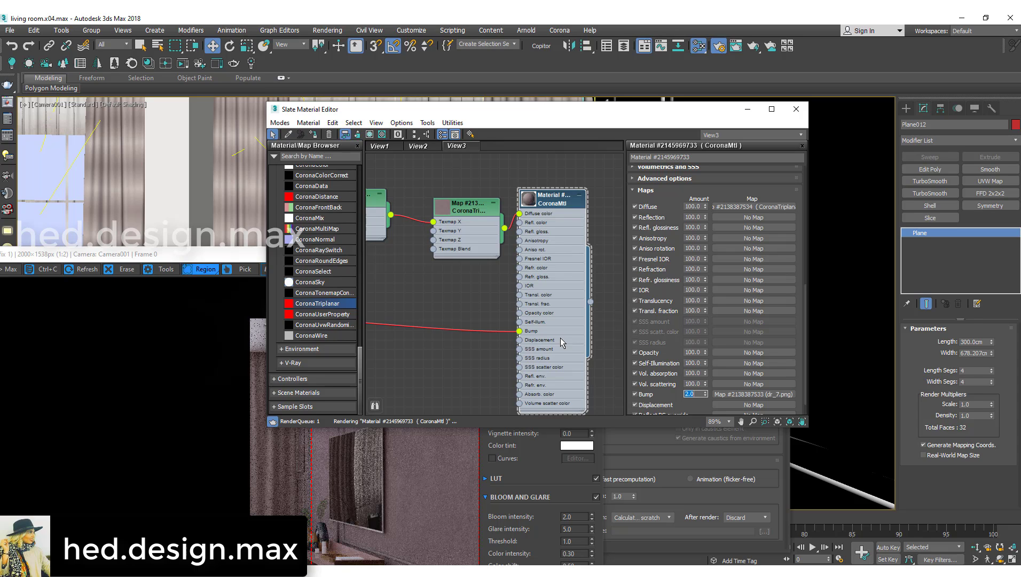
# - Insert a ColorCorrection map between the Mix and CoronaTriplanar nodes and lower its saturation to about -49.5
pyautogui.moveTo(486, 271); pyautogui.dragTo(584, 301, button='middle')
pyautogui.moveTo(465, 233); pyautogui.dragTo(400, 213)
pyautogui.scroll(15, 328, 230)
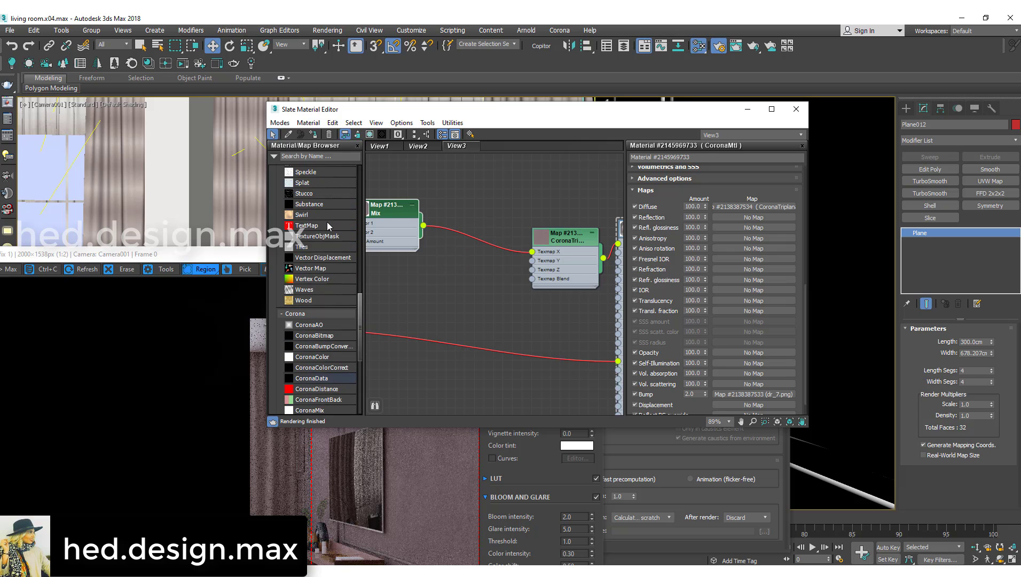
pyautogui.moveTo(316, 277); pyautogui.dragTo(480, 238)
pyautogui.doubleClick(479, 239)
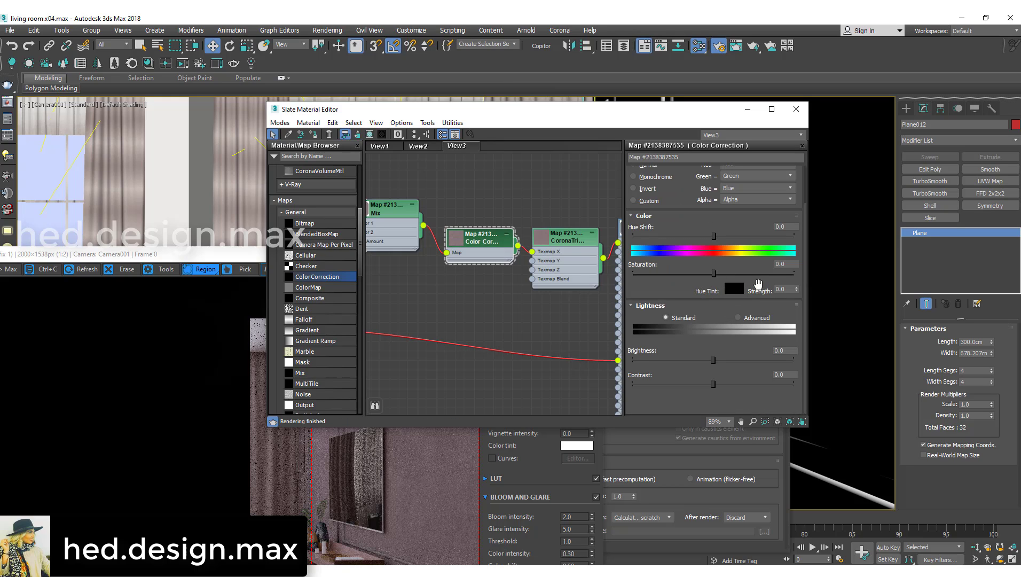
pyautogui.moveTo(710, 275); pyautogui.dragTo(674, 274)
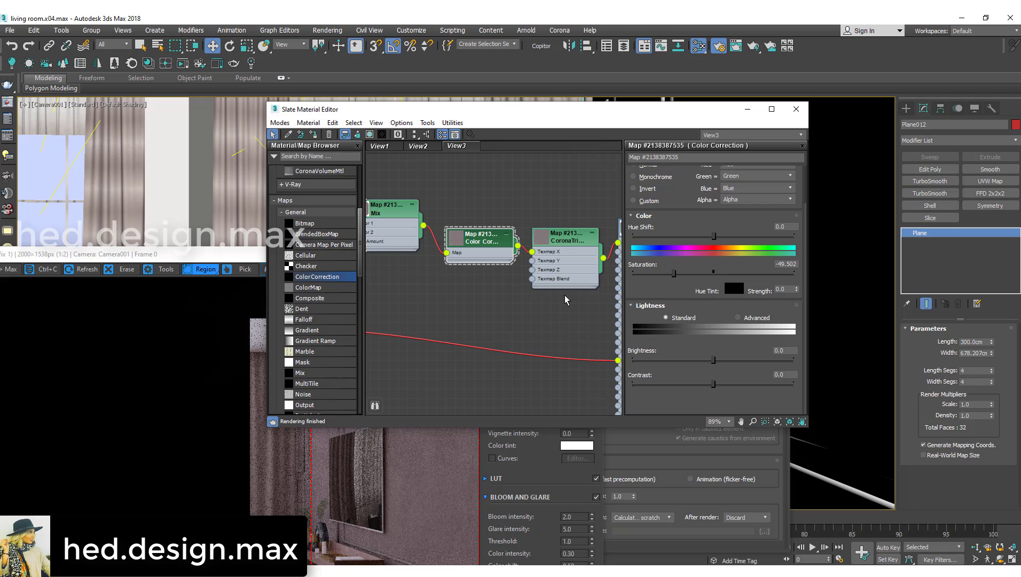
# - Start interactive rendering from the Corona frame buffer to preview the desaturated plaster
pyautogui.scroll(-1, 551, 243)
pyautogui.scroll(-2, 235, 319)
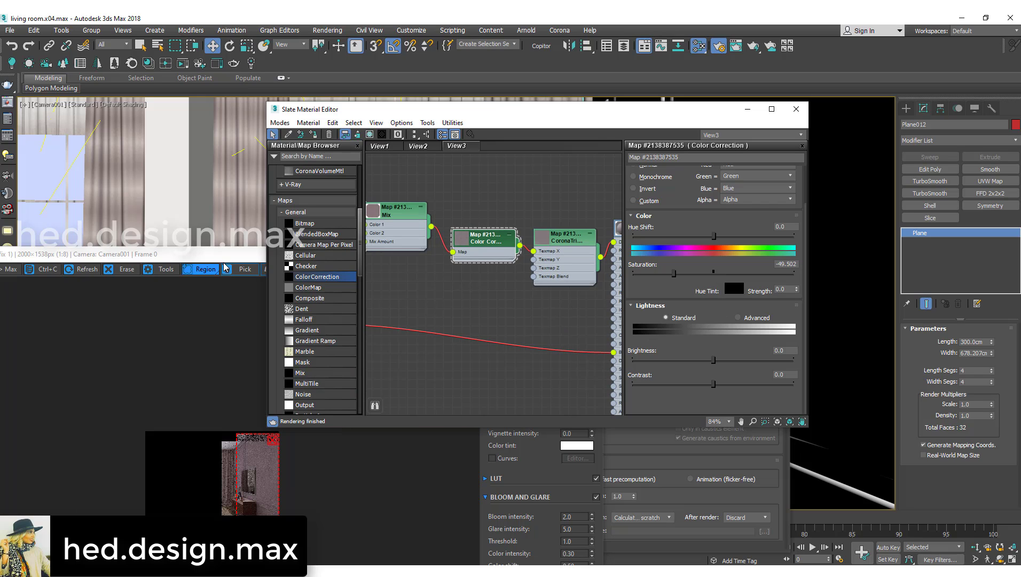
pyautogui.click(243, 255)
pyautogui.click(576, 272)
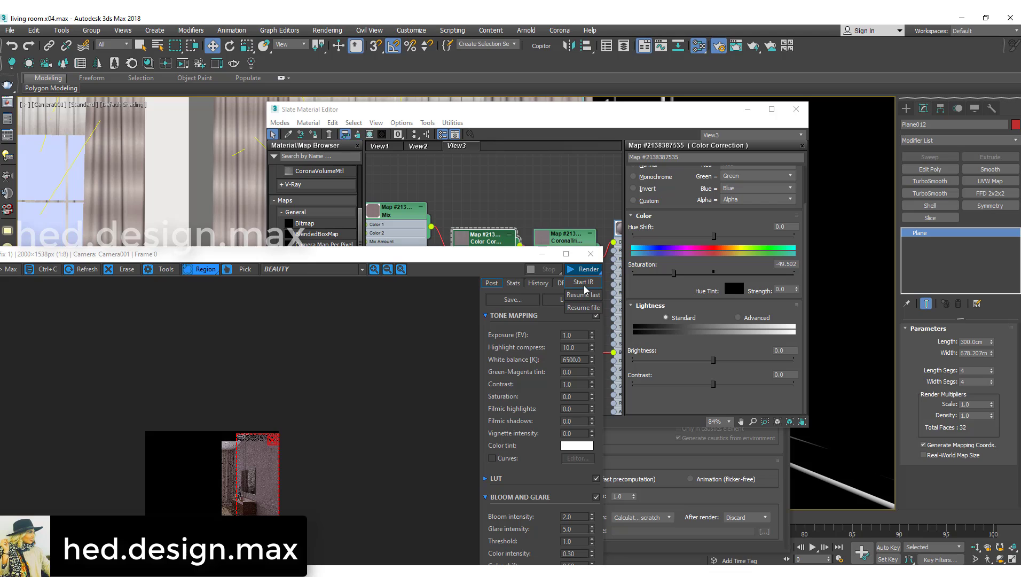
pyautogui.click(583, 282)
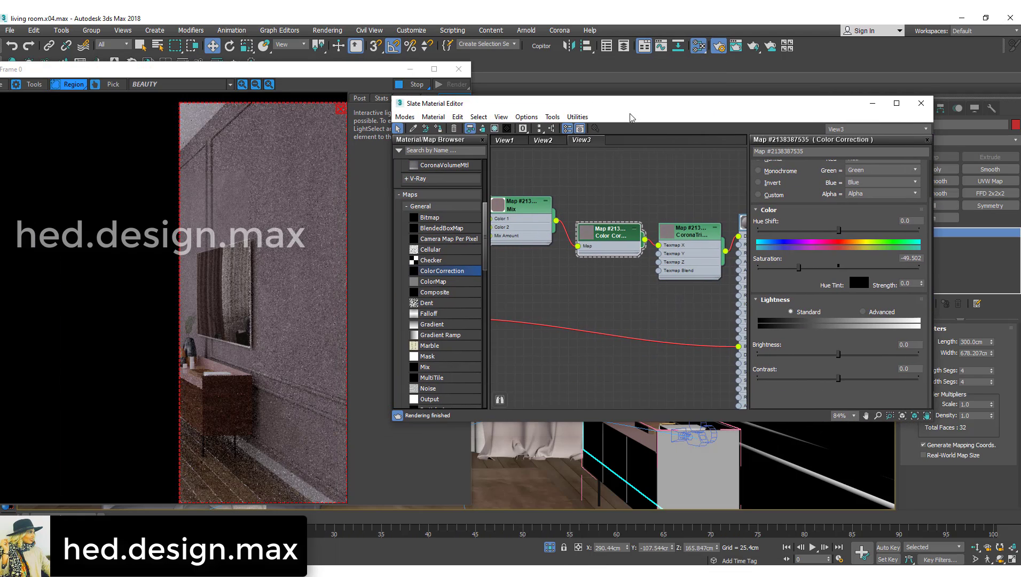
# - Open the RGB Gamma/Contrast value of the Color Correction feeding the Mix node's Color 1 for editing
pyautogui.moveTo(598, 196); pyautogui.dragTo(750, 290, button='middle')
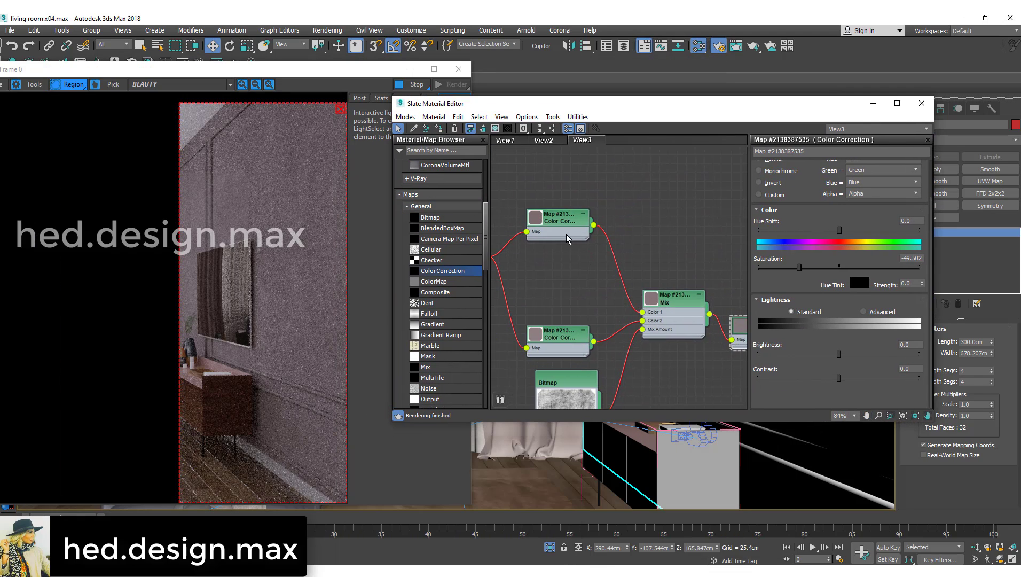
pyautogui.doubleClick(567, 223)
pyautogui.doubleClick(567, 224)
pyautogui.click(863, 311)
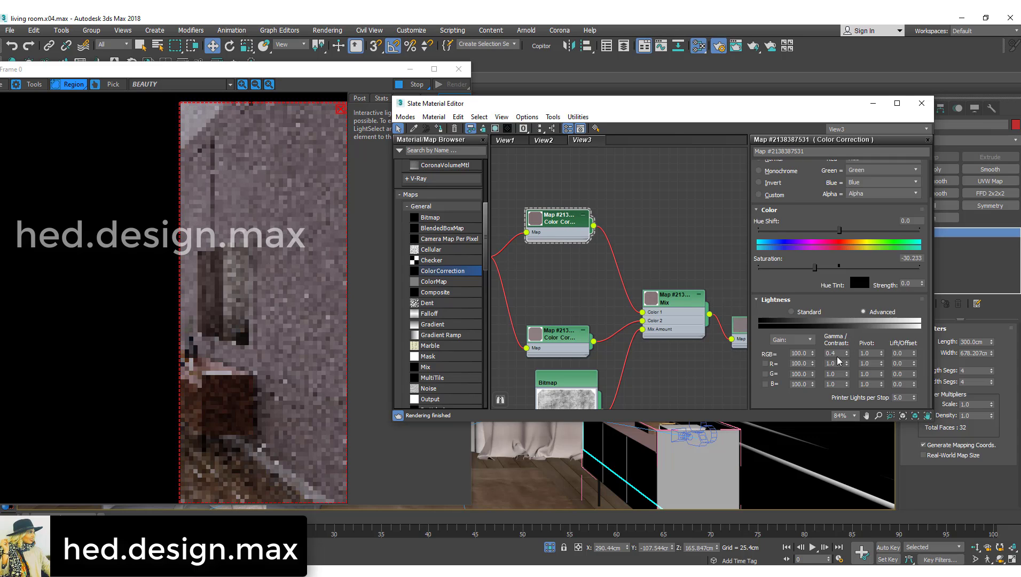
pyautogui.doubleClick(835, 353)
# - Set the RGB Gamma/Contrast of the Color Correction feeding the Mix node's Color 2 to 0.4
pyautogui.doubleClick(557, 335)
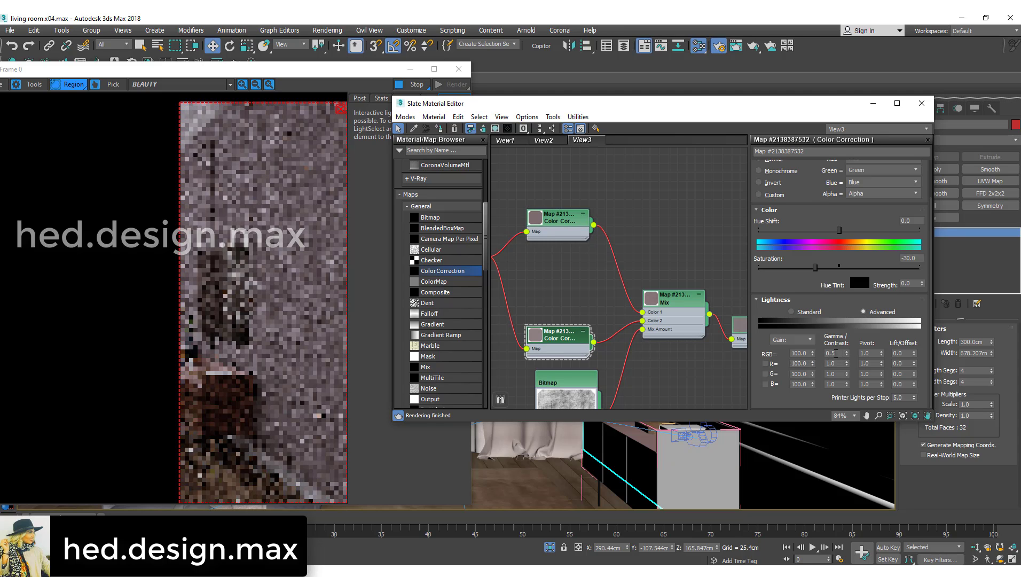
pyautogui.doubleClick(836, 353)
pyautogui.write('.4')
pyautogui.press('Return')
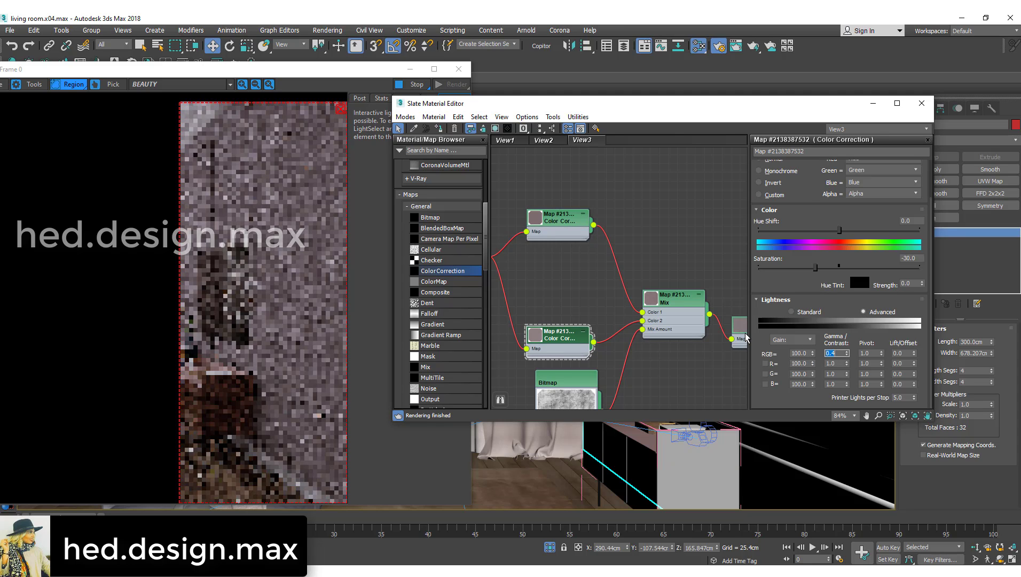
# - Switch the Color Correction between Mix and CoronaTriplanar to Advanced lightness and open its RGB Gamma/Contrast value for editing
pyautogui.moveTo(643, 251); pyautogui.dragTo(521, 203, button='middle')
pyautogui.doubleClick(634, 276)
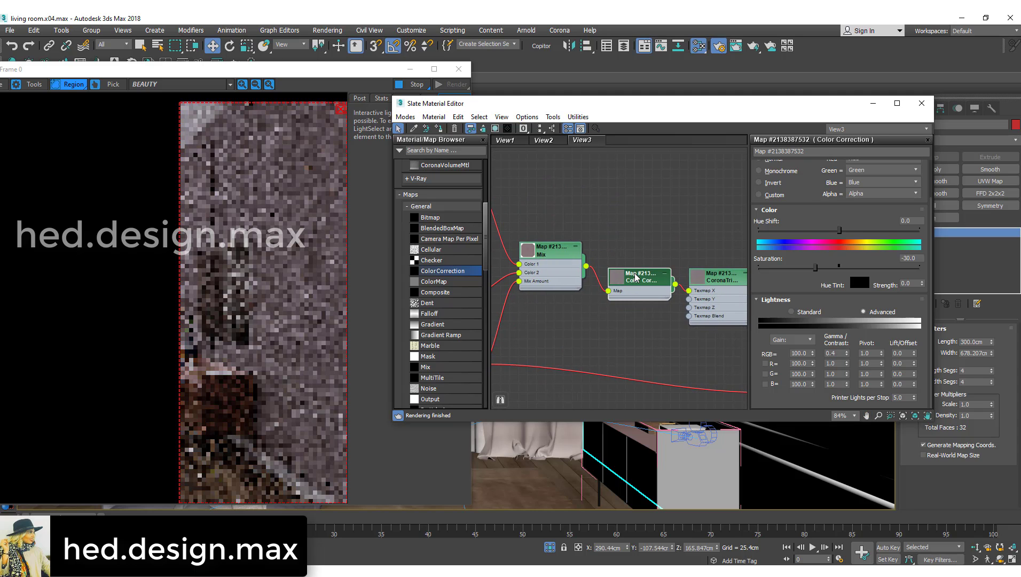
pyautogui.moveTo(679, 226); pyautogui.dragTo(622, 177, button='middle')
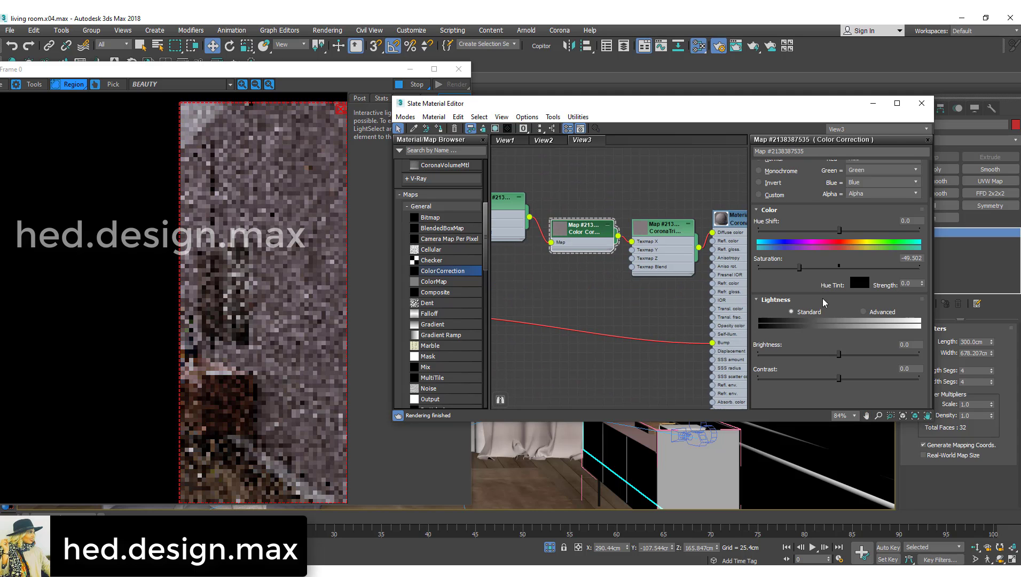
pyautogui.click(864, 312)
pyautogui.doubleClick(840, 353)
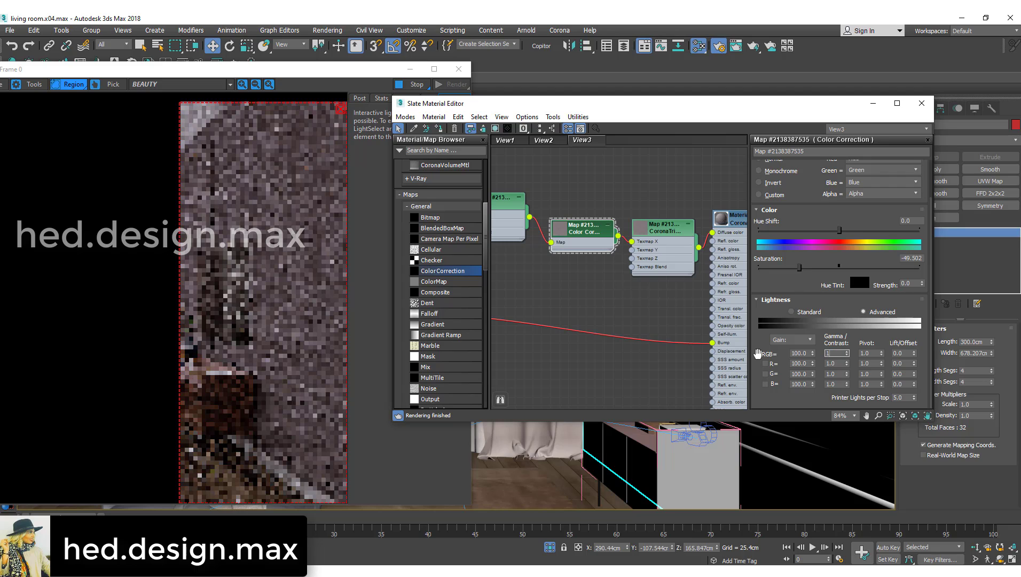
# - Limit the interactive render to a region around the TV's edge and examine the plaster's colour and texture there
pyautogui.click(248, 227)
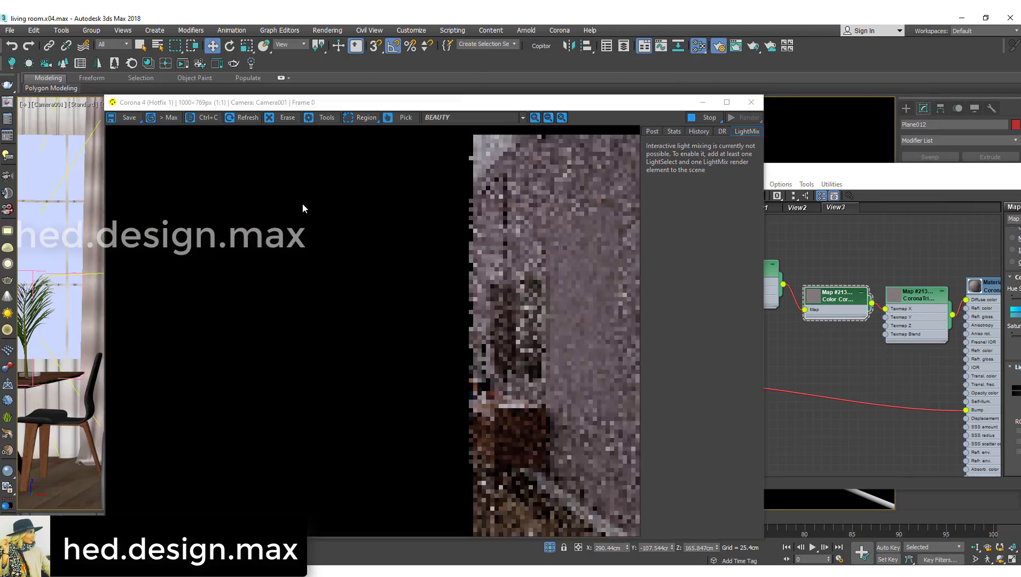
pyautogui.scroll(3, 460, 275)
pyautogui.scroll(-2, 460, 275)
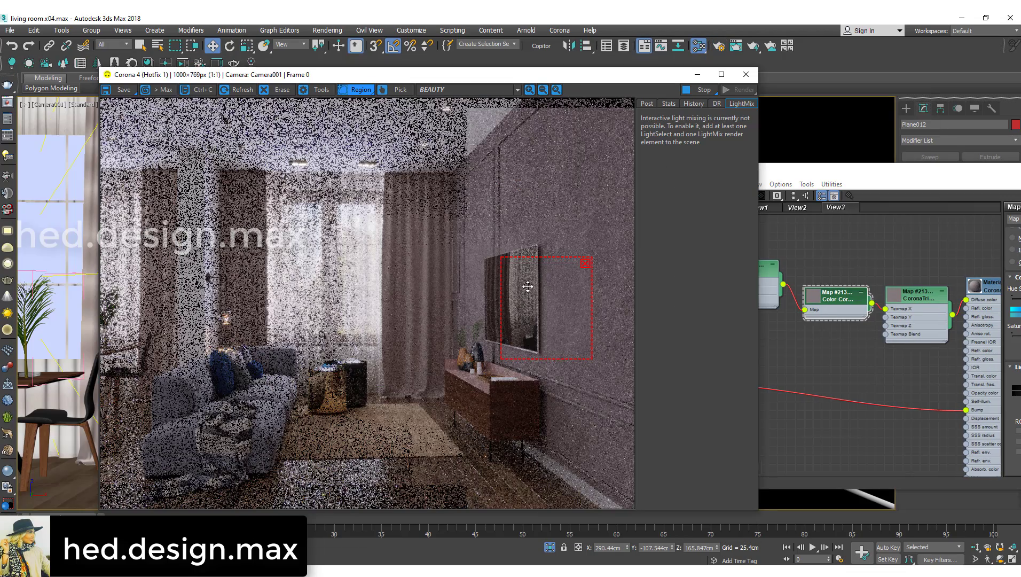
pyautogui.scroll(1, 560, 337)
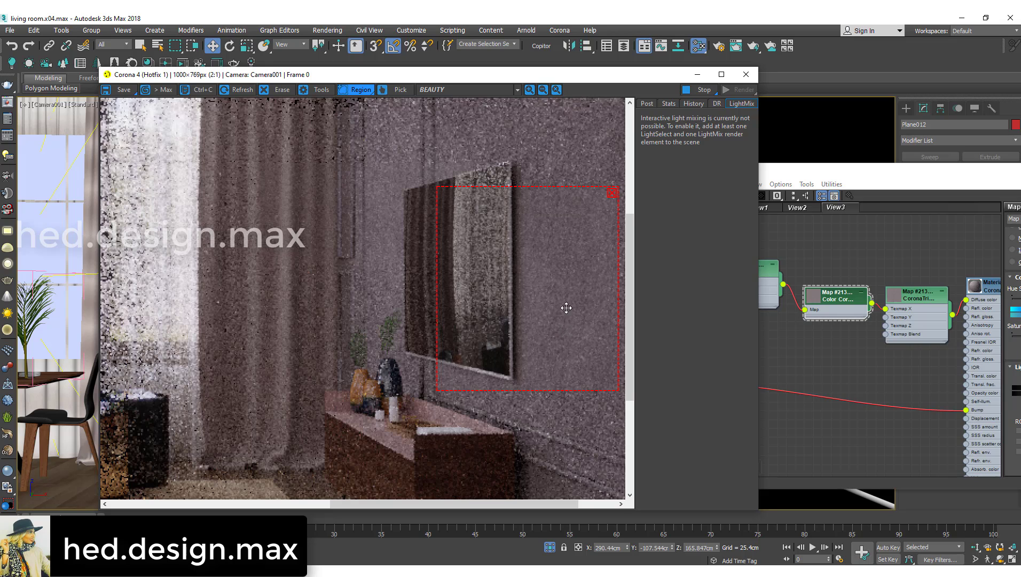
pyautogui.scroll(2, 559, 348)
pyautogui.scroll(-3, 559, 349)
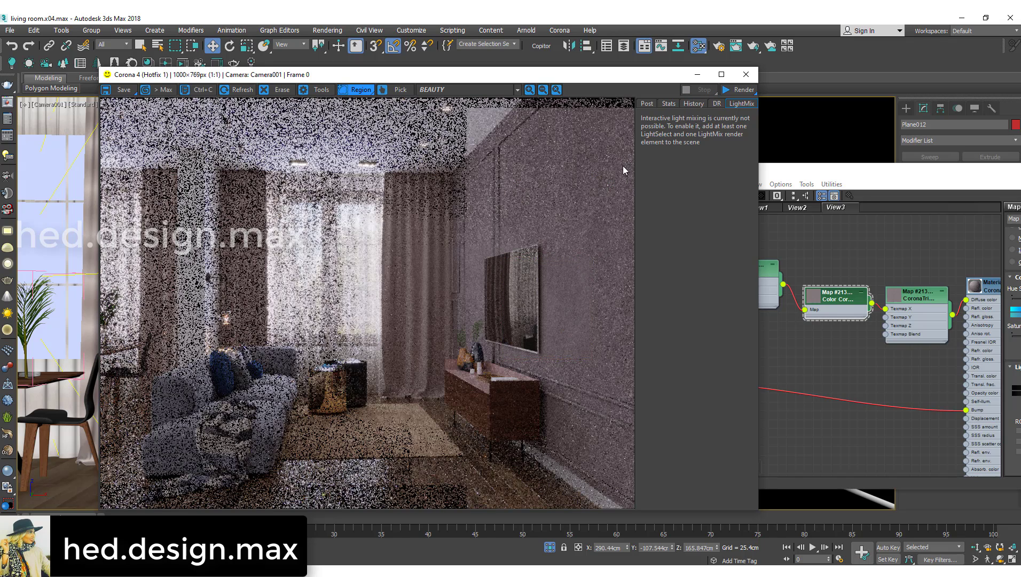
# - Render a region covering the TV's edge and adjacent wall at 2000×1538 px and inspect the plaster up close
pyautogui.moveTo(627, 158); pyautogui.dragTo(591, 320)
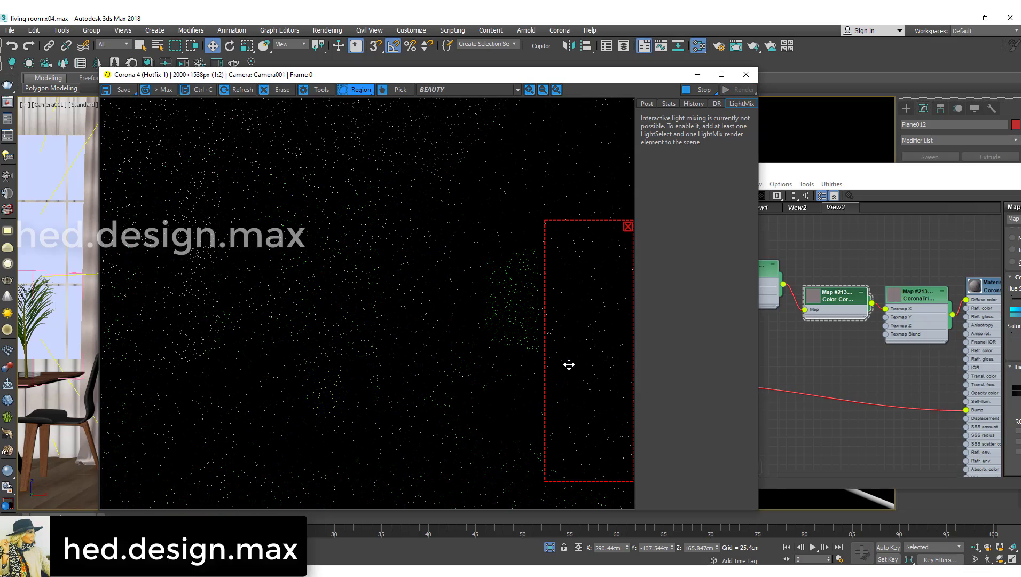
pyautogui.moveTo(569, 364); pyautogui.dragTo(533, 364)
pyautogui.moveTo(568, 341); pyautogui.dragTo(572, 280)
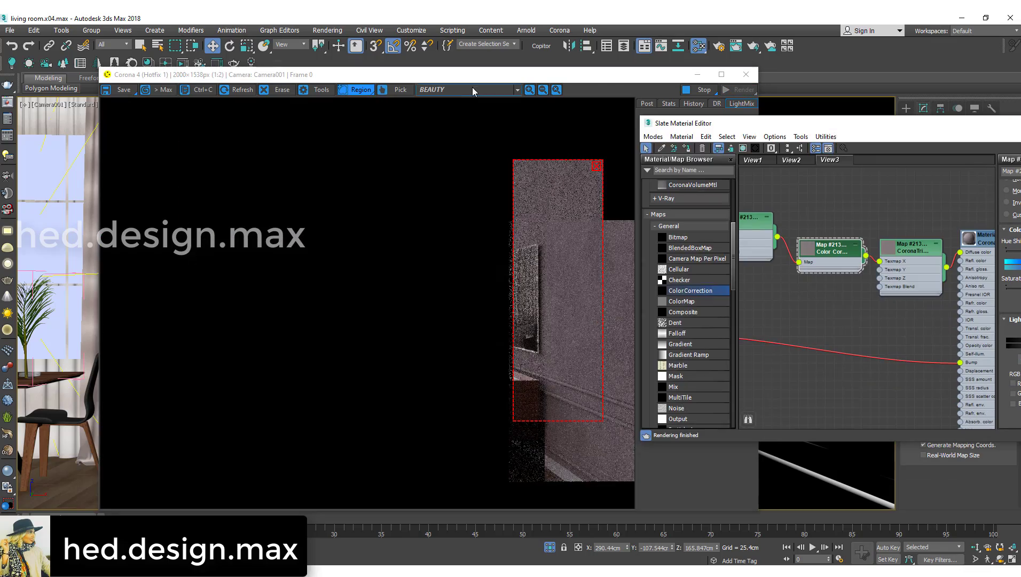
pyautogui.moveTo(430, 75); pyautogui.dragTo(327, 55)
pyautogui.scroll(1, 492, 348)
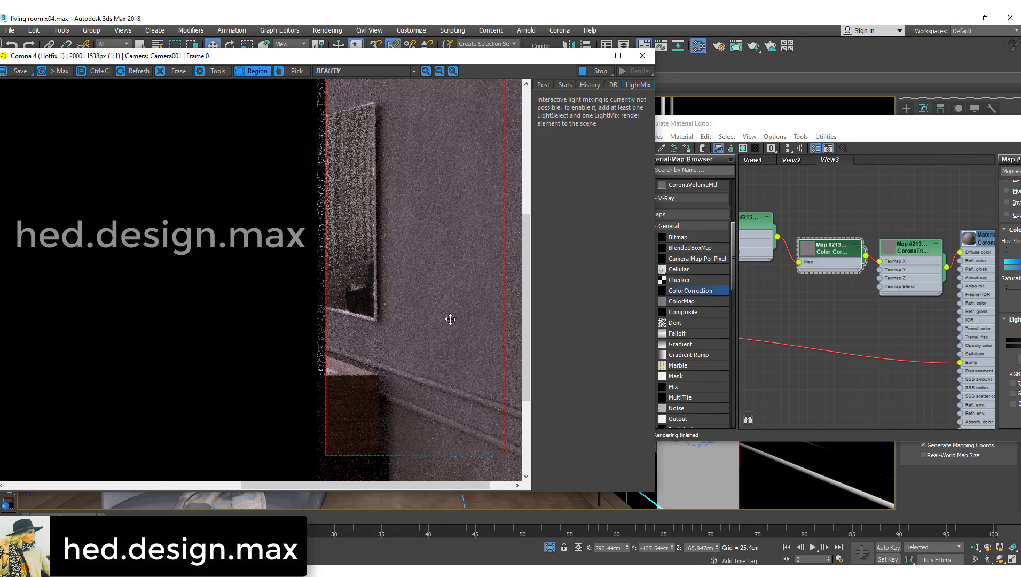
# - Examine the plaster's texture and colour beside the TV, on the upper wall and at the moulding, shifting the render region along the wall
pyautogui.scroll(-1, 377, 262)
pyautogui.scroll(1, 458, 246)
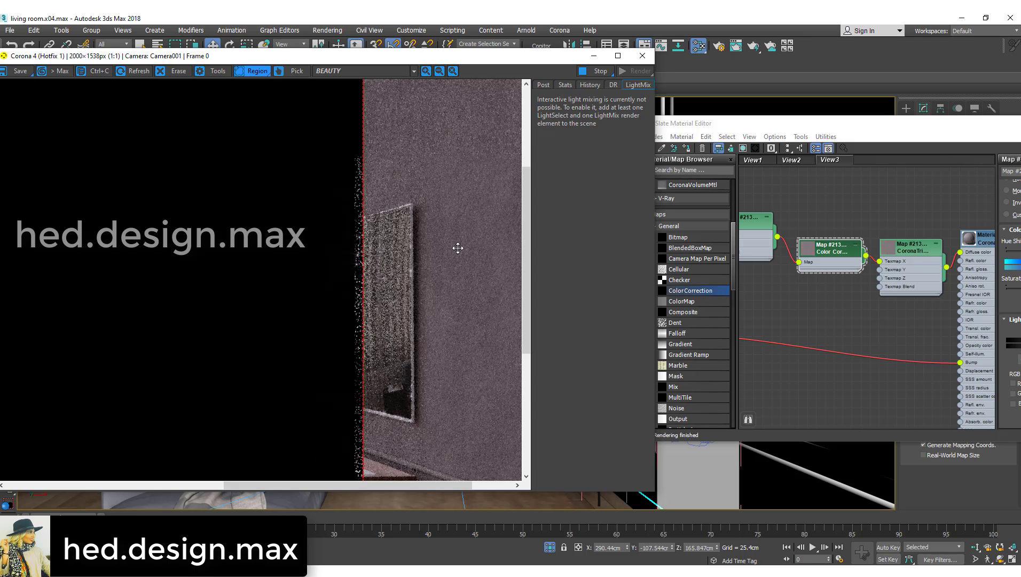
pyautogui.moveTo(497, 246); pyautogui.dragTo(441, 338, button='middle')
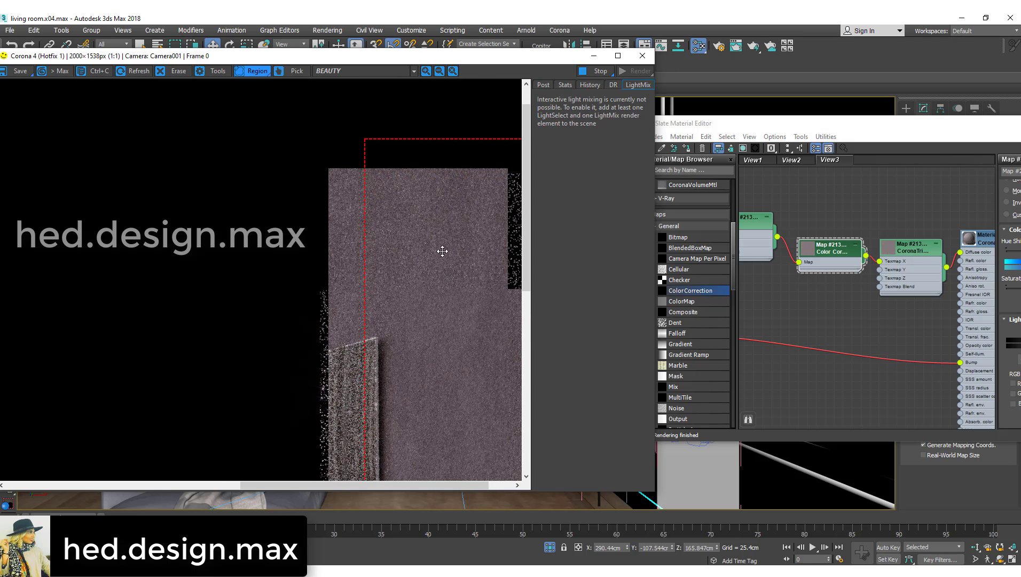
pyautogui.scroll(2, 456, 249)
pyautogui.scroll(-3, 455, 249)
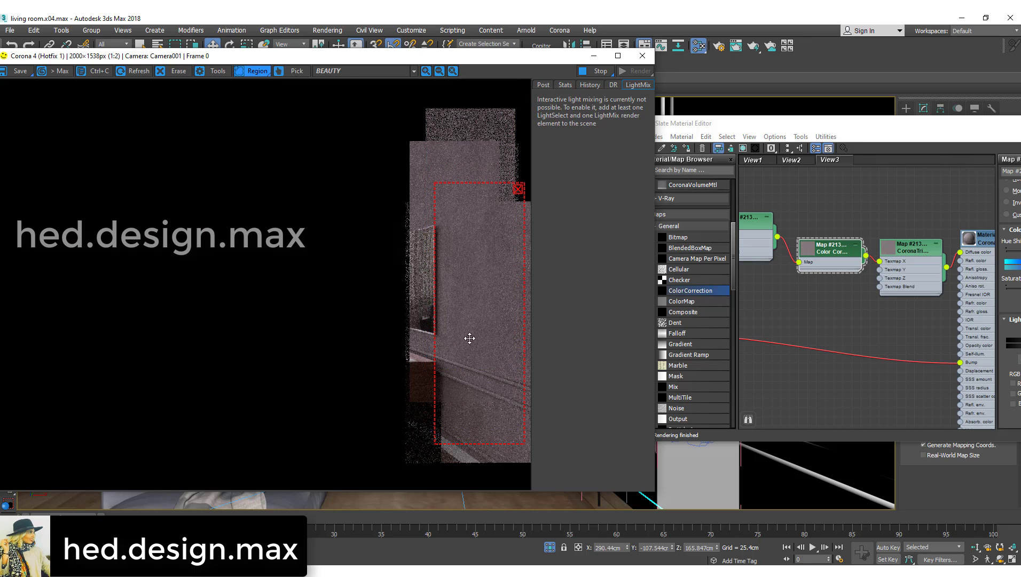
pyautogui.moveTo(427, 204); pyautogui.dragTo(378, 127)
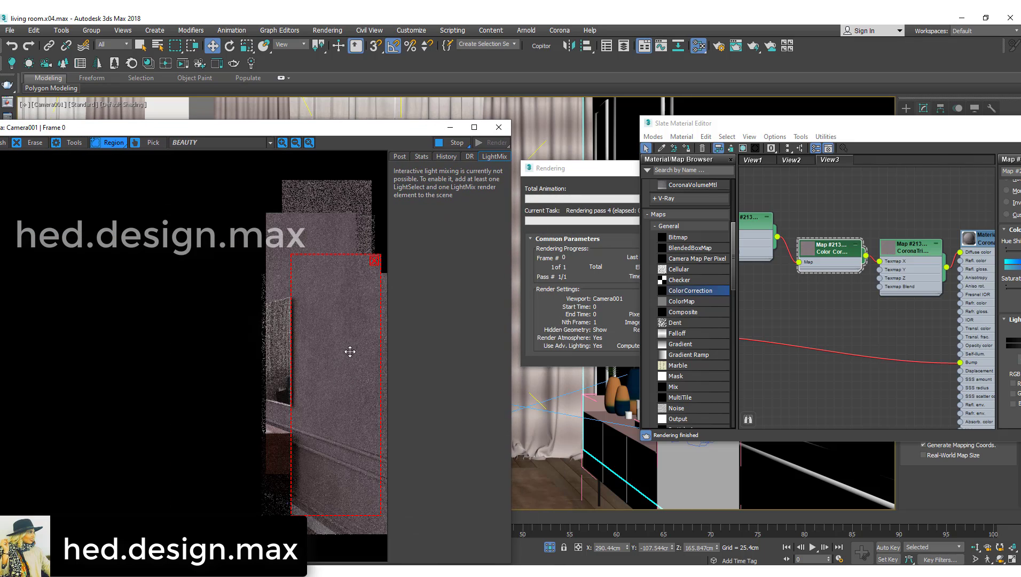
pyautogui.scroll(3, 341, 334)
pyautogui.moveTo(297, 325); pyautogui.dragTo(269, 261)
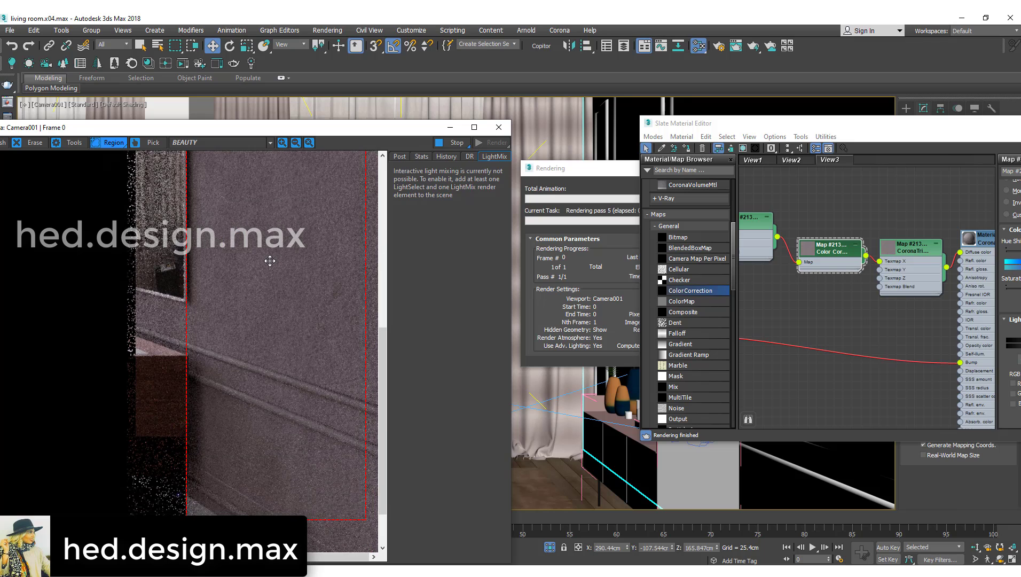
pyautogui.scroll(-3, 270, 261)
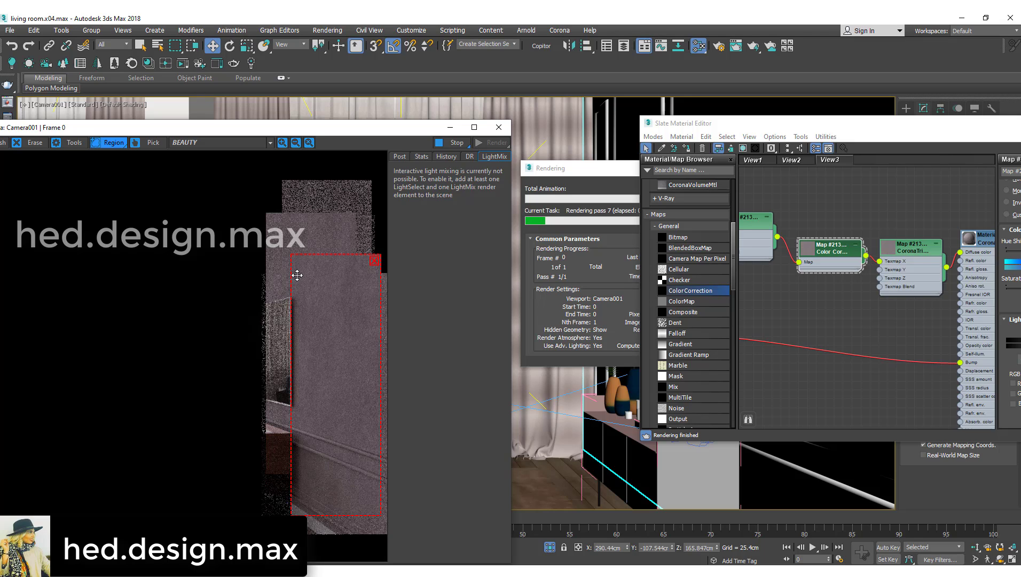
# - Stop the 2000×1538 px render and start an interactive Corona render limited to a region around the TV
pyautogui.click(540, 167)
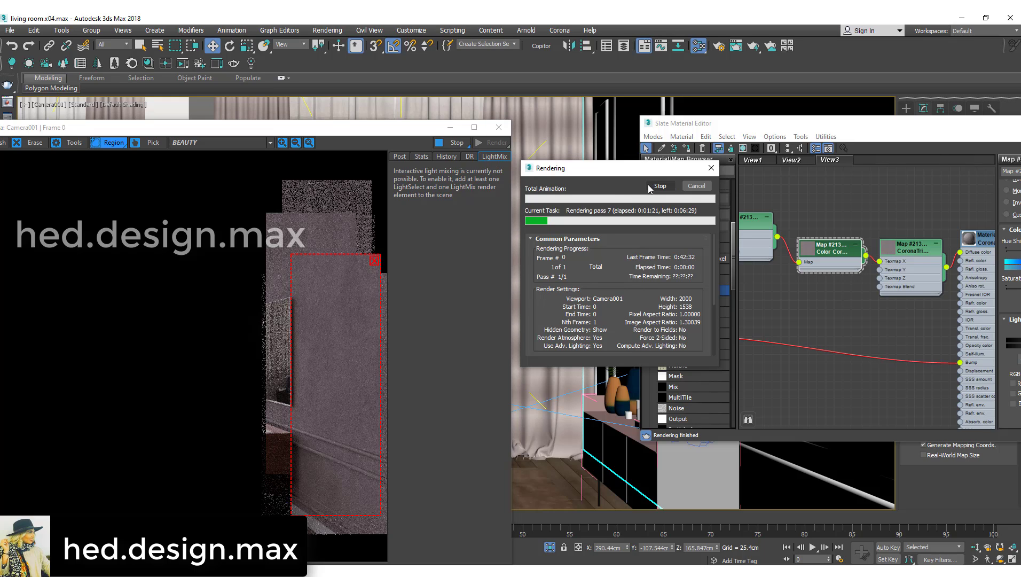
pyautogui.click(658, 187)
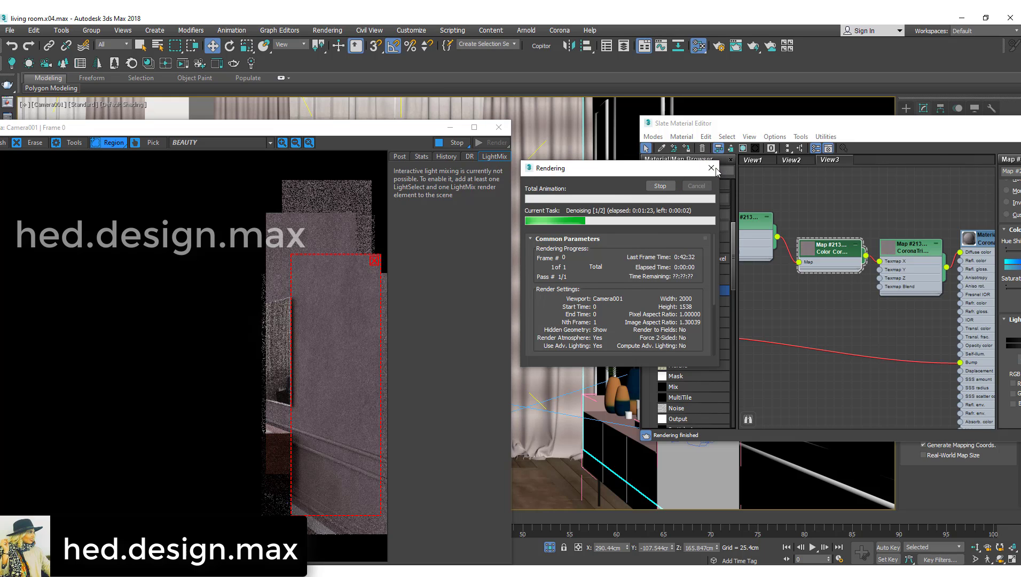
pyautogui.click(712, 168)
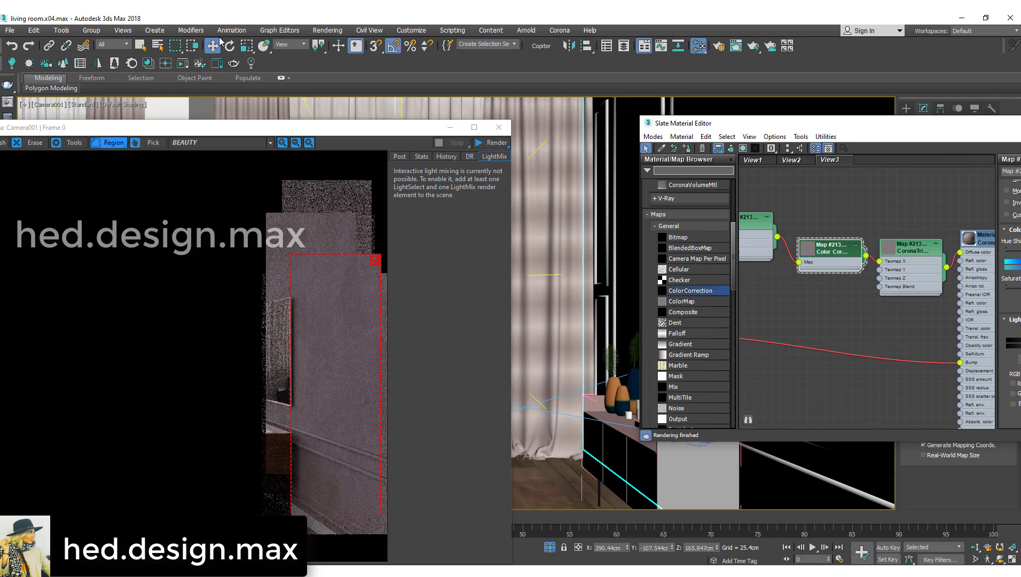
pyautogui.click(182, 65)
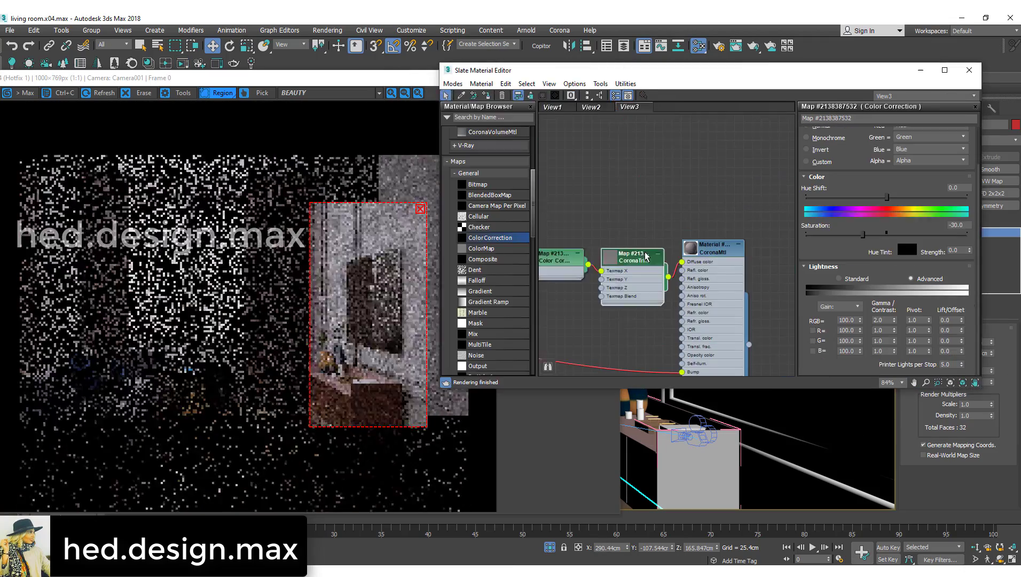
pyautogui.moveTo(400, 336); pyautogui.dragTo(426, 313)
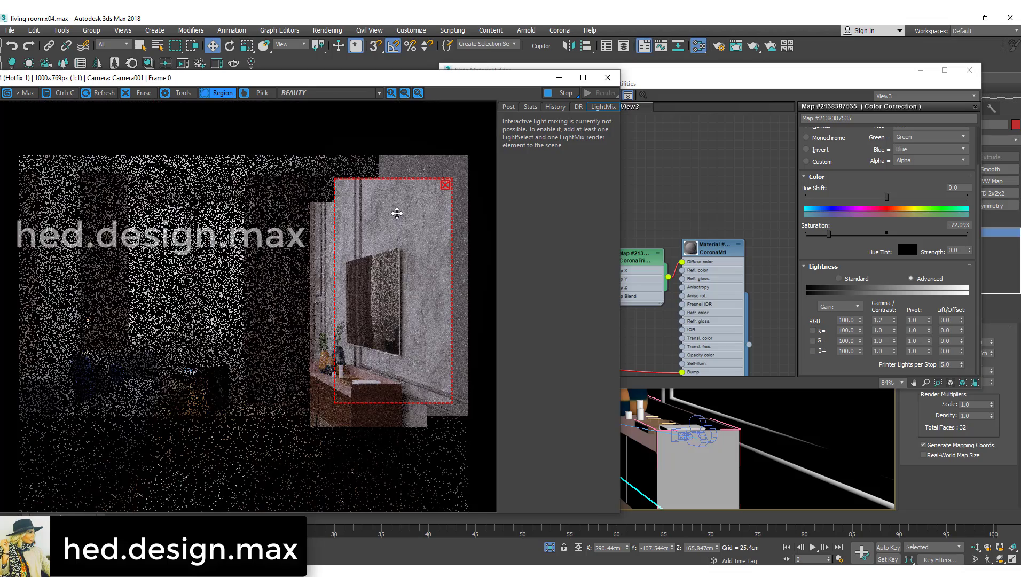
# - Set Saturation to -90.033 and RGB Gamma/Contrast to 0.5 on the Color Correction feeding the Mix node's Color 1
pyautogui.click(643, 219)
pyautogui.moveTo(635, 165); pyautogui.dragTo(729, 207, button='middle')
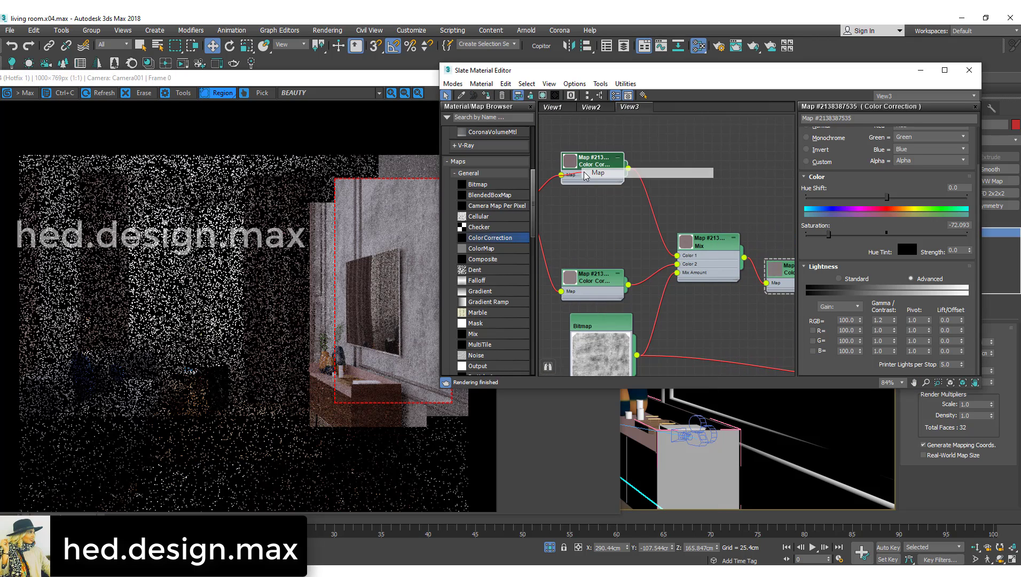
pyautogui.click(595, 166)
pyautogui.moveTo(833, 235); pyautogui.dragTo(819, 237)
pyautogui.moveTo(883, 321); pyautogui.dragTo(800, 300)
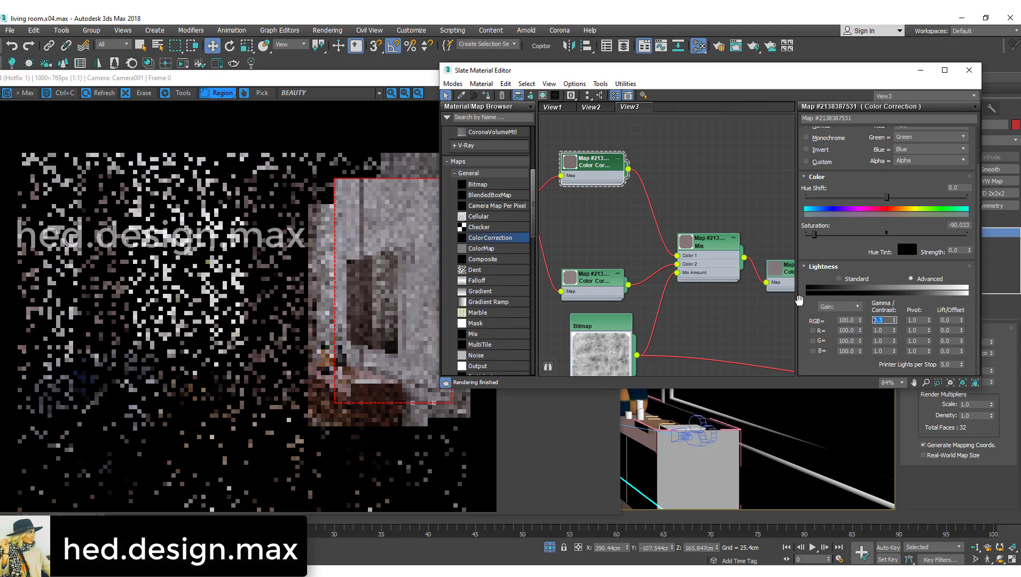
pyautogui.write('0.5')
pyautogui.press('Return')
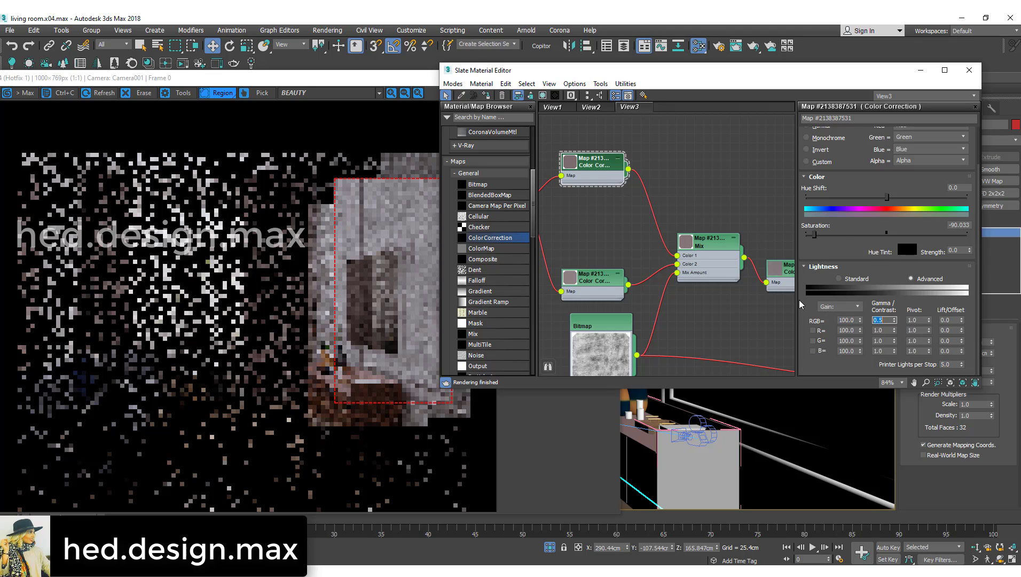
# - Replace the render region with a larger one covering the TV wall, the console below it and the adjacent floor
pyautogui.click(357, 221)
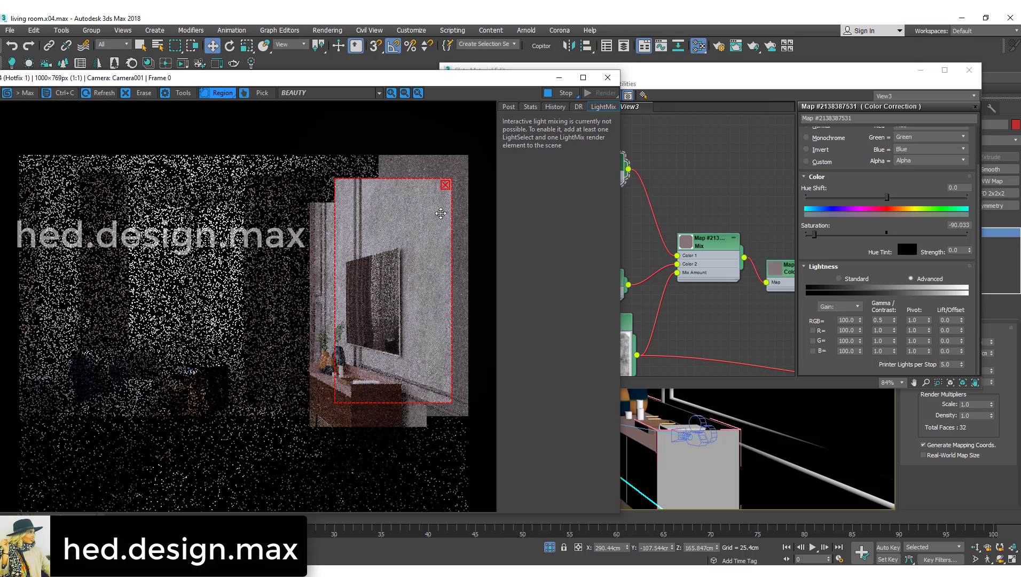
pyautogui.click(445, 185)
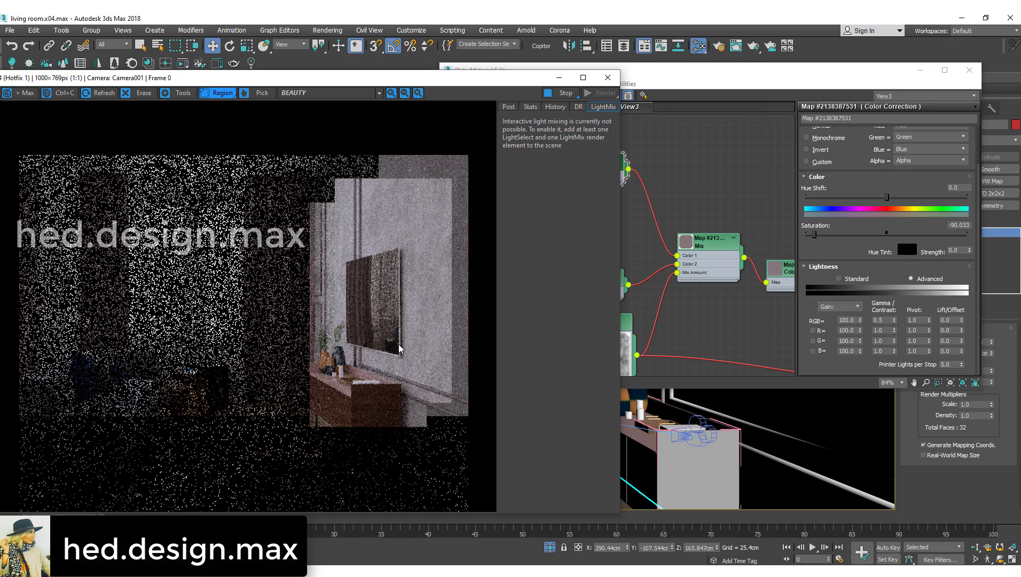
pyautogui.moveTo(436, 246); pyautogui.dragTo(194, 513)
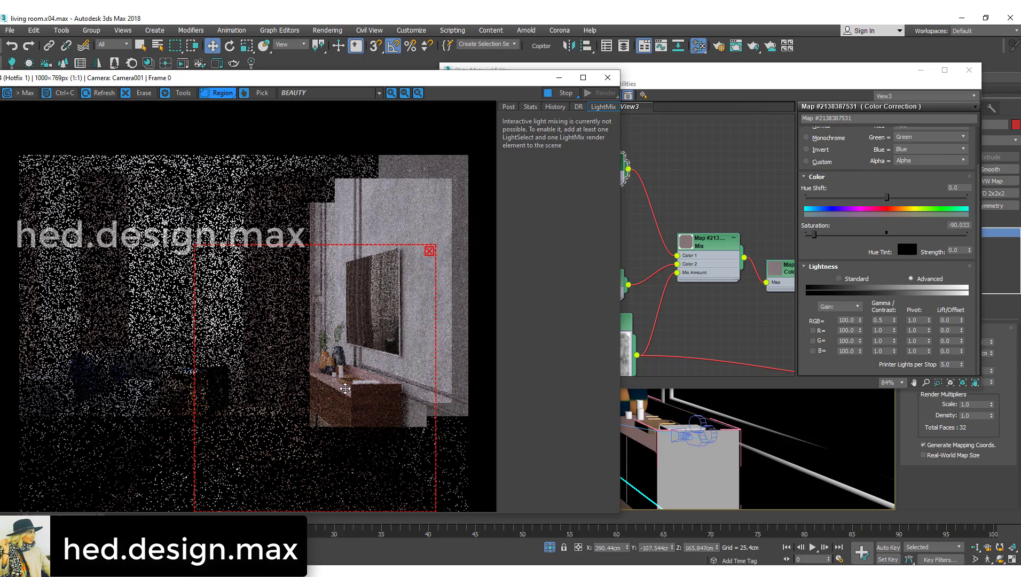
pyautogui.moveTo(350, 359); pyautogui.dragTo(421, 212)
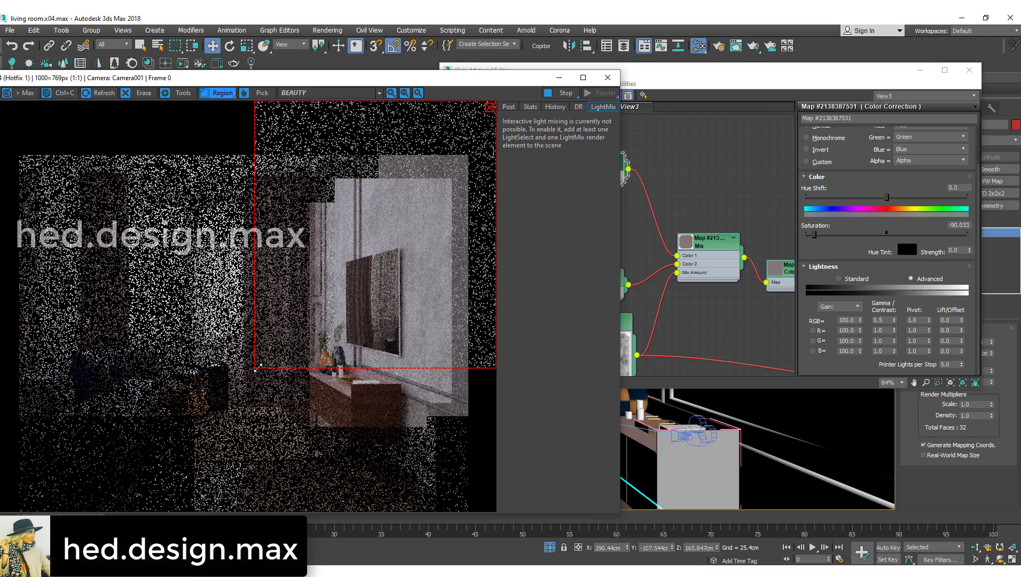
pyautogui.moveTo(324, 367); pyautogui.dragTo(324, 512)
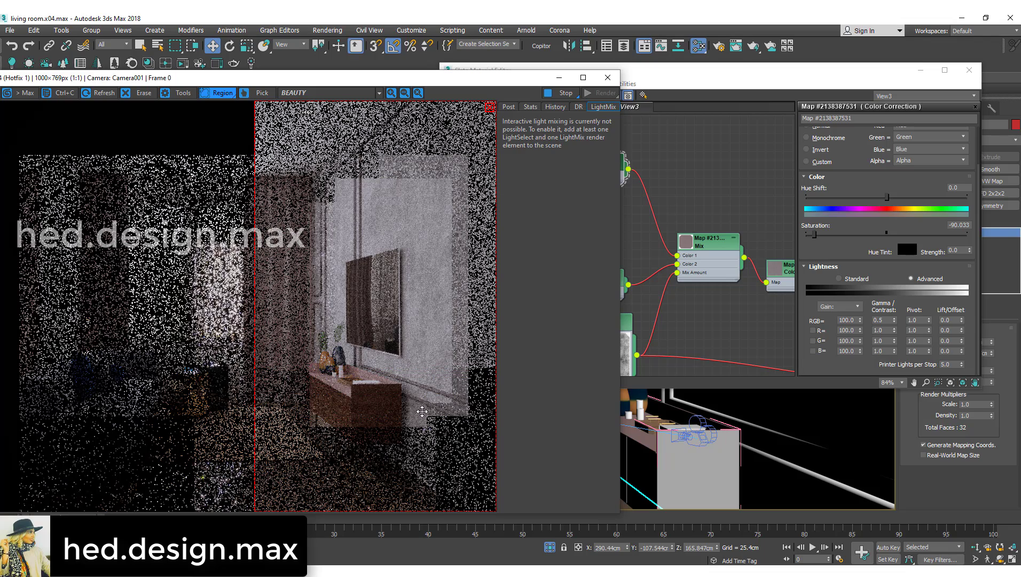